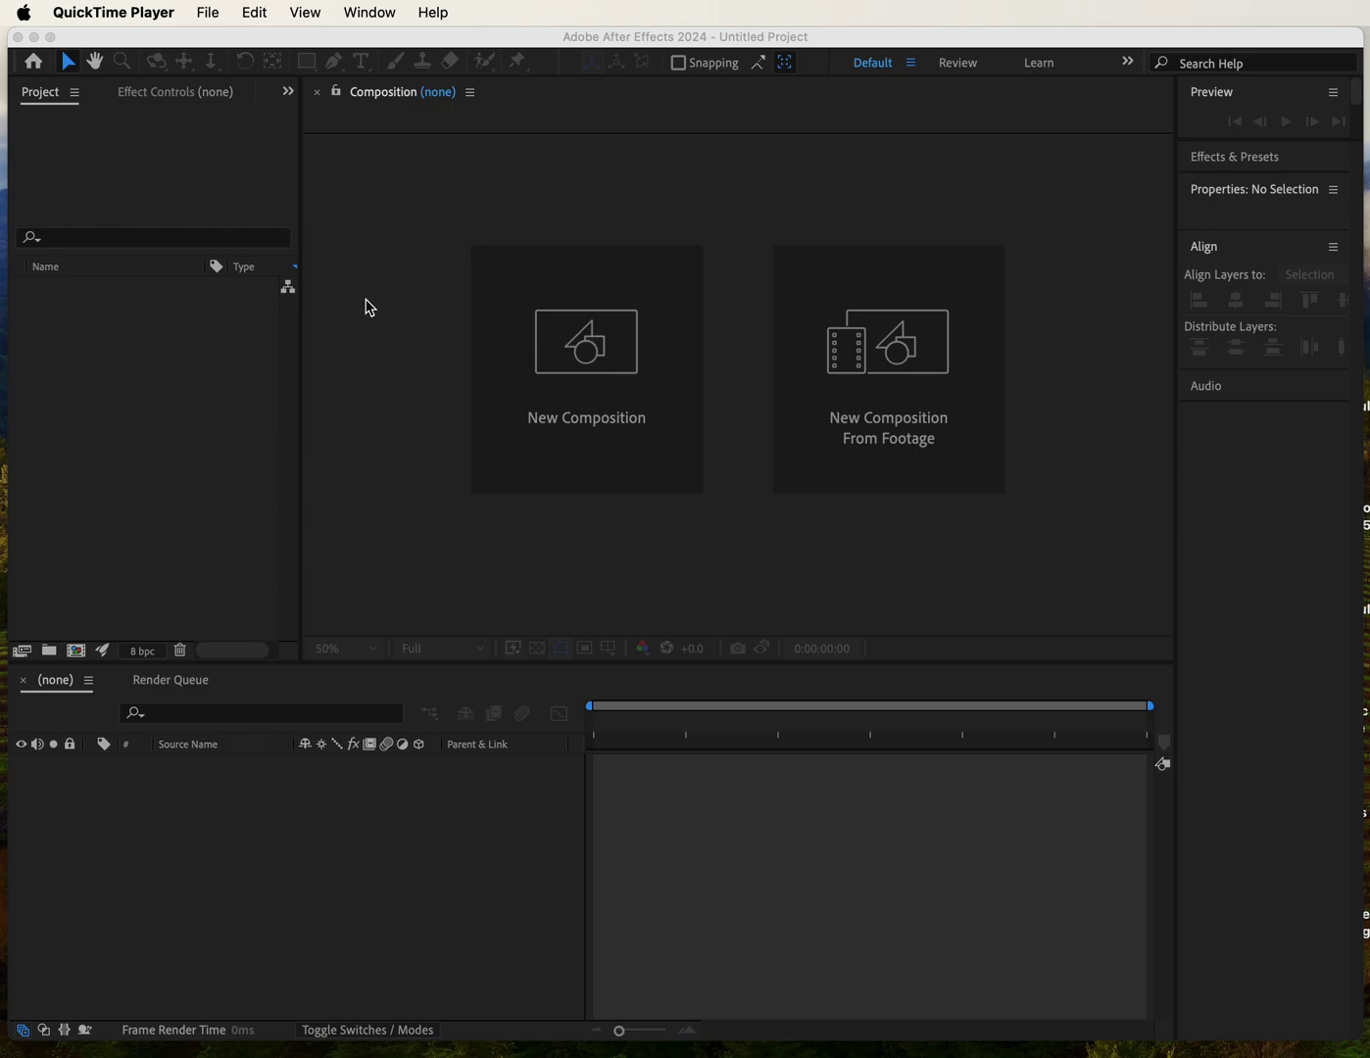
Step: Create a new 1920x1080 composition at 30 fps with a 20-second duration and a black background
click(370, 307)
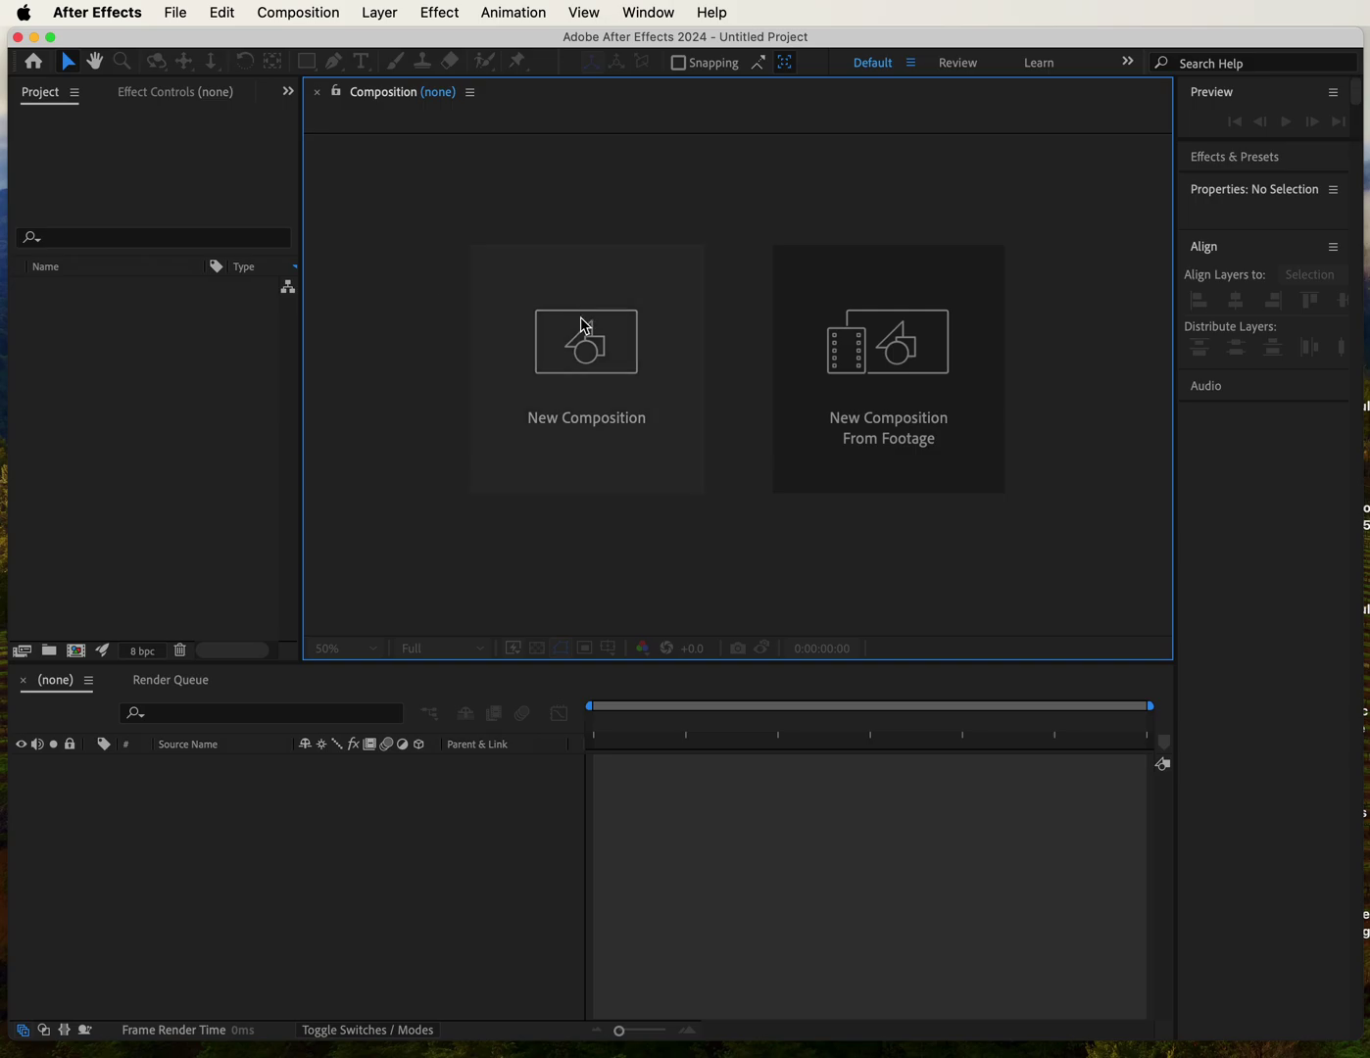
click(570, 350)
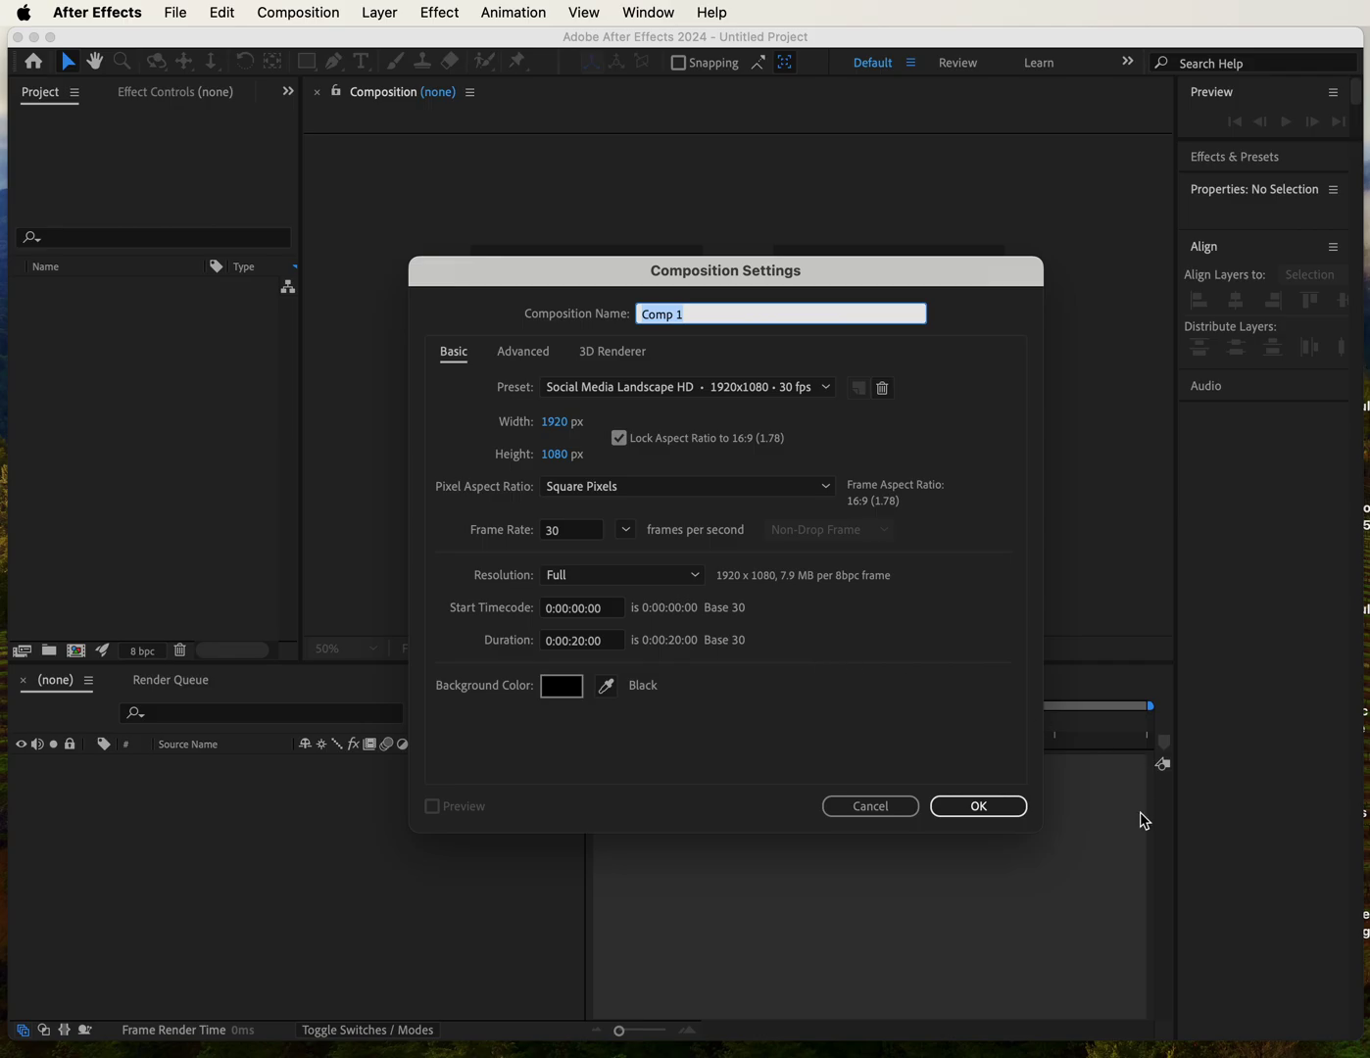
click(965, 808)
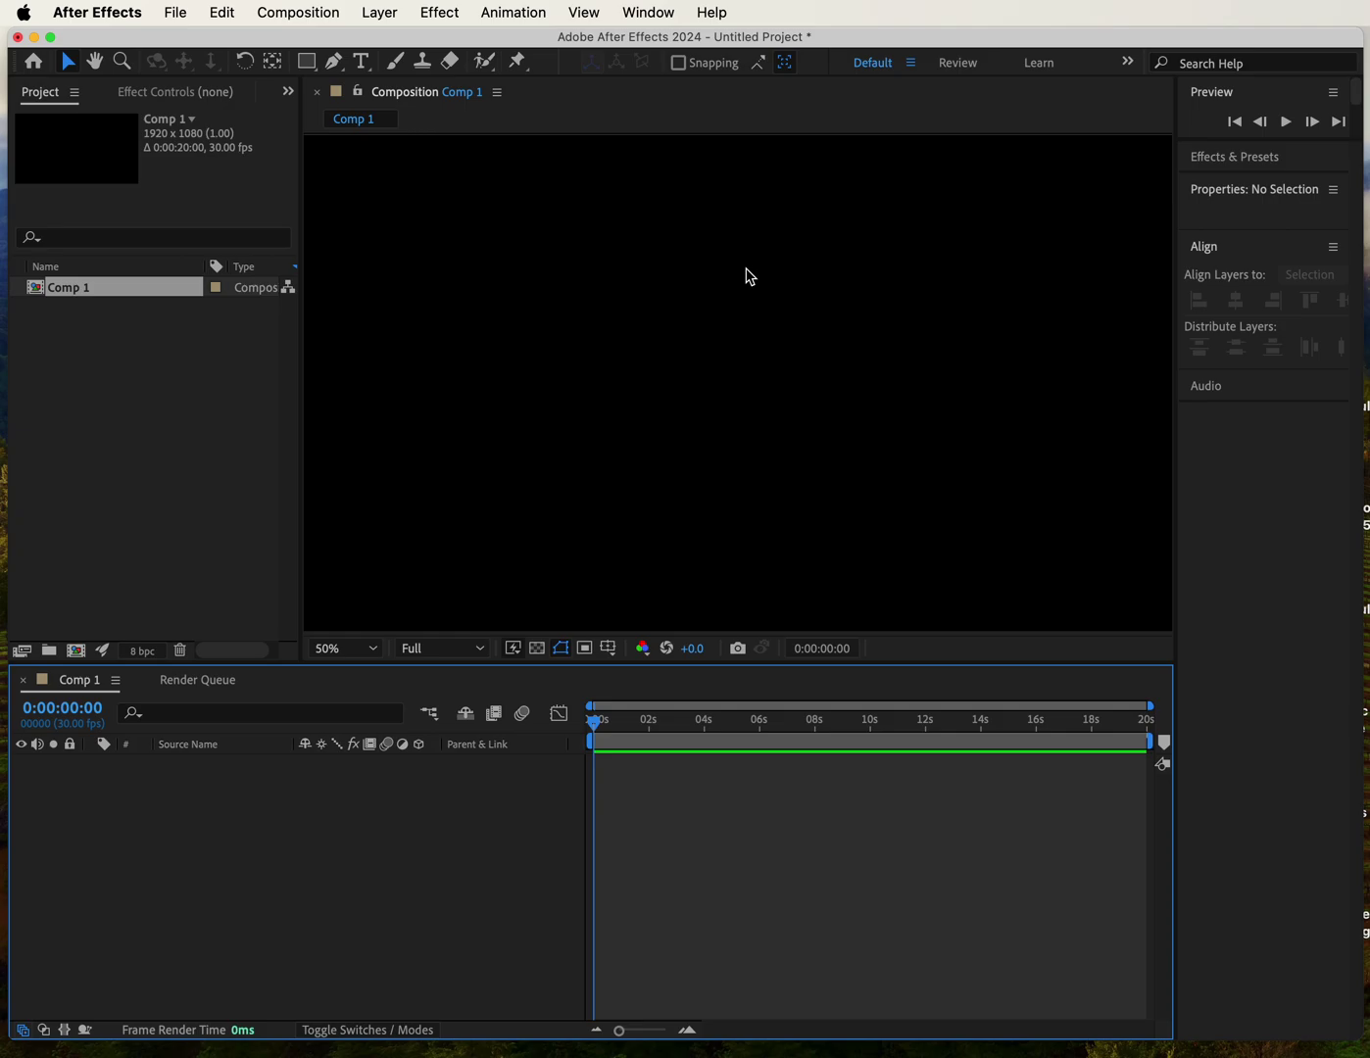
Step: Draw a small yellow circle without a stroke in the upper middle of the composition using the Ellipse Tool
click(310, 64)
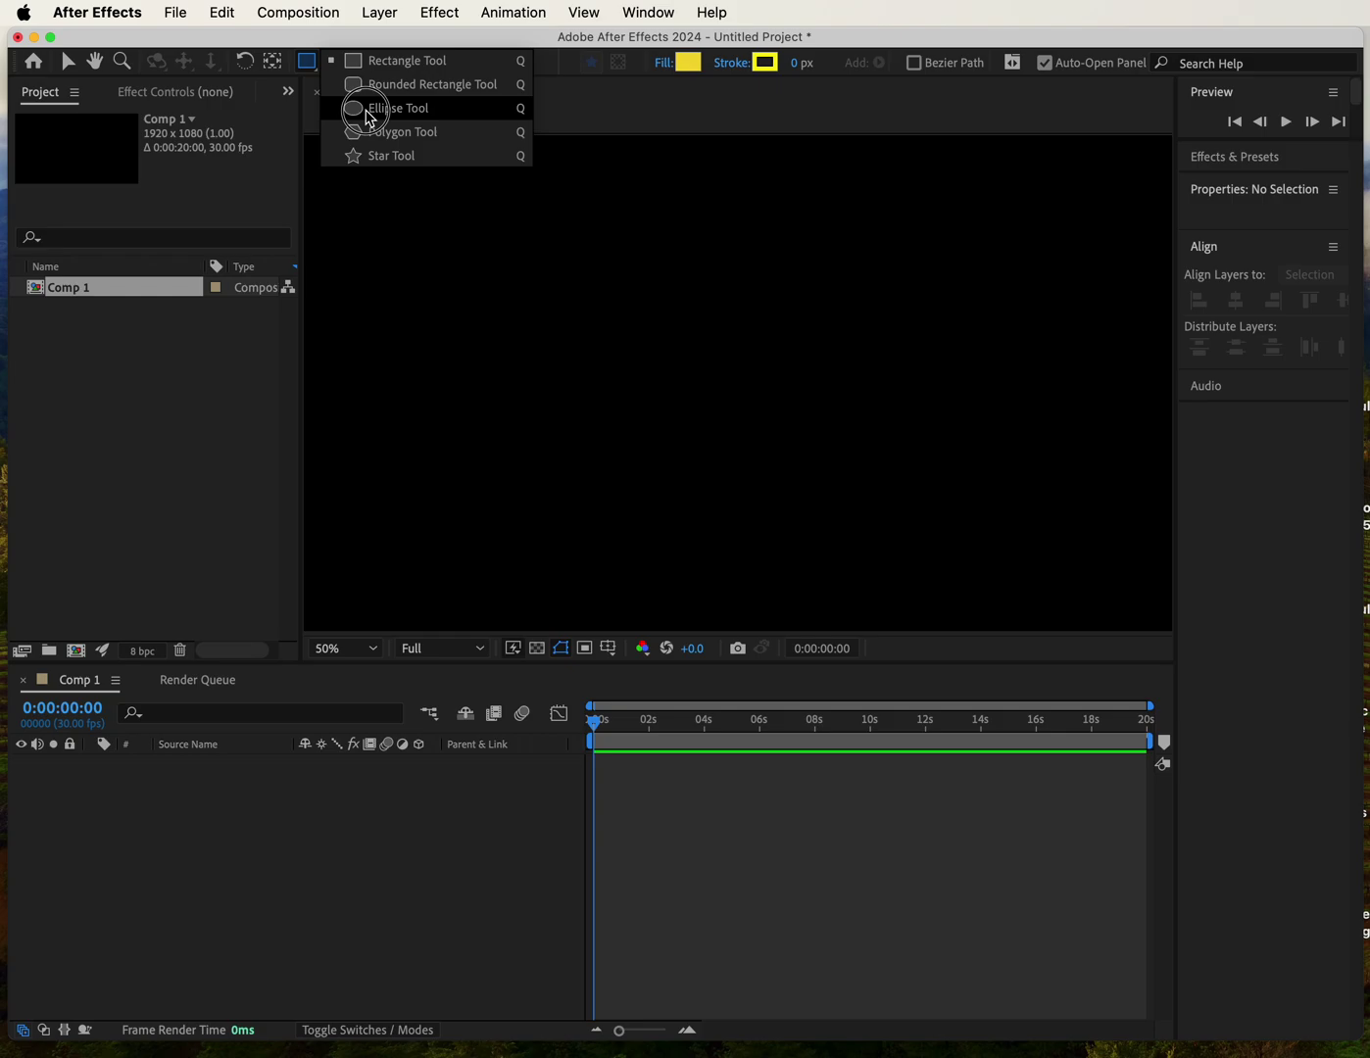
click(369, 113)
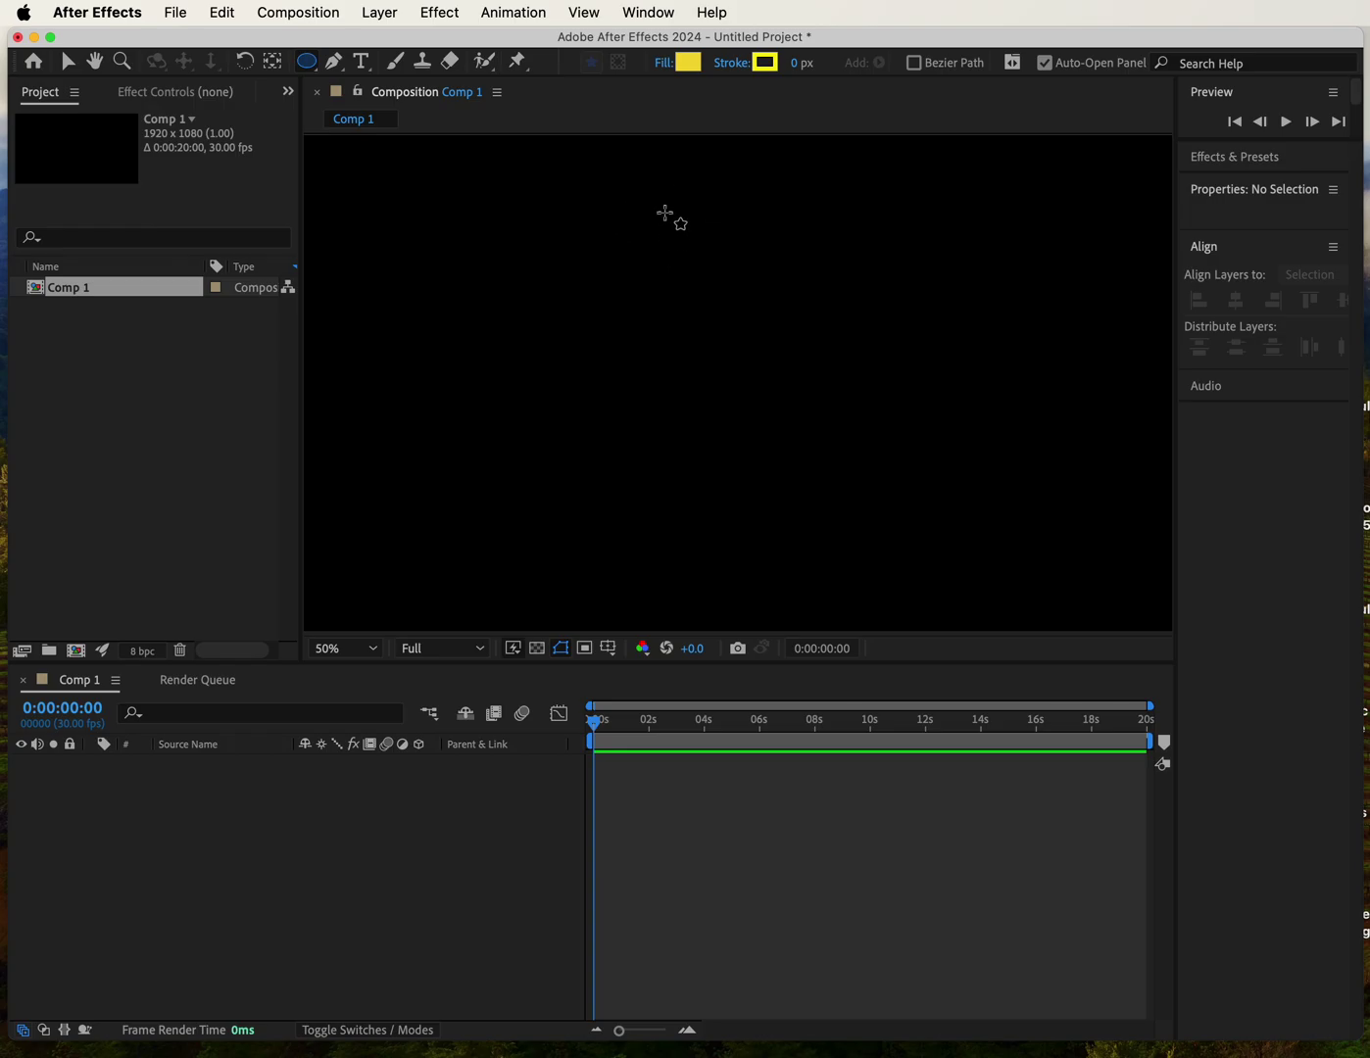
click(683, 187)
drag(683, 187, 729, 257)
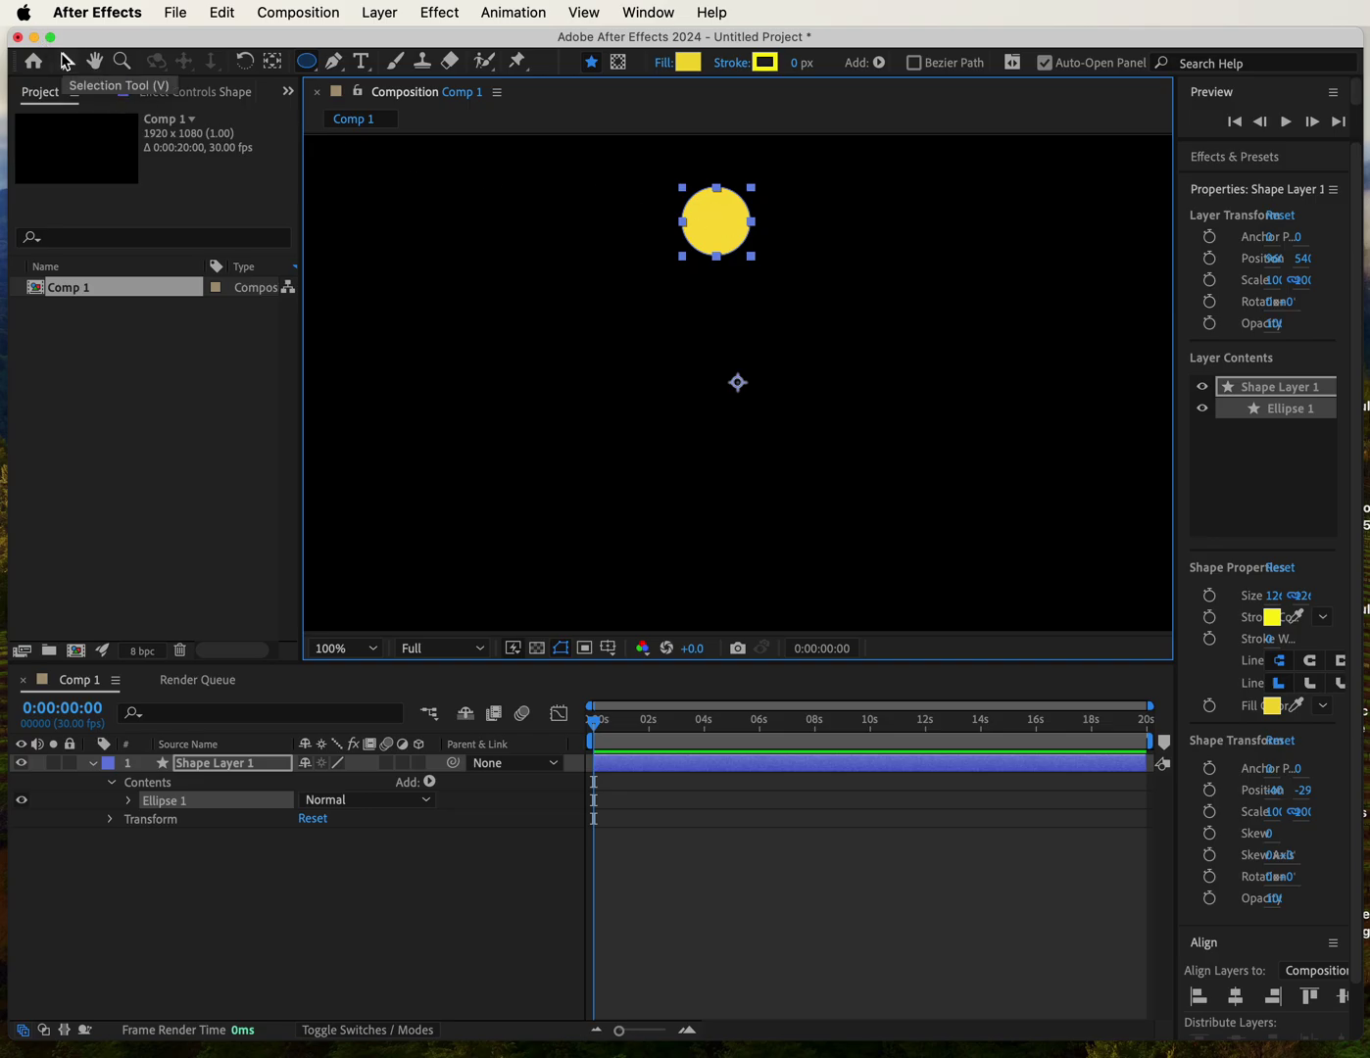
Step: Move the circle layer's anchor point from the composition centre to the middle of the circle's bottom edge
click(65, 61)
click(729, 226)
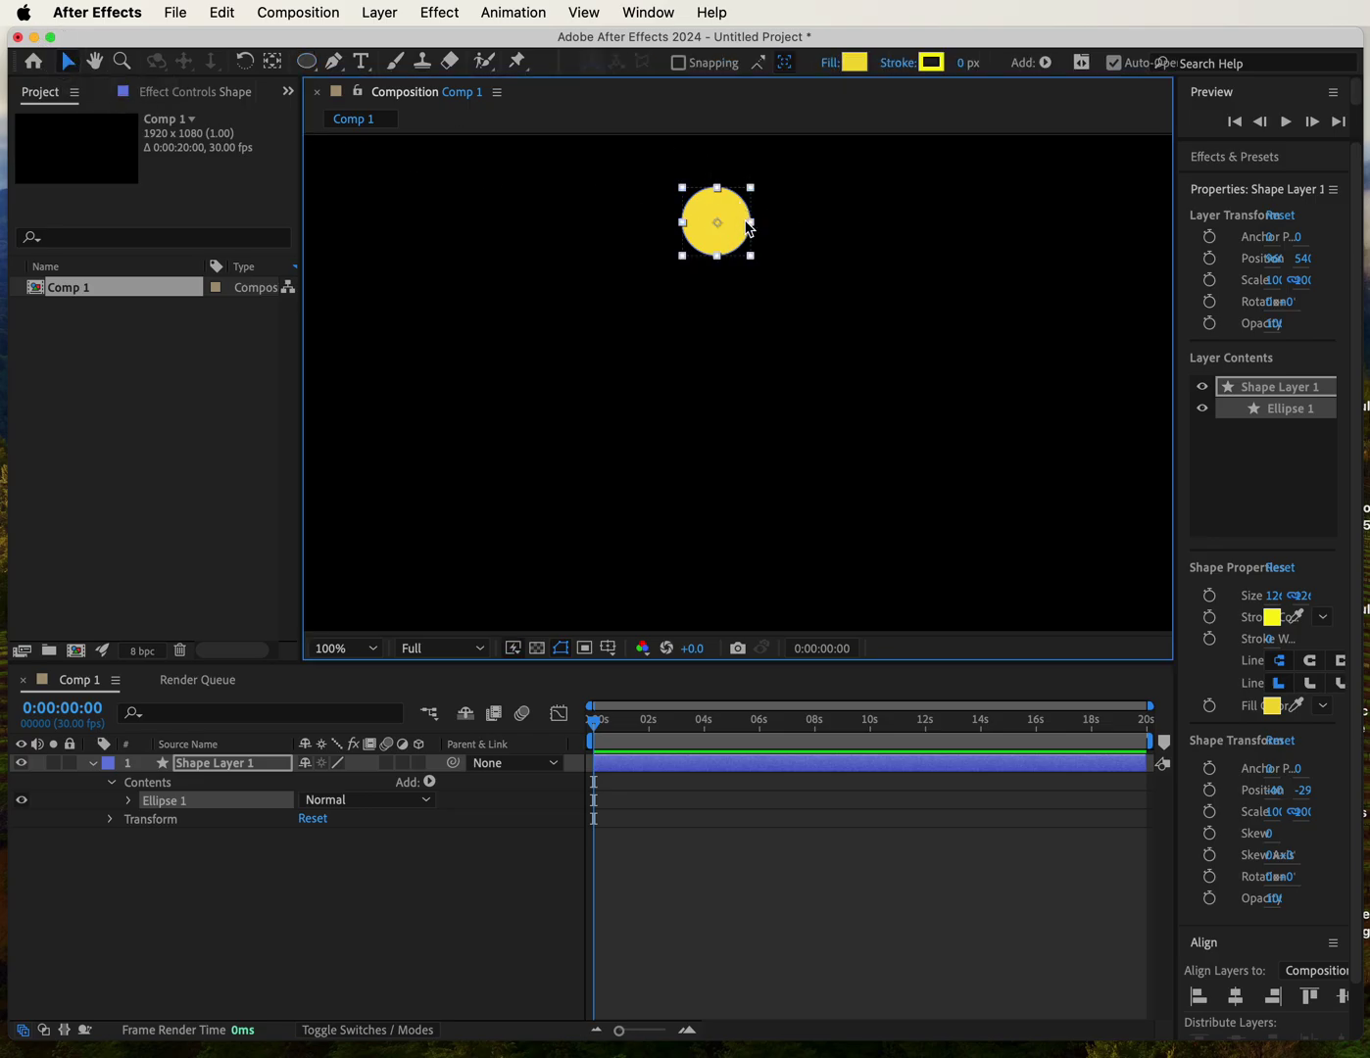
click(272, 61)
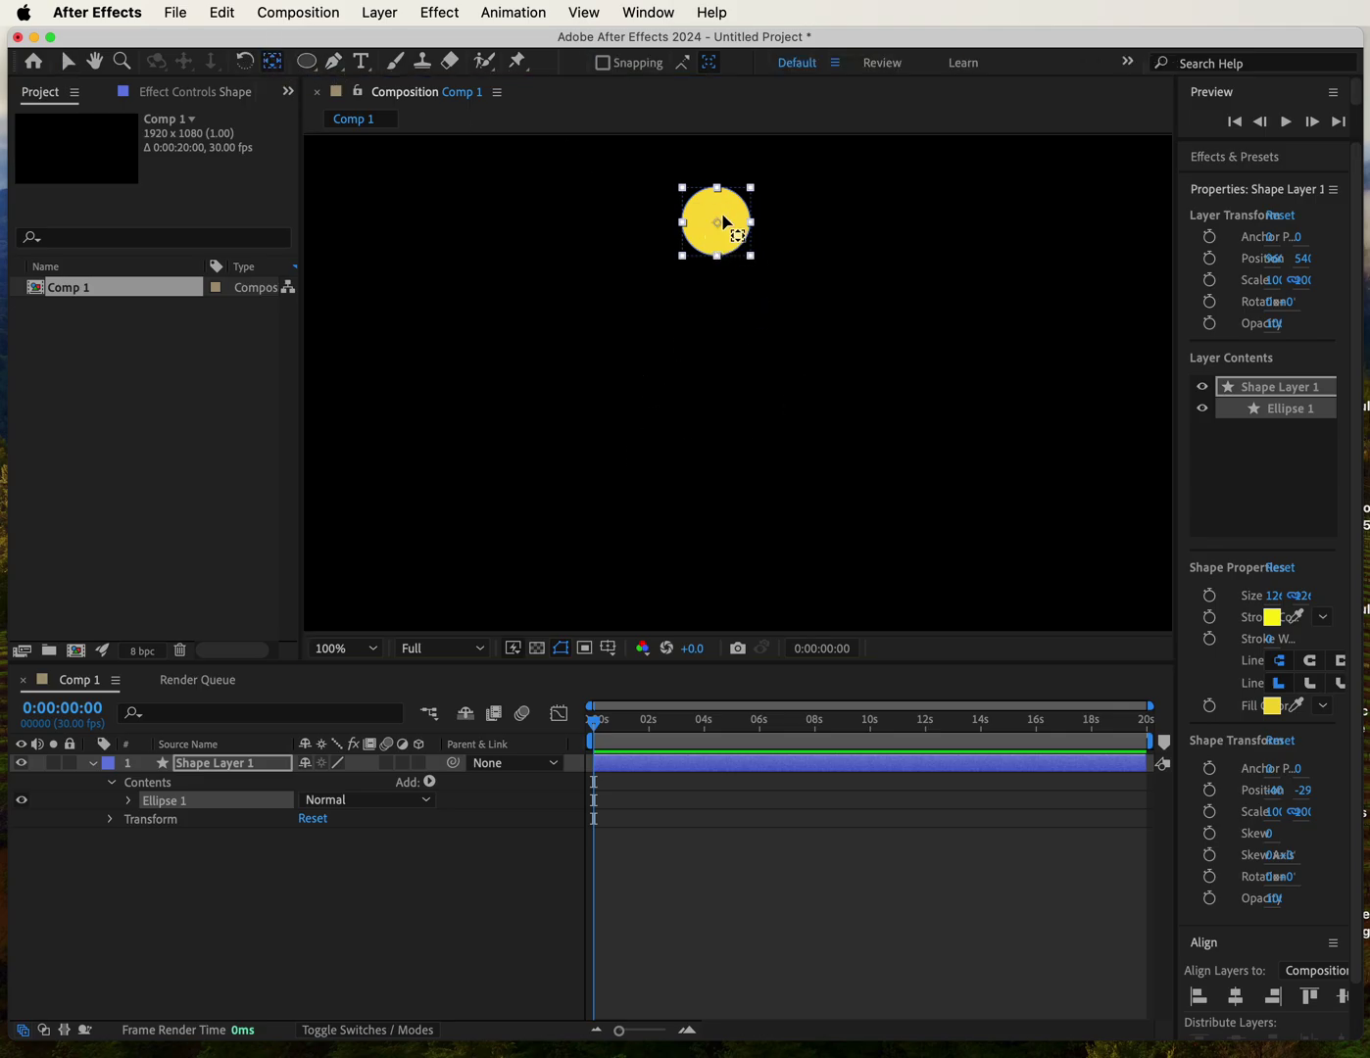
click(999, 277)
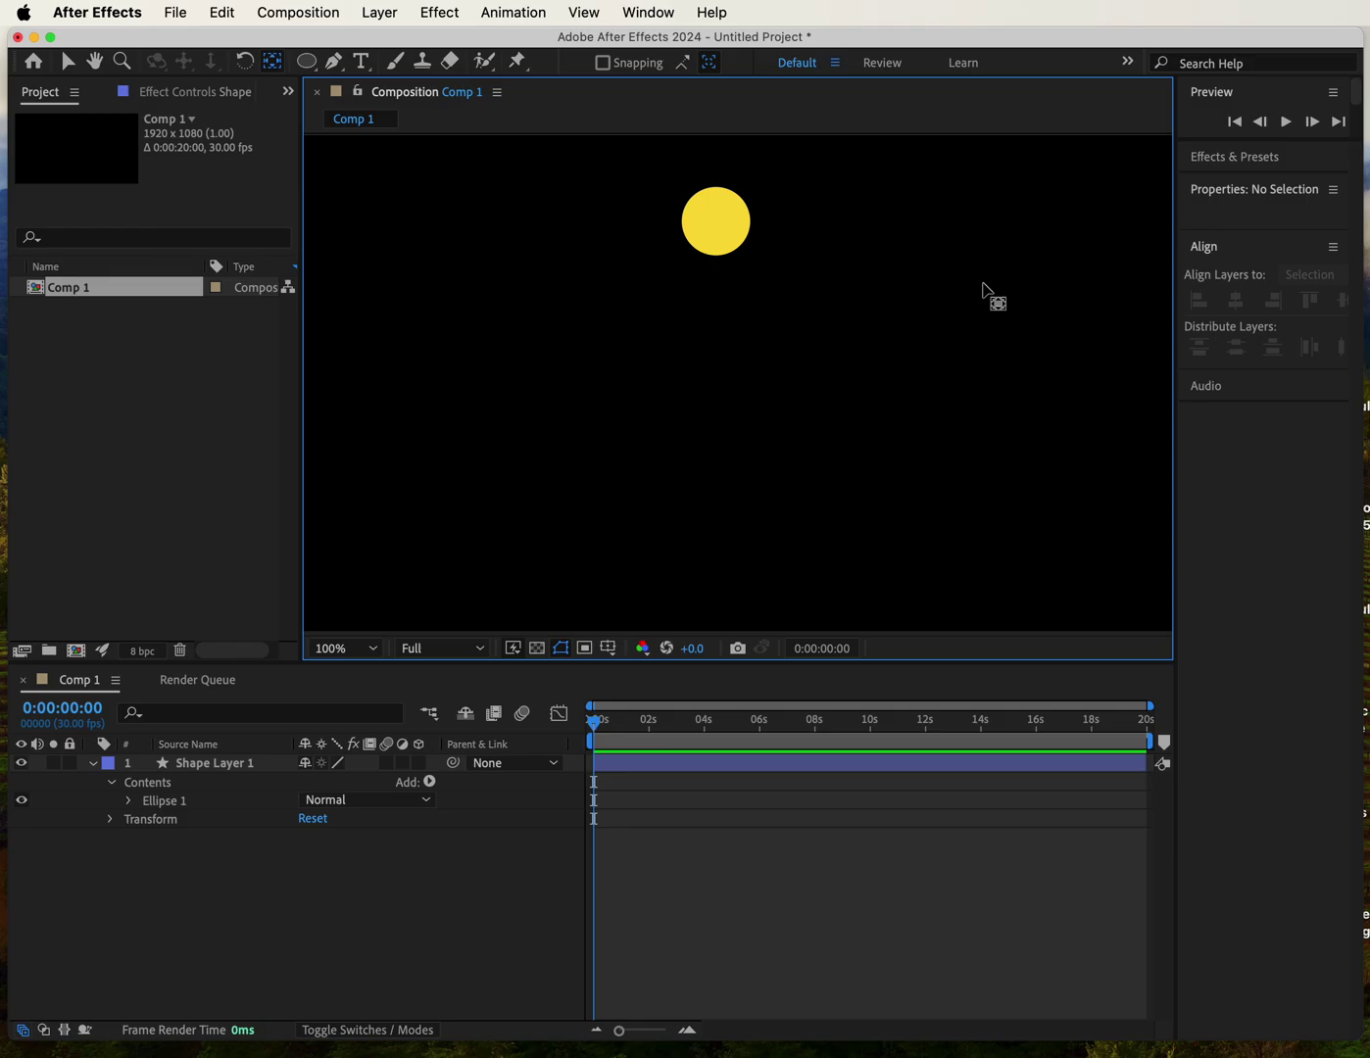
click(727, 245)
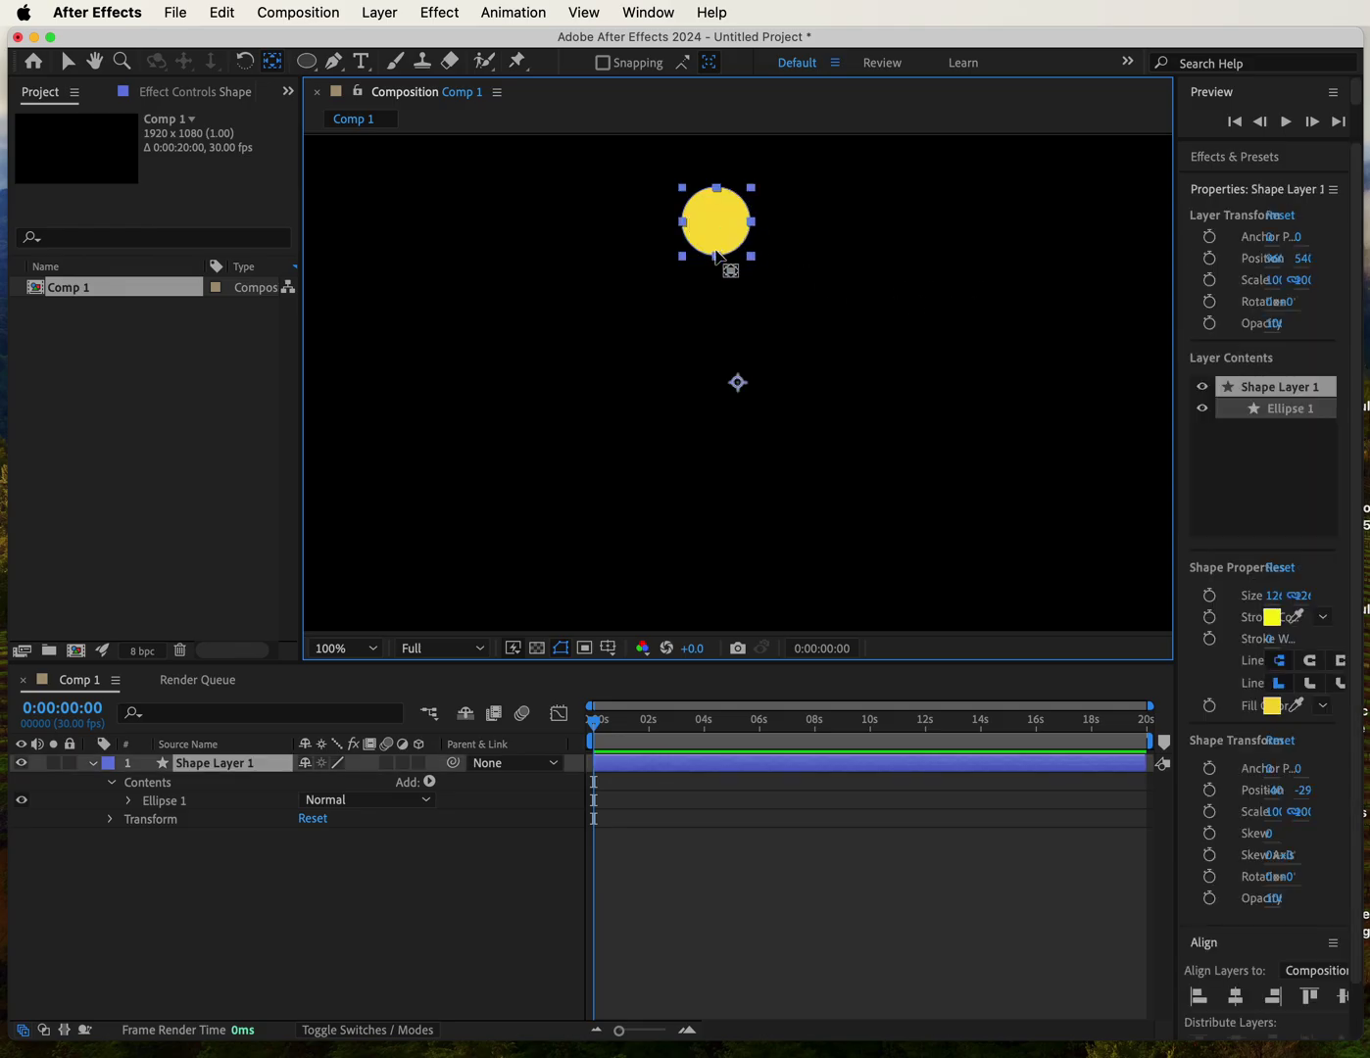
click(273, 63)
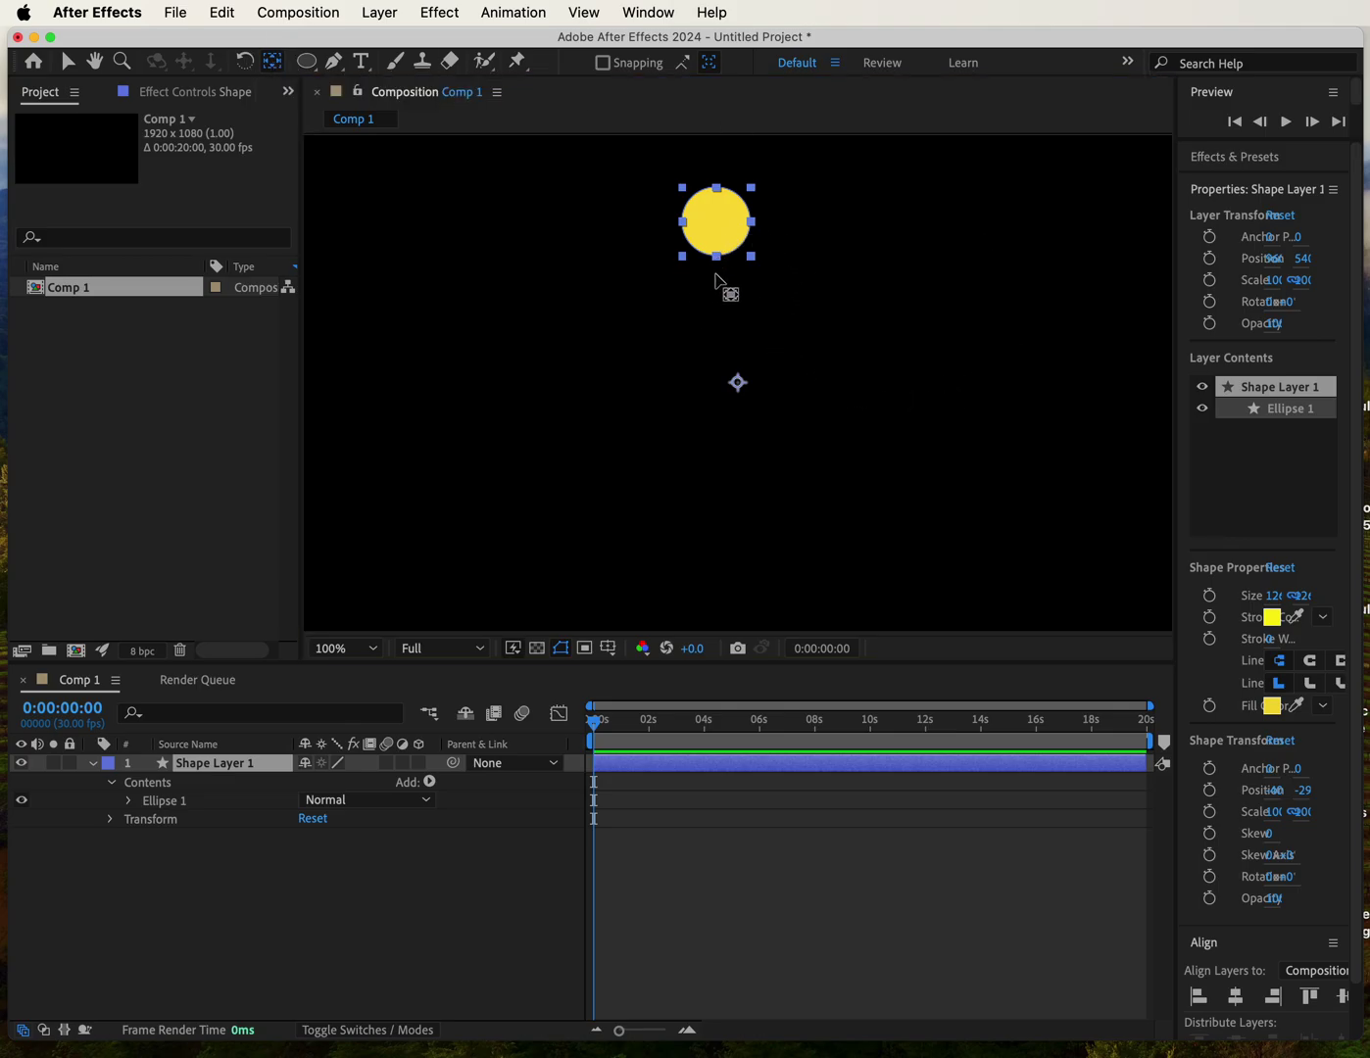
drag(737, 383, 716, 257)
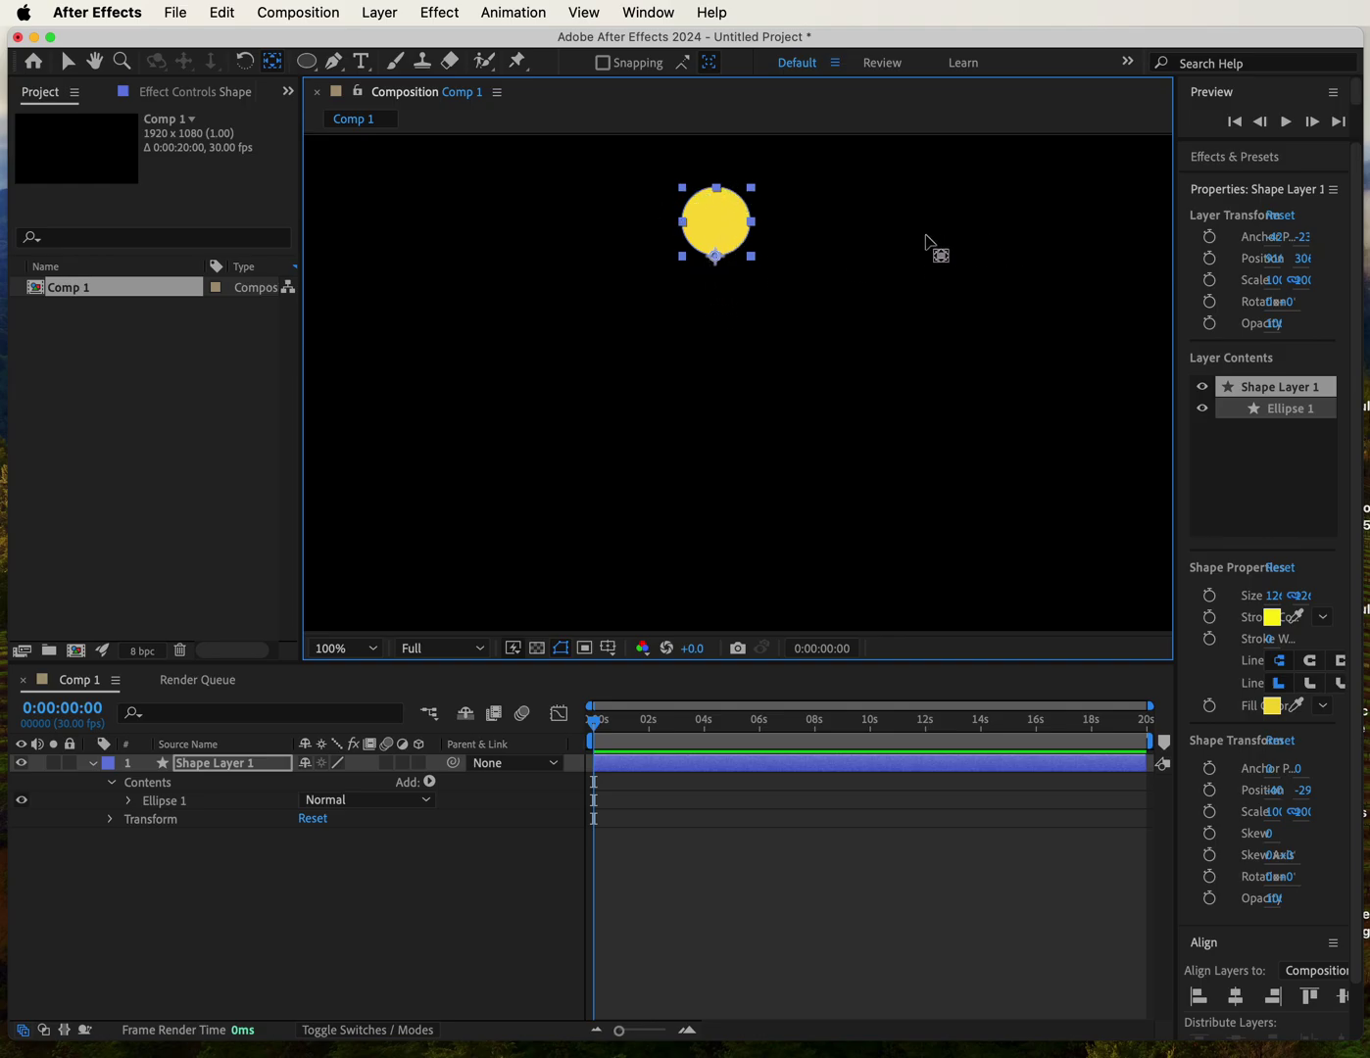
click(926, 245)
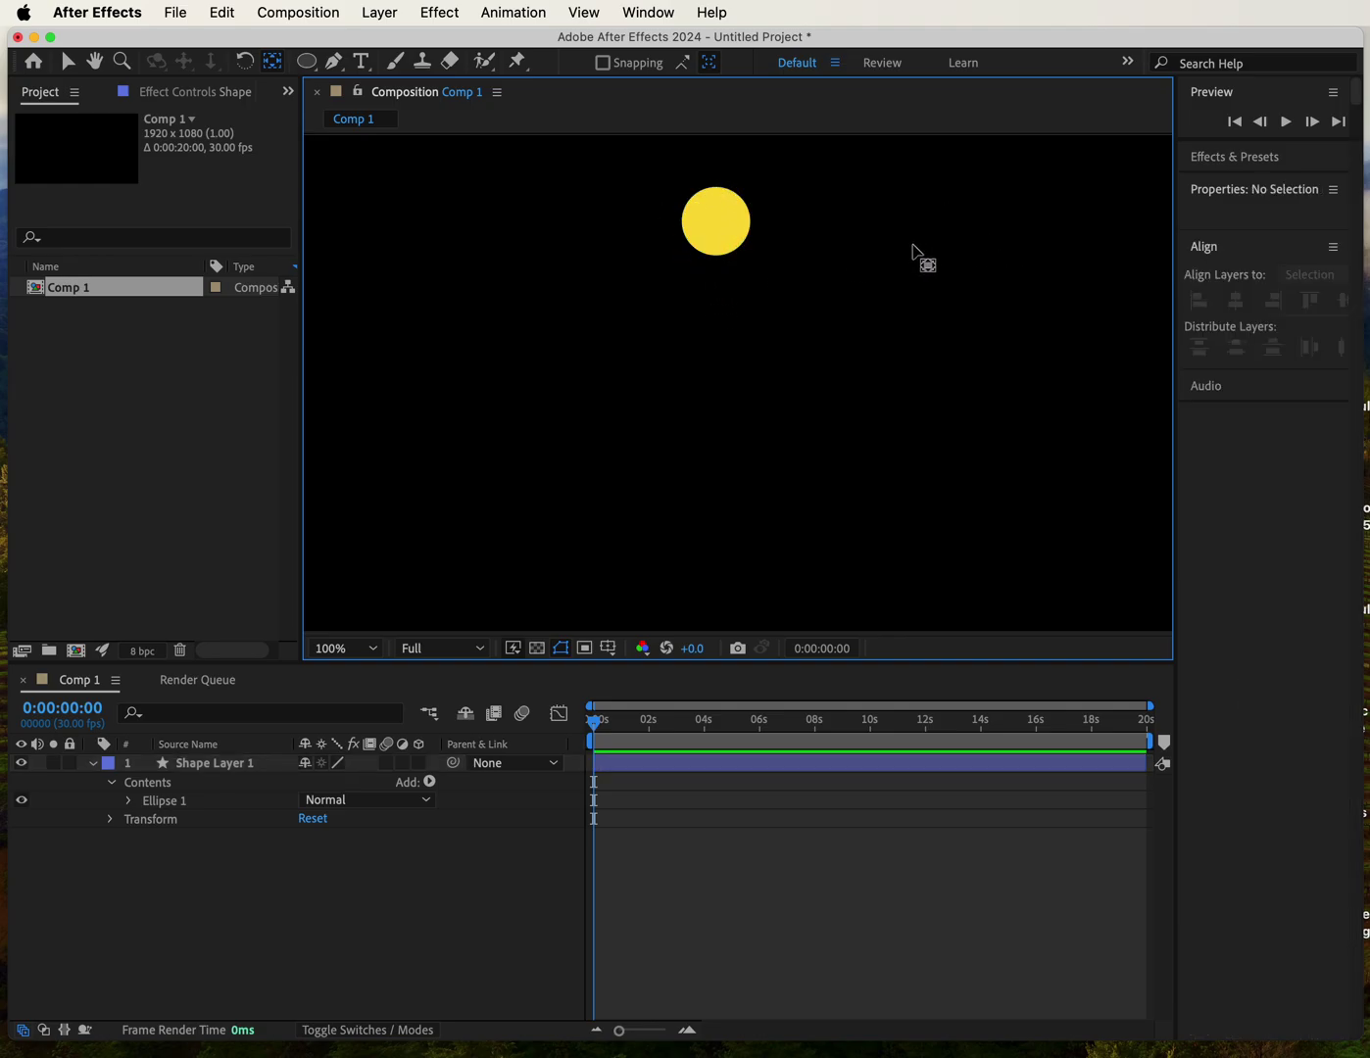
Step: Move the circle up to the composition's upper edge and centre it horizontally in the composition
click(66, 61)
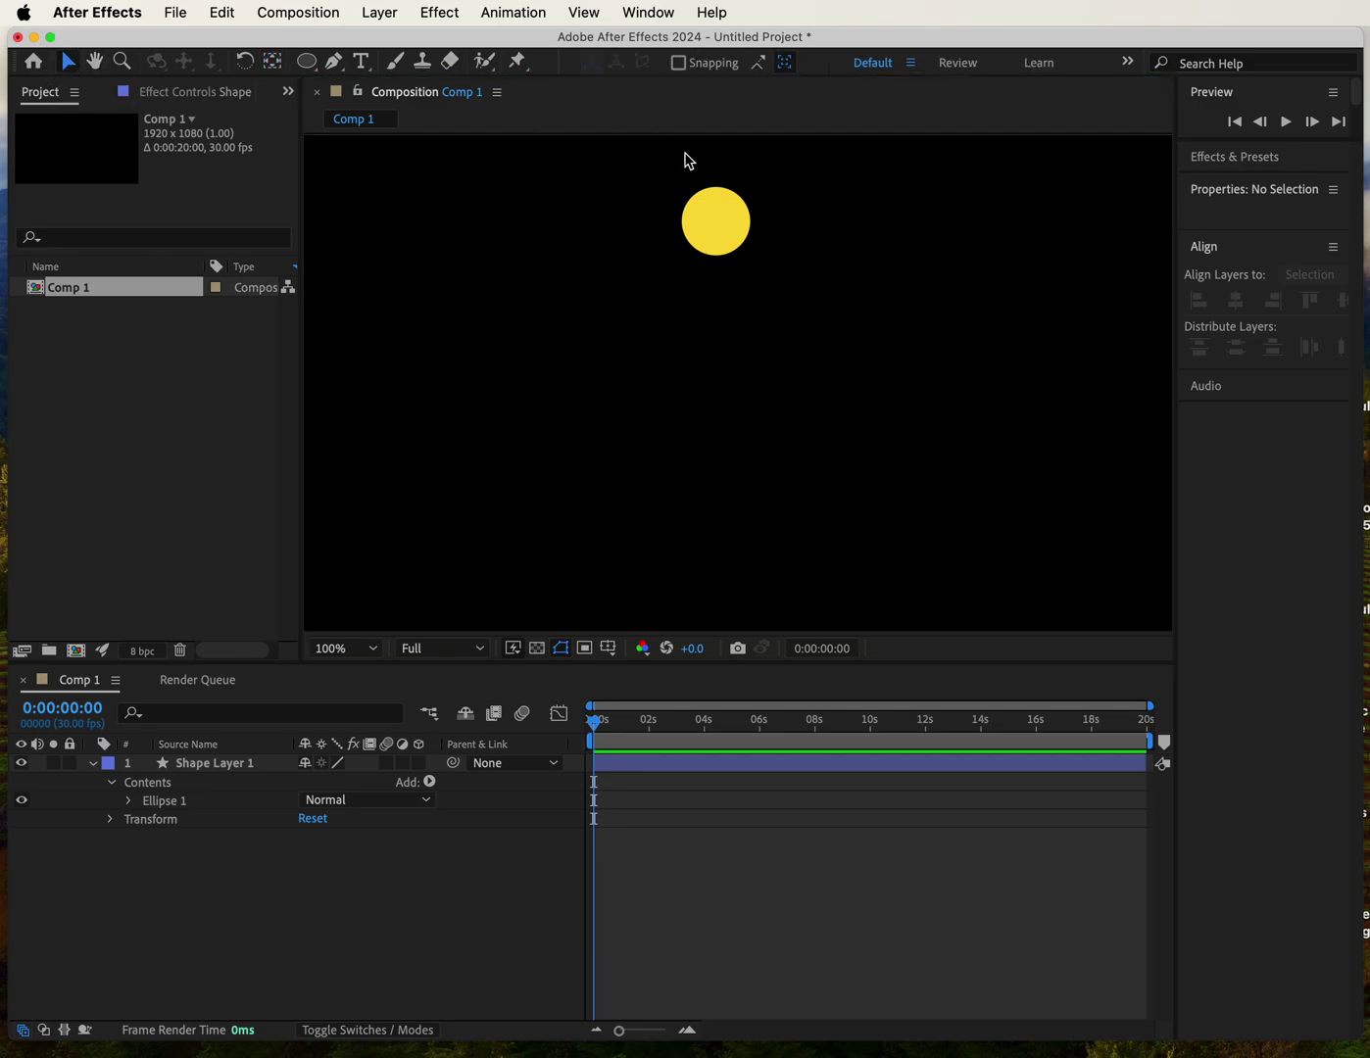
click(742, 226)
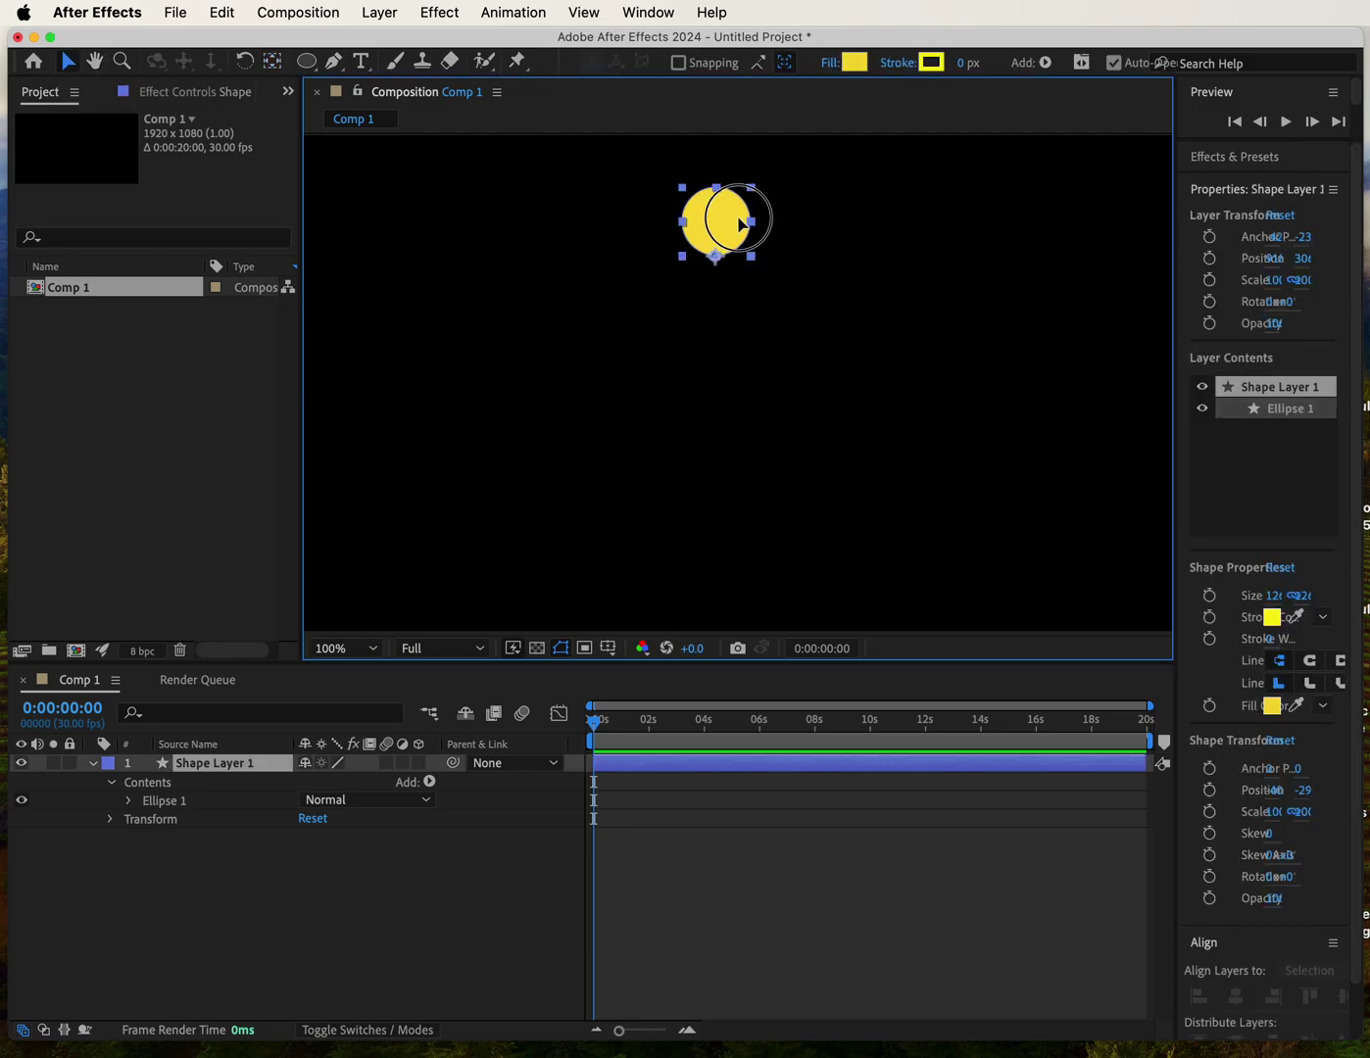
drag(740, 224, 735, 180)
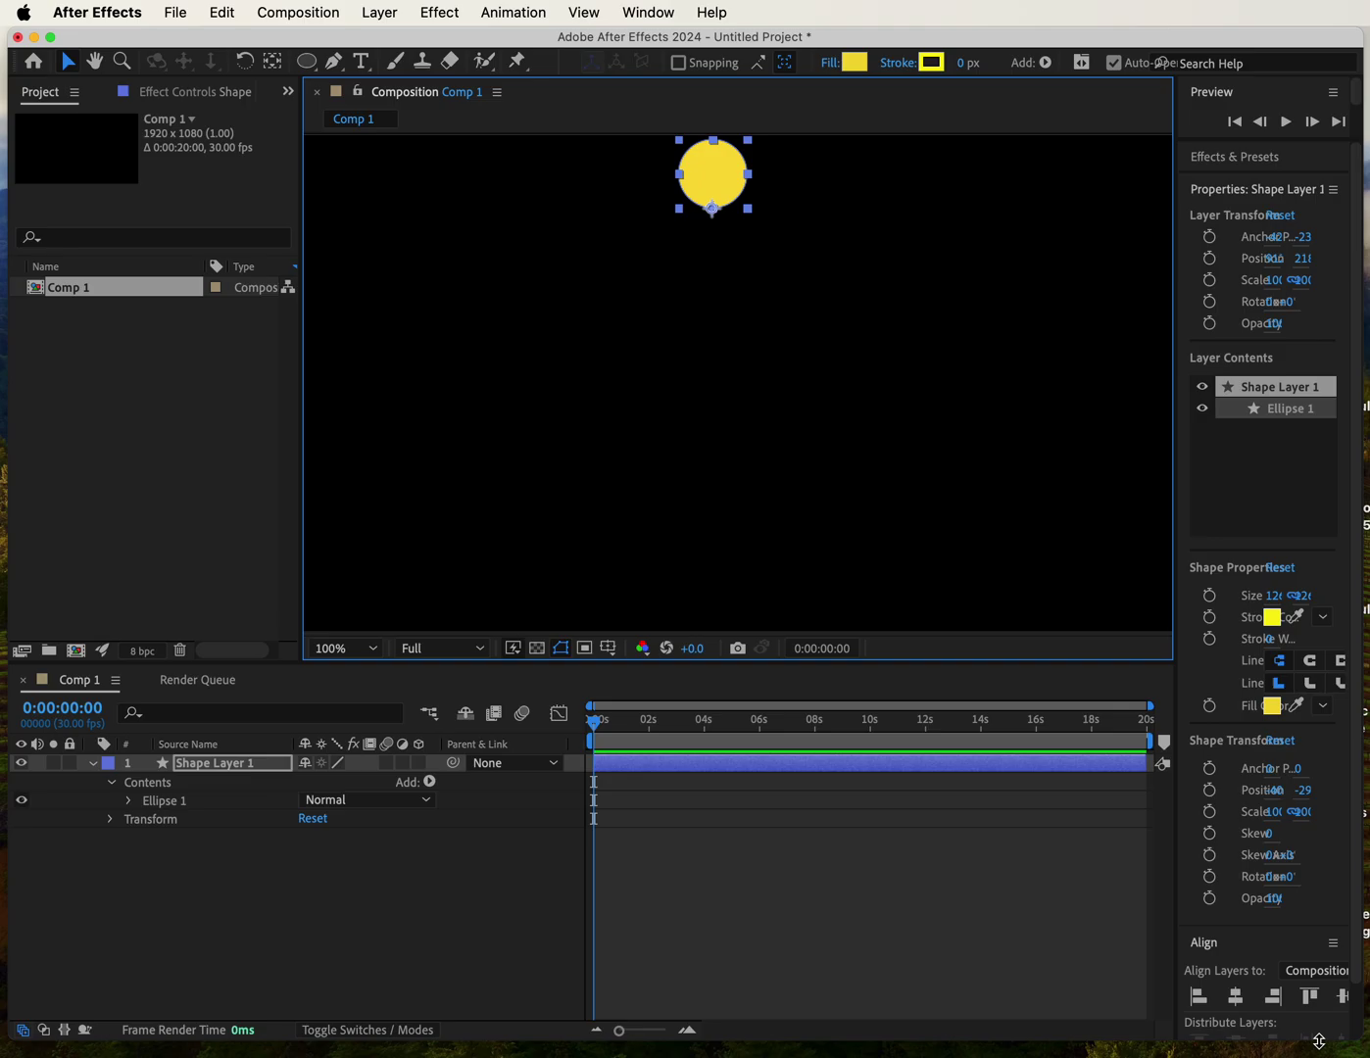
click(1236, 1002)
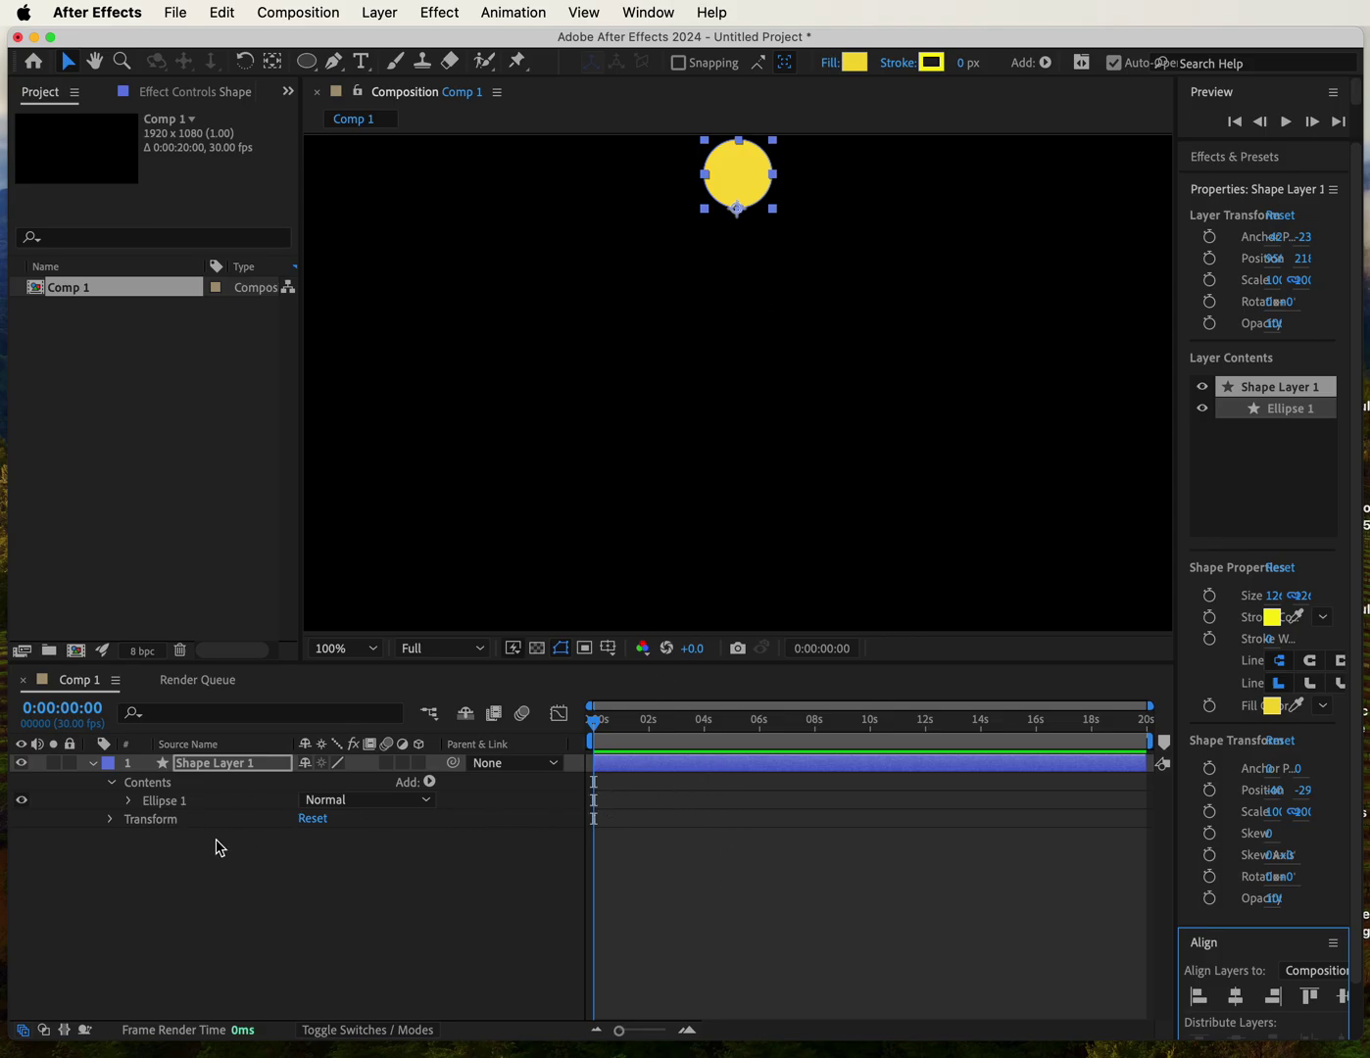
Step: Enable Position keyframing for the circle at 0 seconds and place it at about 967, 218
click(158, 821)
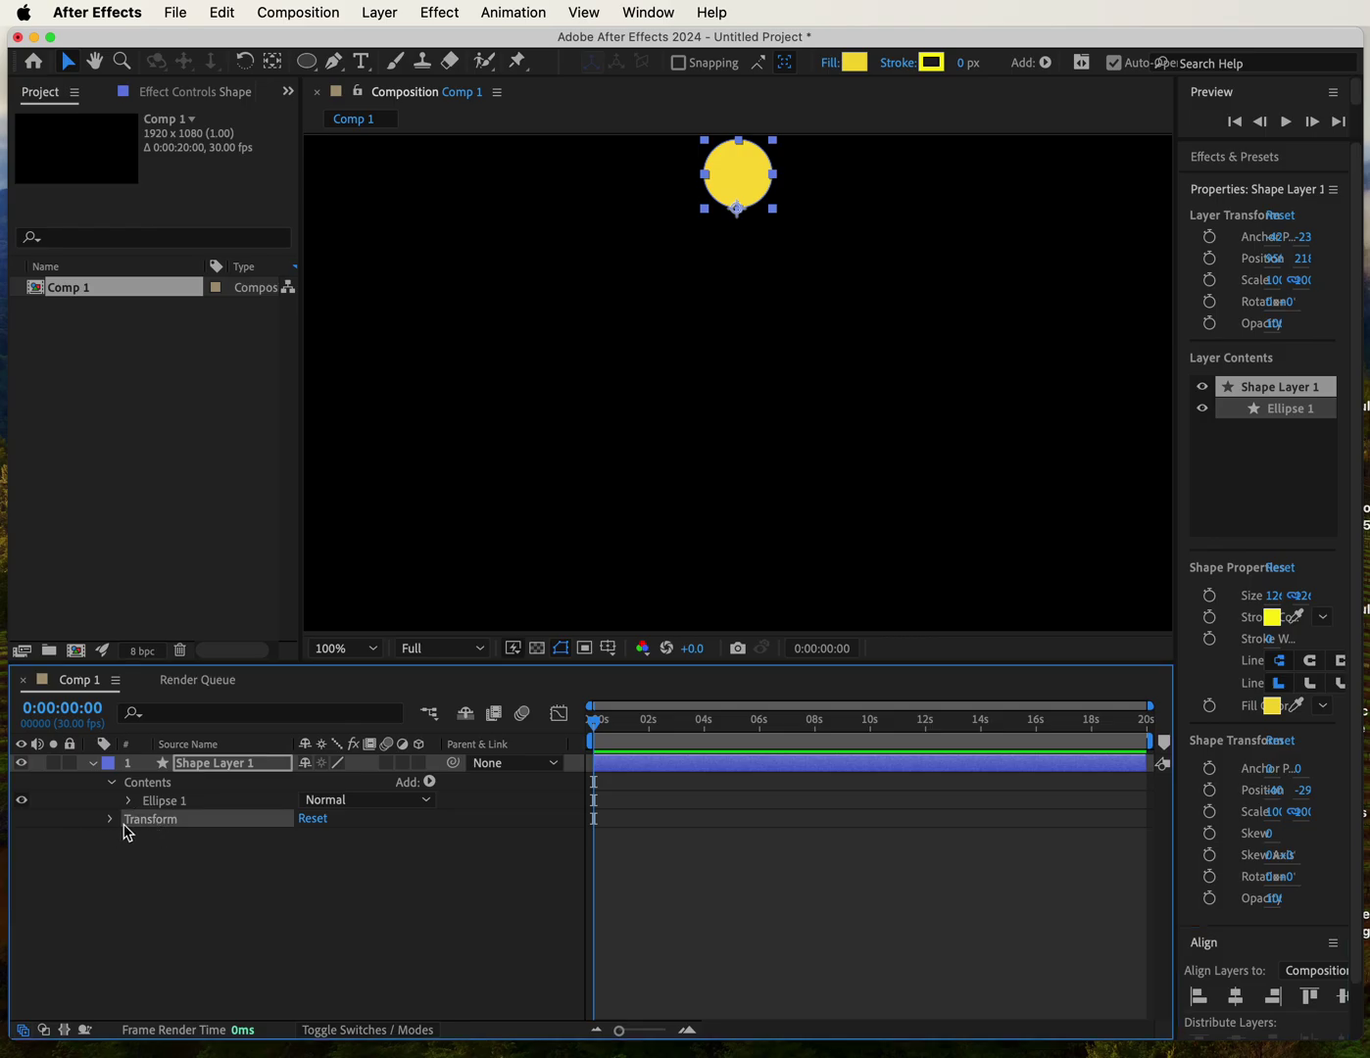
click(108, 820)
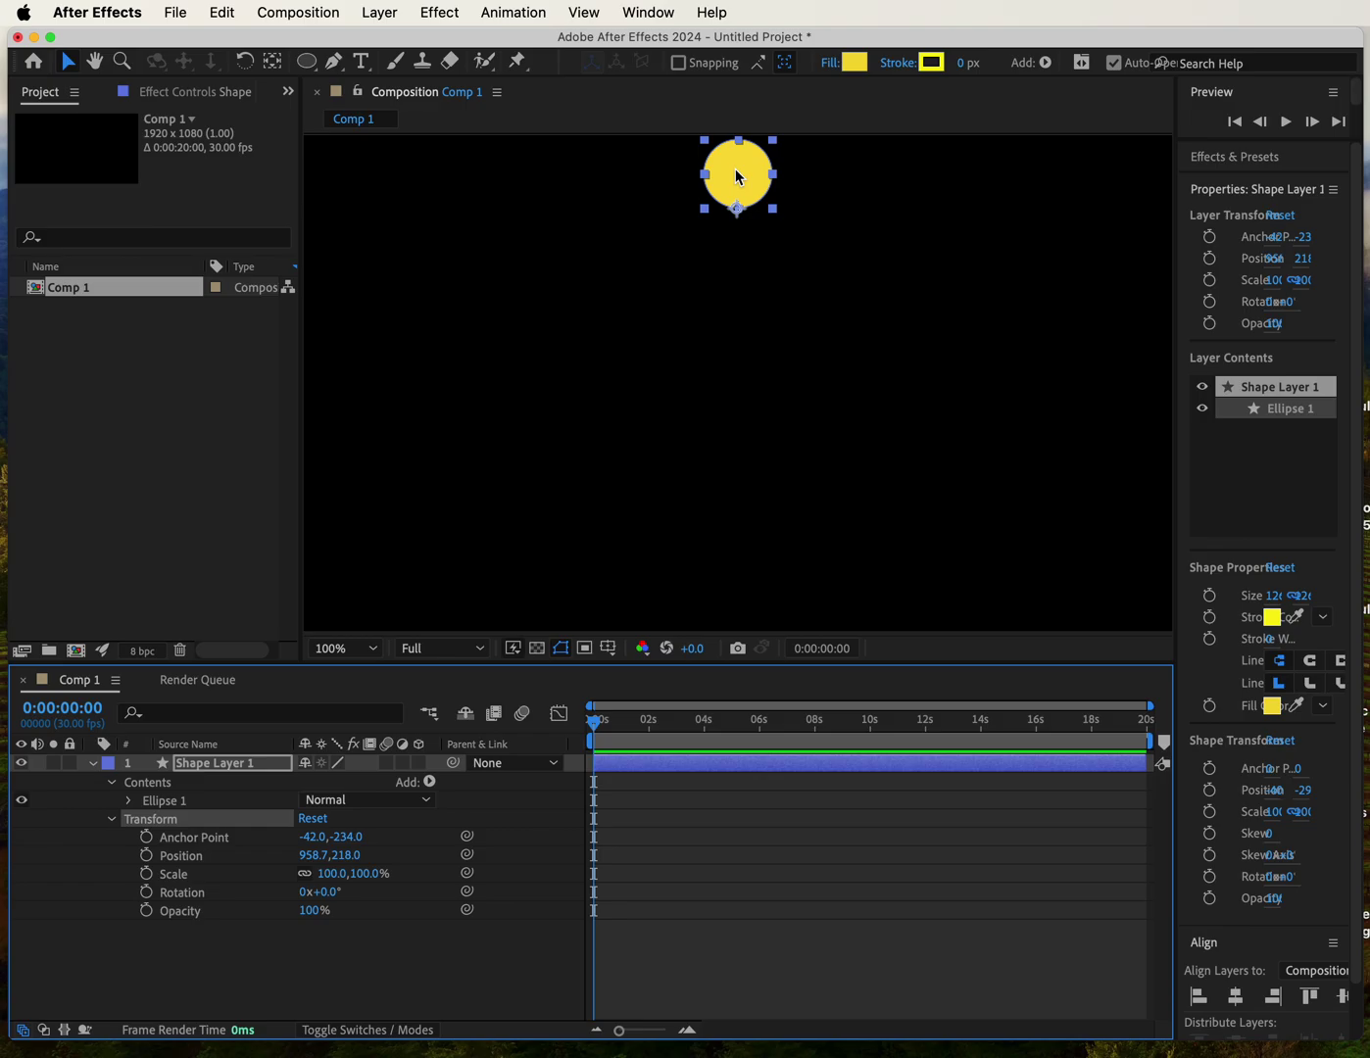
click(147, 857)
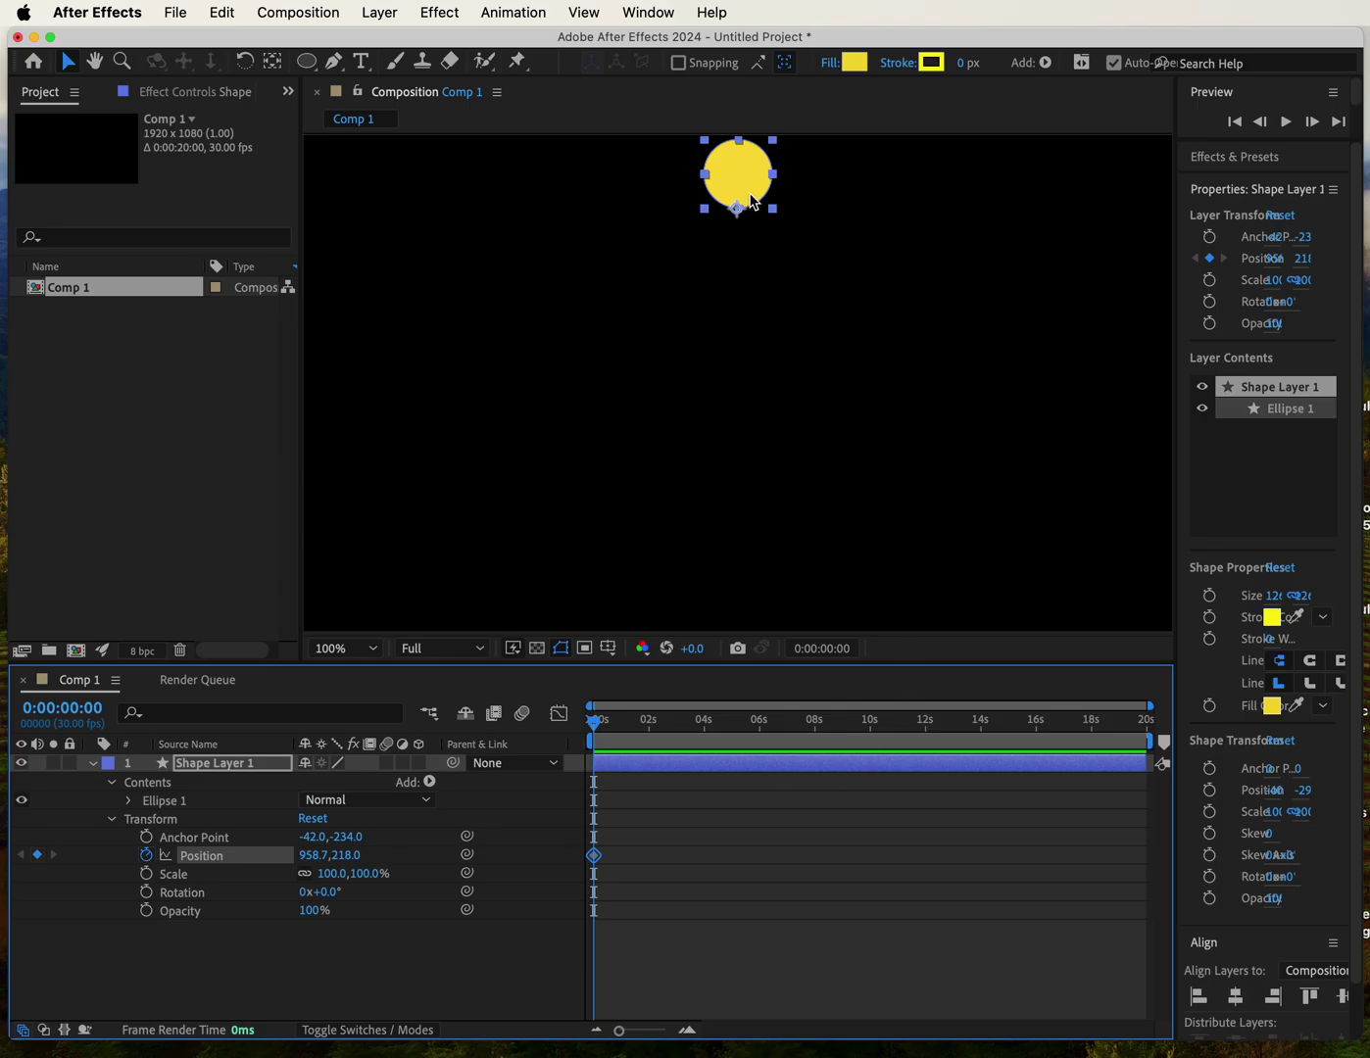
mouse_move(750, 195)
mouse_down()
mouse_move(735, 623)
mouse_move(708, 211)
mouse_move(756, 214)
mouse_move(762, 200)
mouse_up()
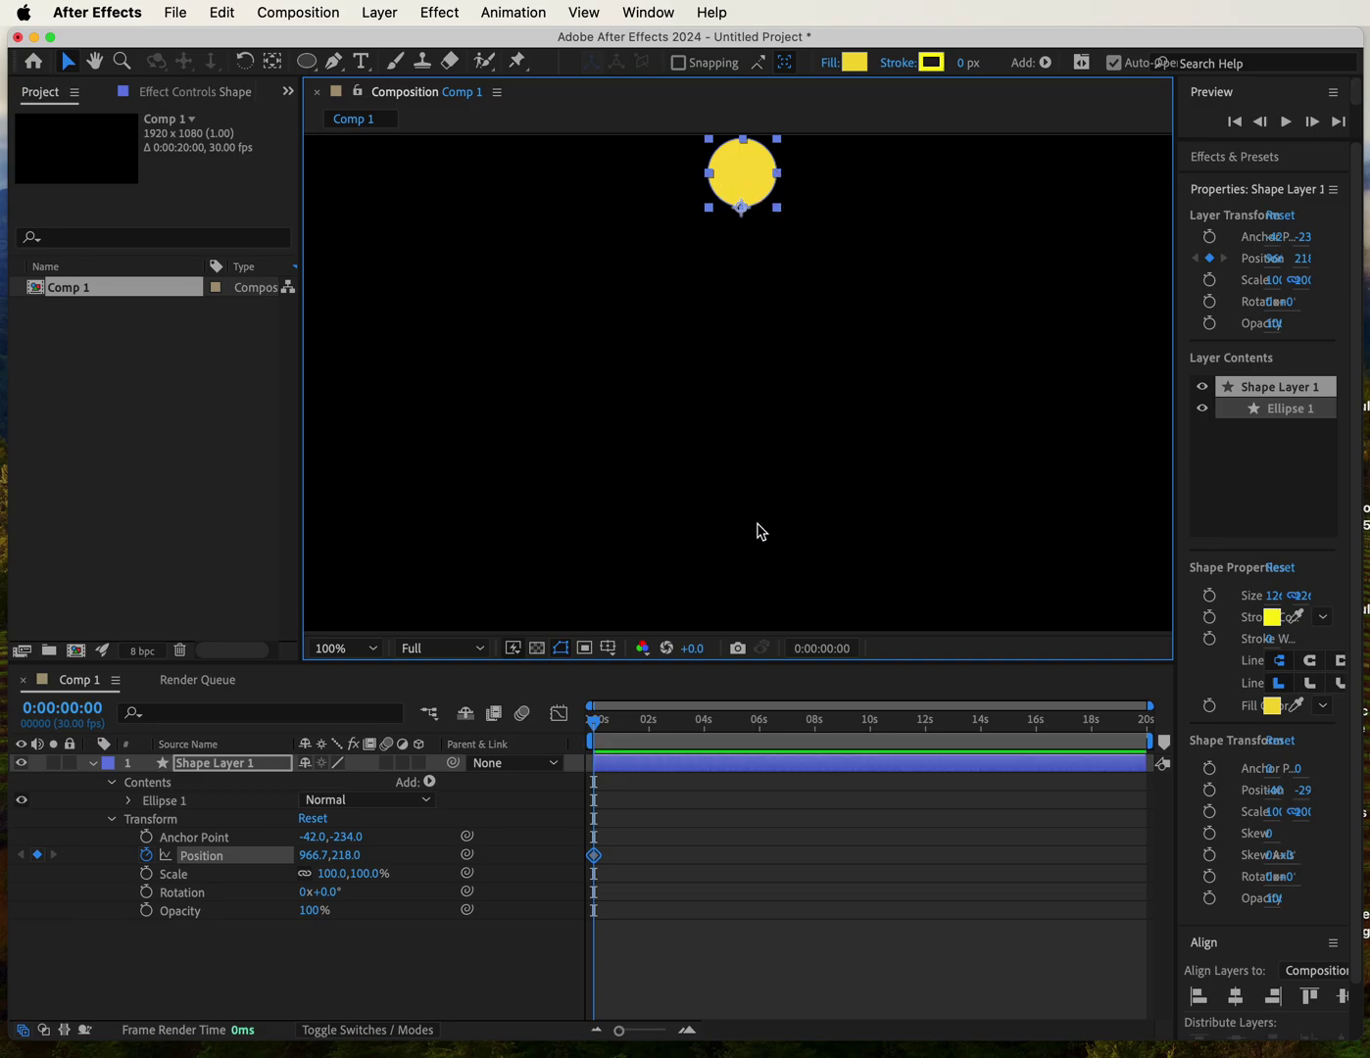
Step: At 2 seconds, keyframe the circle straight down at the composition's bottom edge, at about 967, 1086
drag(596, 727, 647, 718)
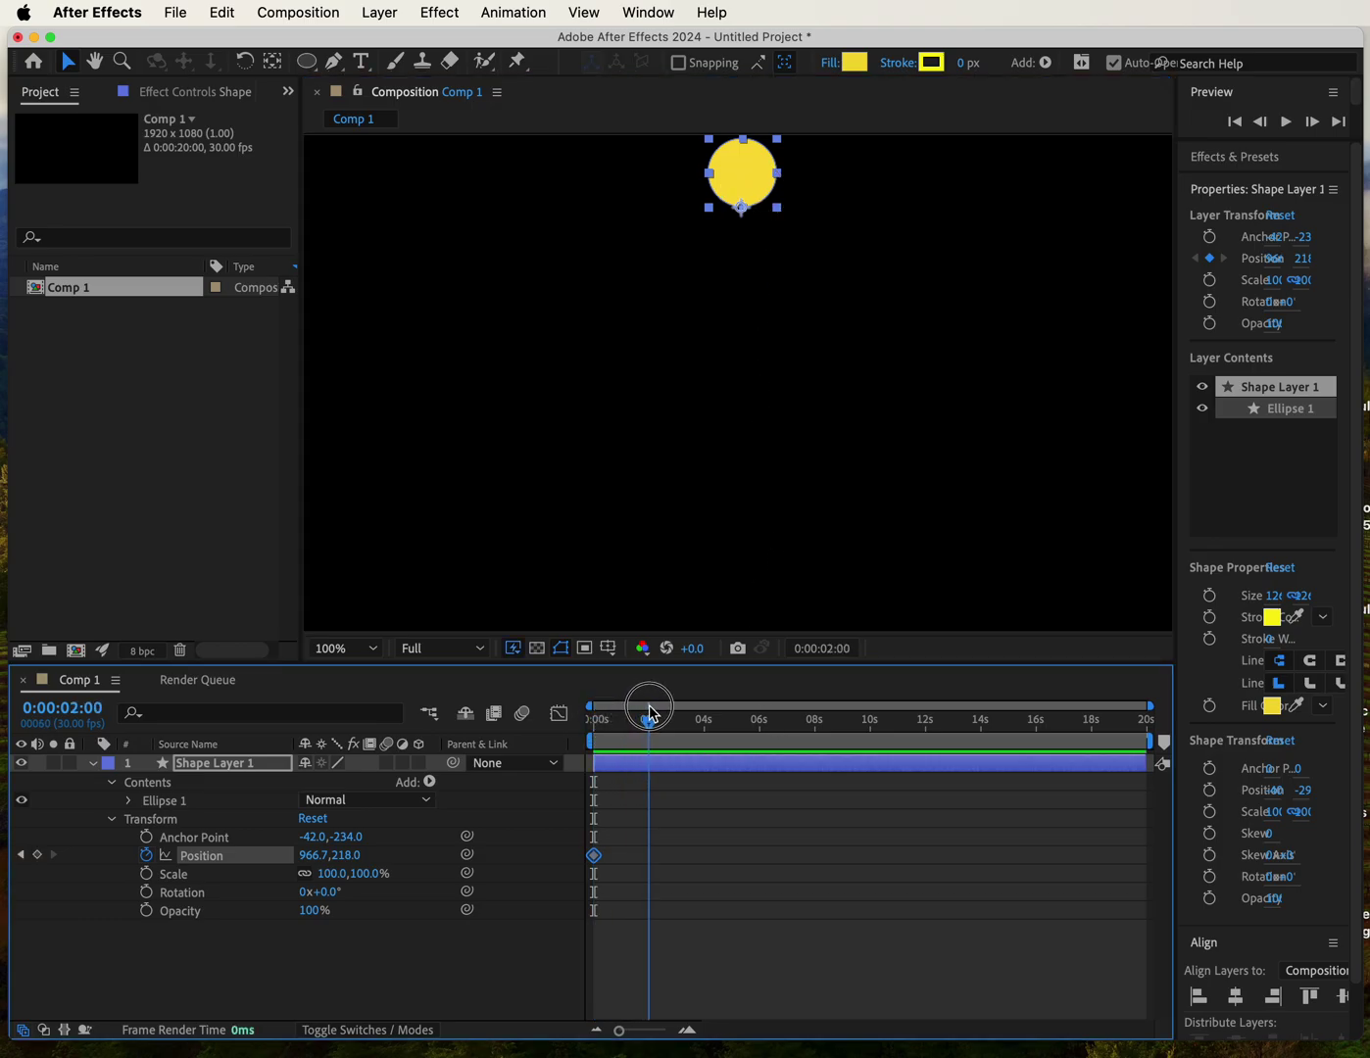
click(761, 196)
click(765, 218)
drag(765, 217, 756, 628)
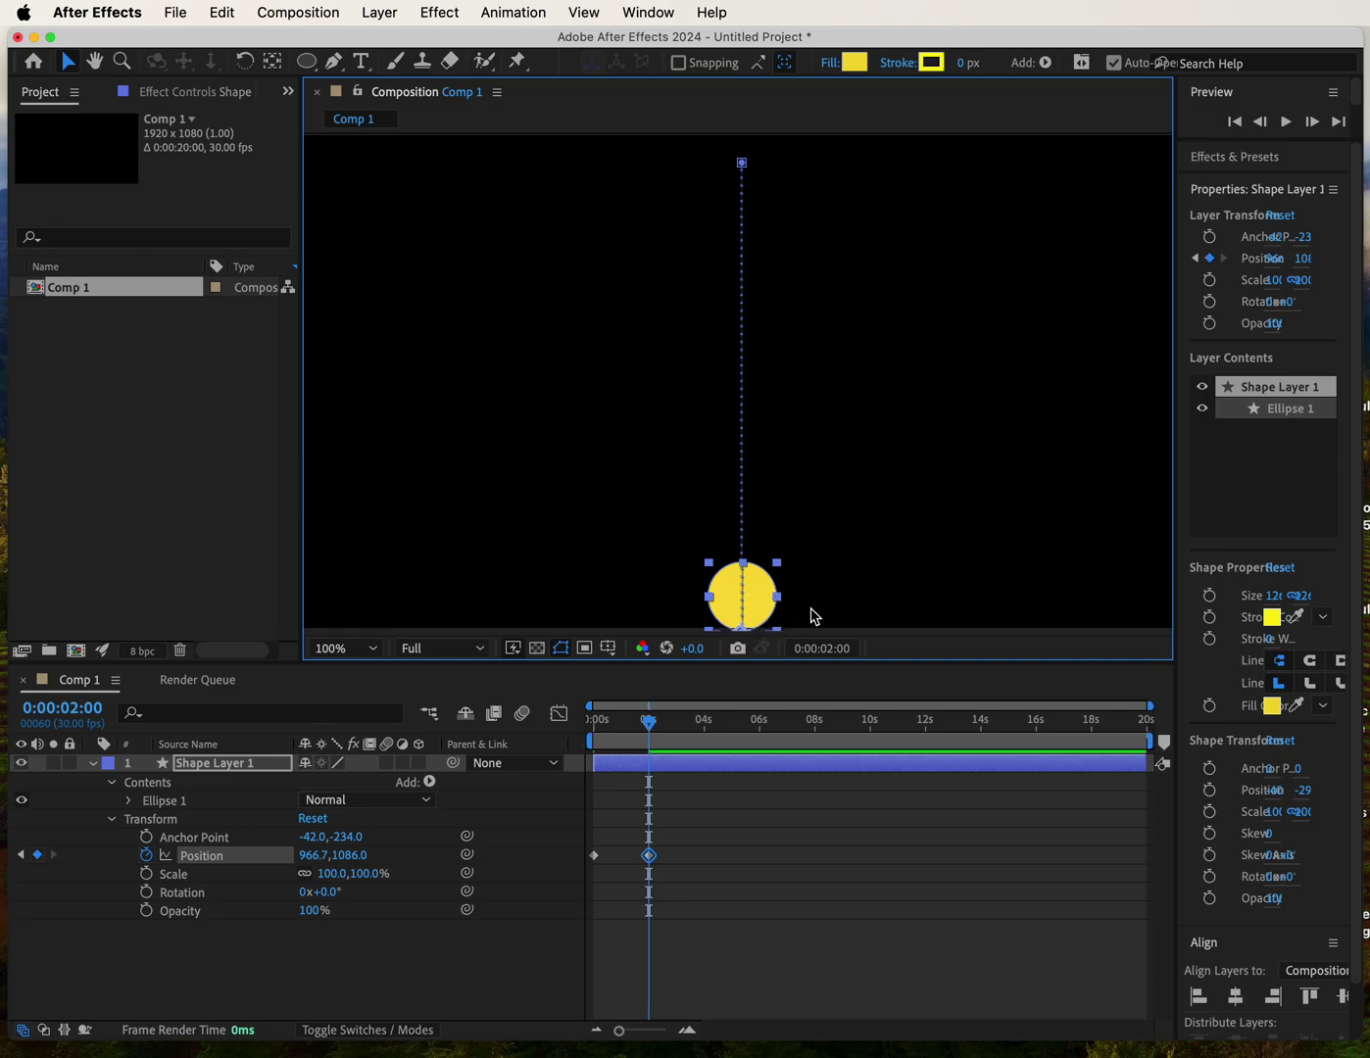
Step: Keyframe the first bounce: circle raised to about 967, 434 at 0:00:03:28 and back on the bottom edge at 0:00:05:26
drag(648, 730, 701, 722)
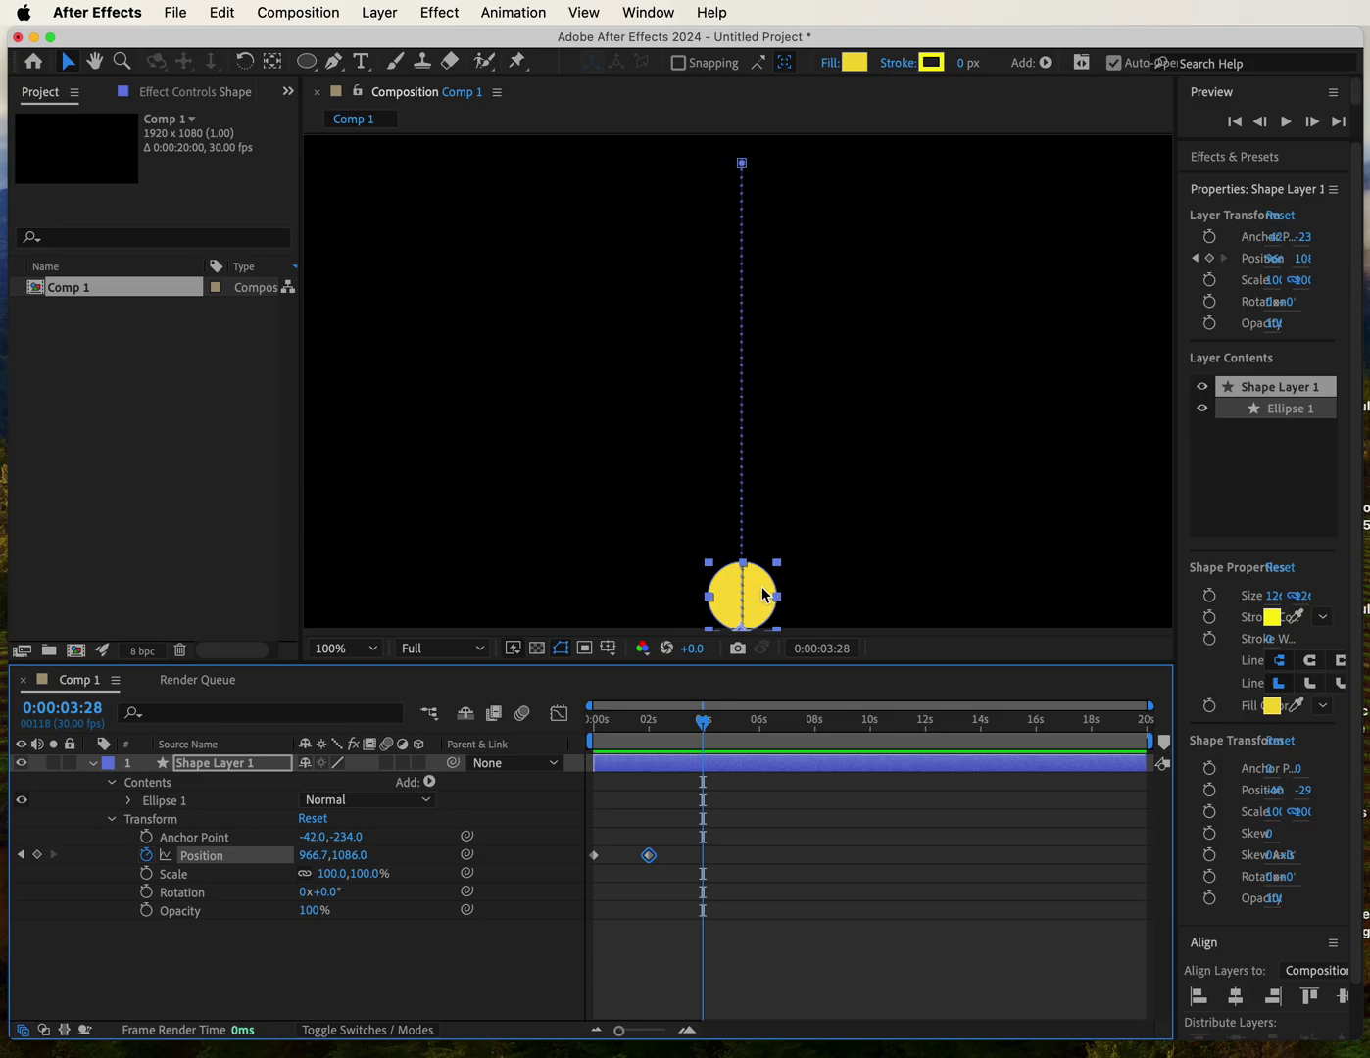
drag(760, 593, 773, 242)
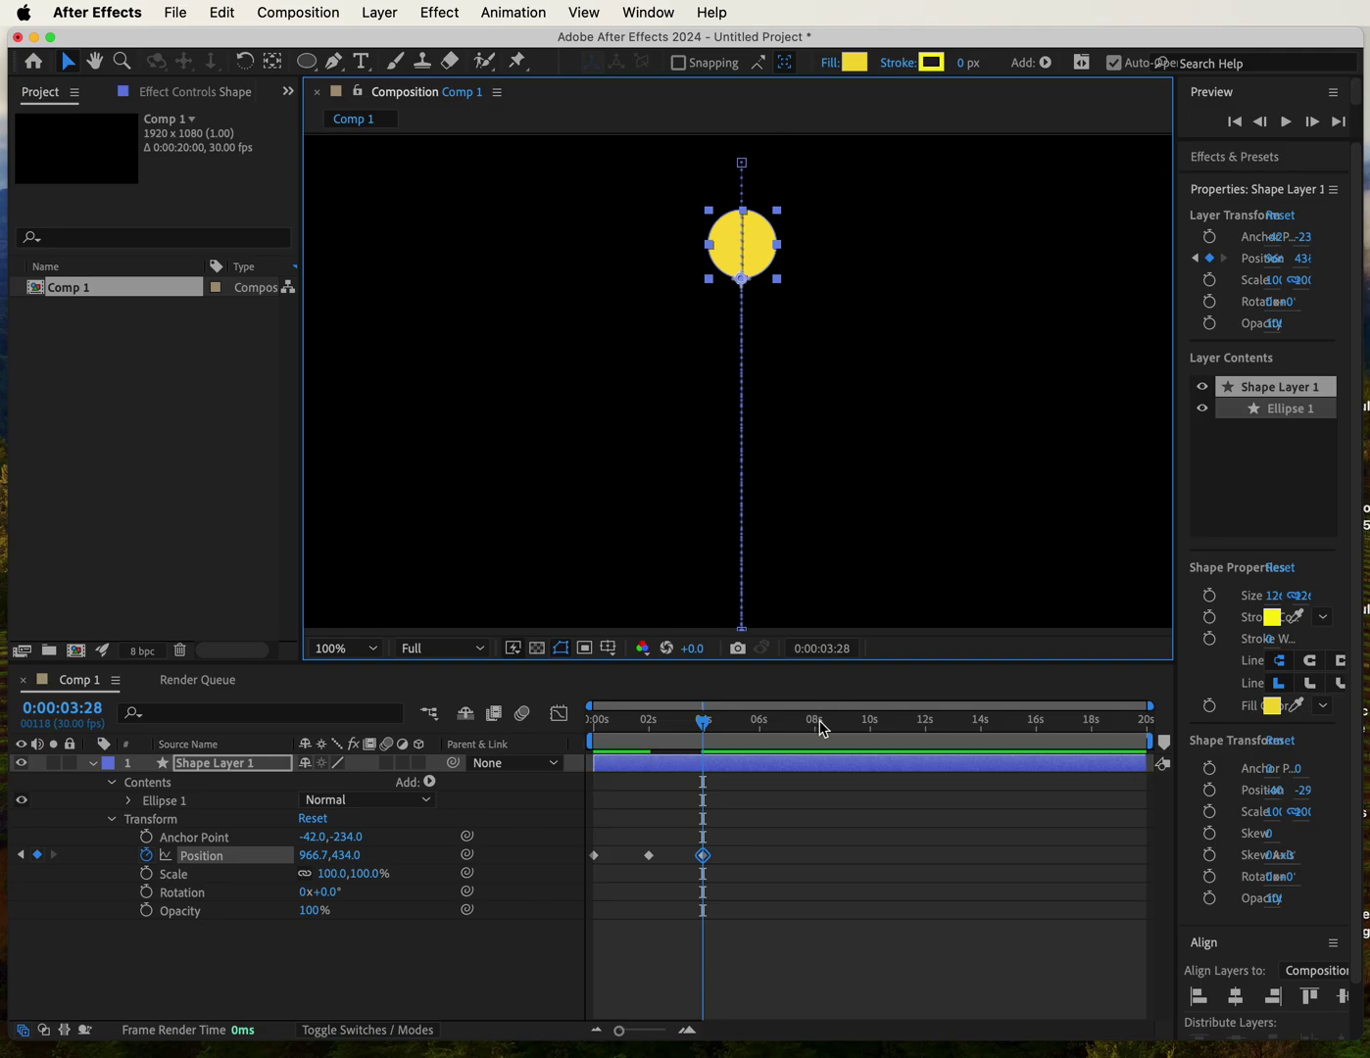
click(708, 725)
drag(708, 725, 756, 722)
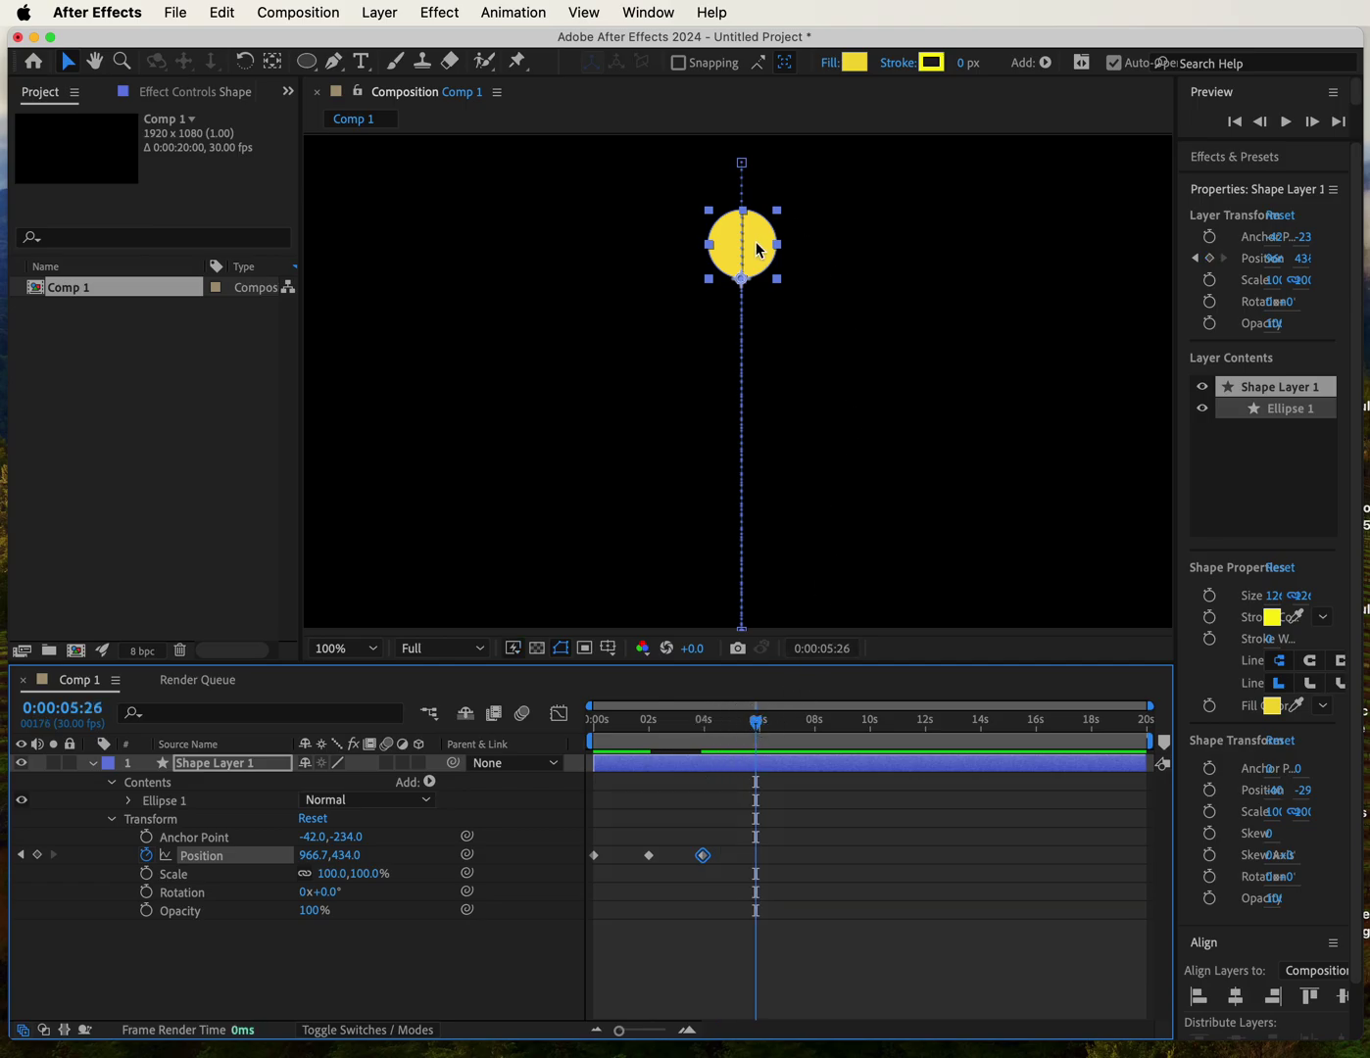
drag(756, 250, 764, 602)
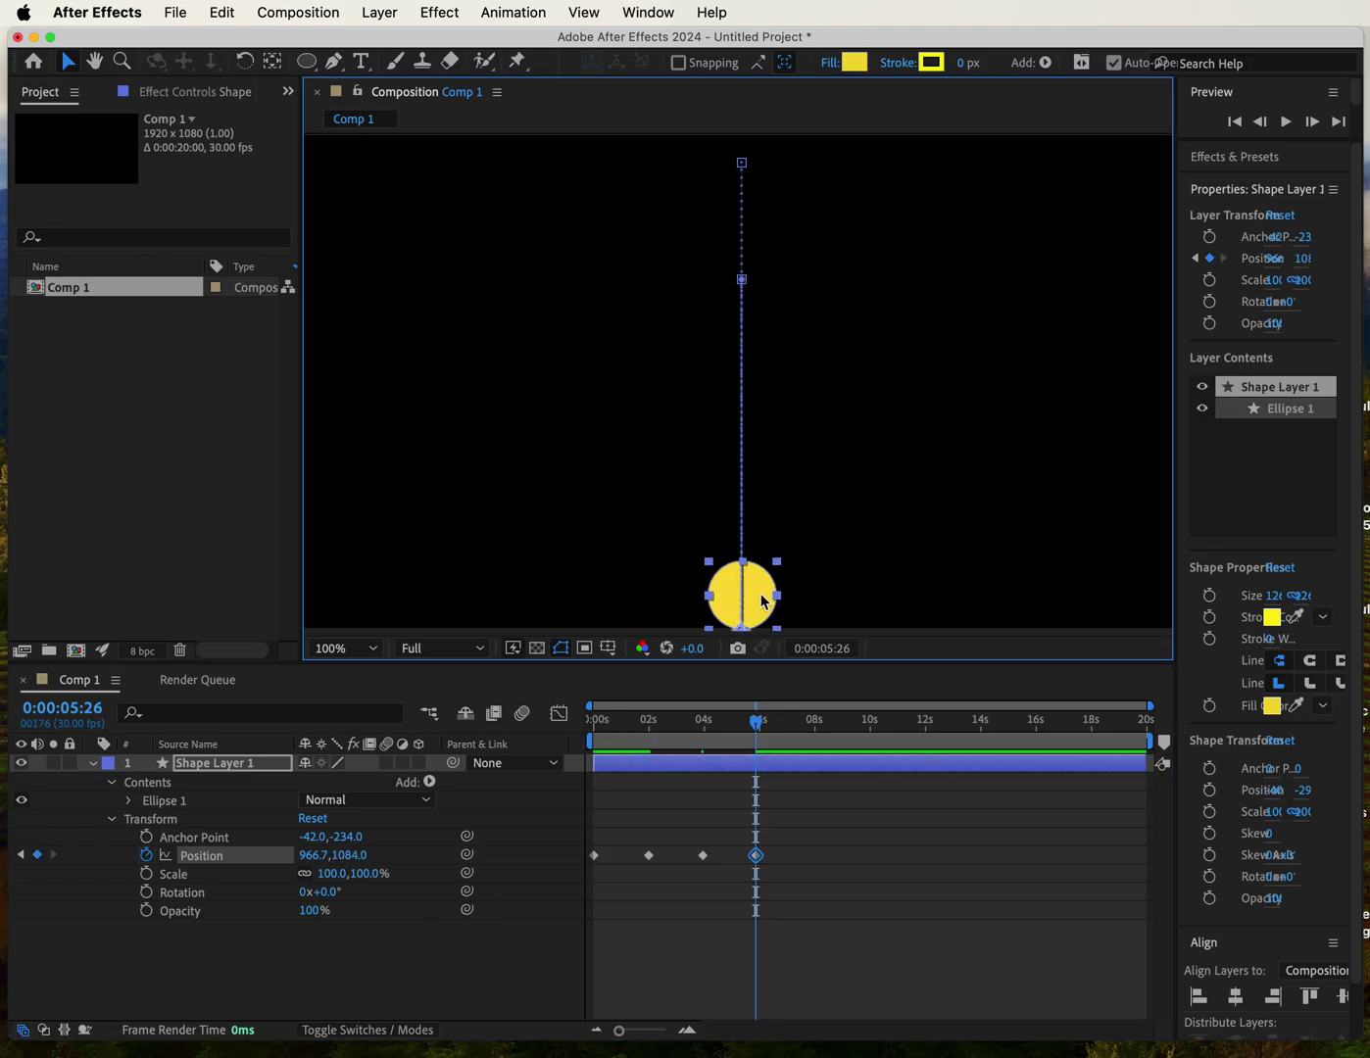
Step: Keyframe a lower second bounce: circle at about 967, 690 at 8 seconds and back on the bottom edge at 10 seconds
drag(759, 725, 815, 722)
click(765, 606)
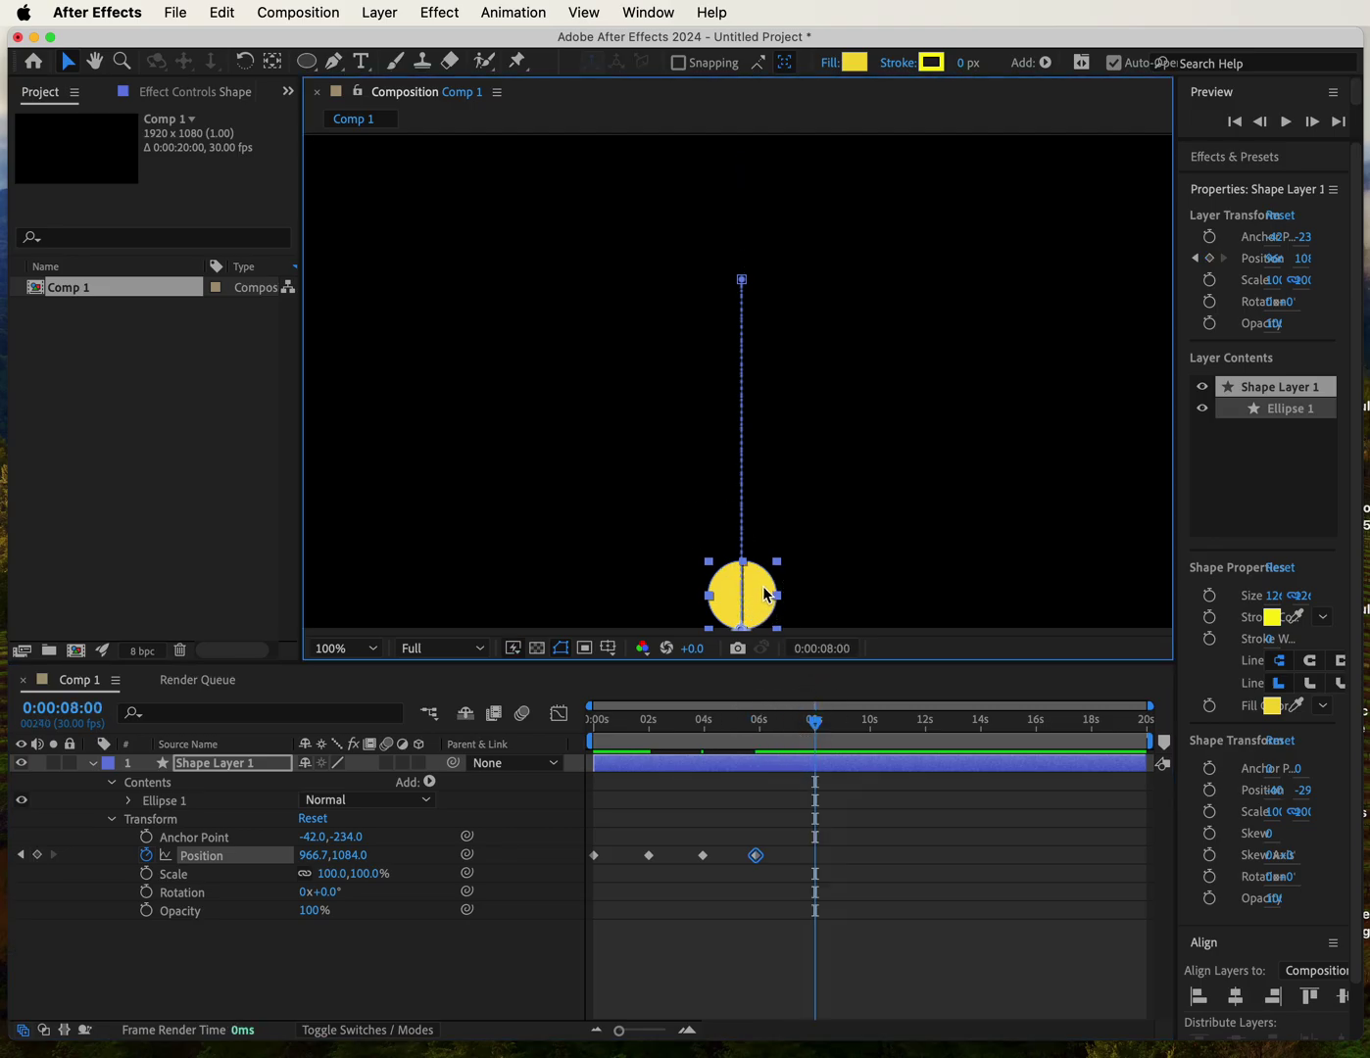
drag(765, 588, 770, 388)
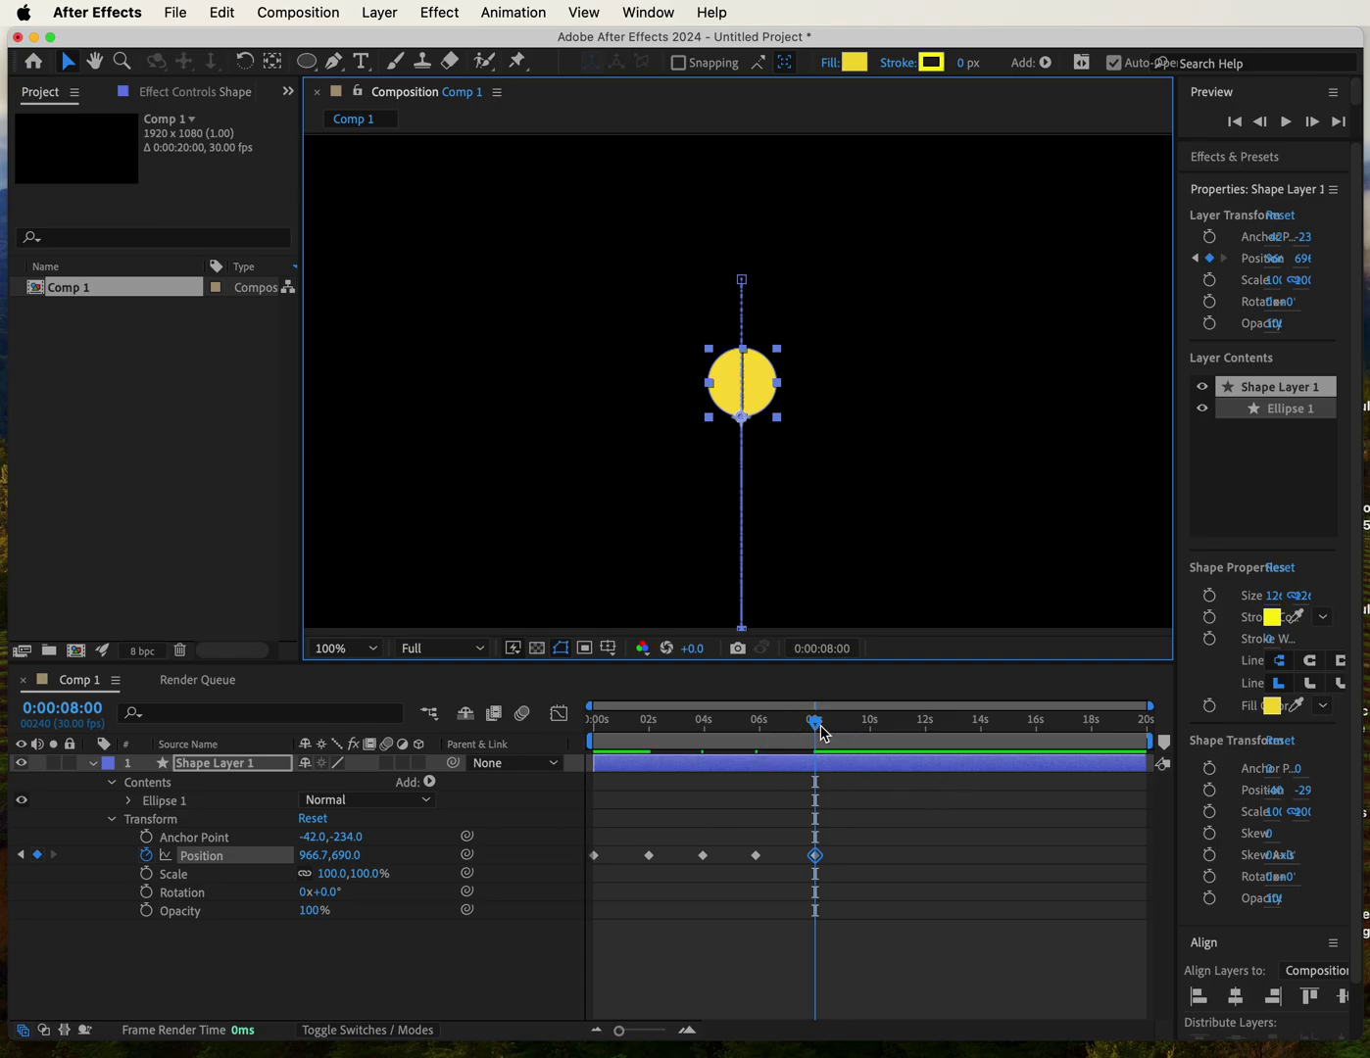
drag(818, 727, 870, 745)
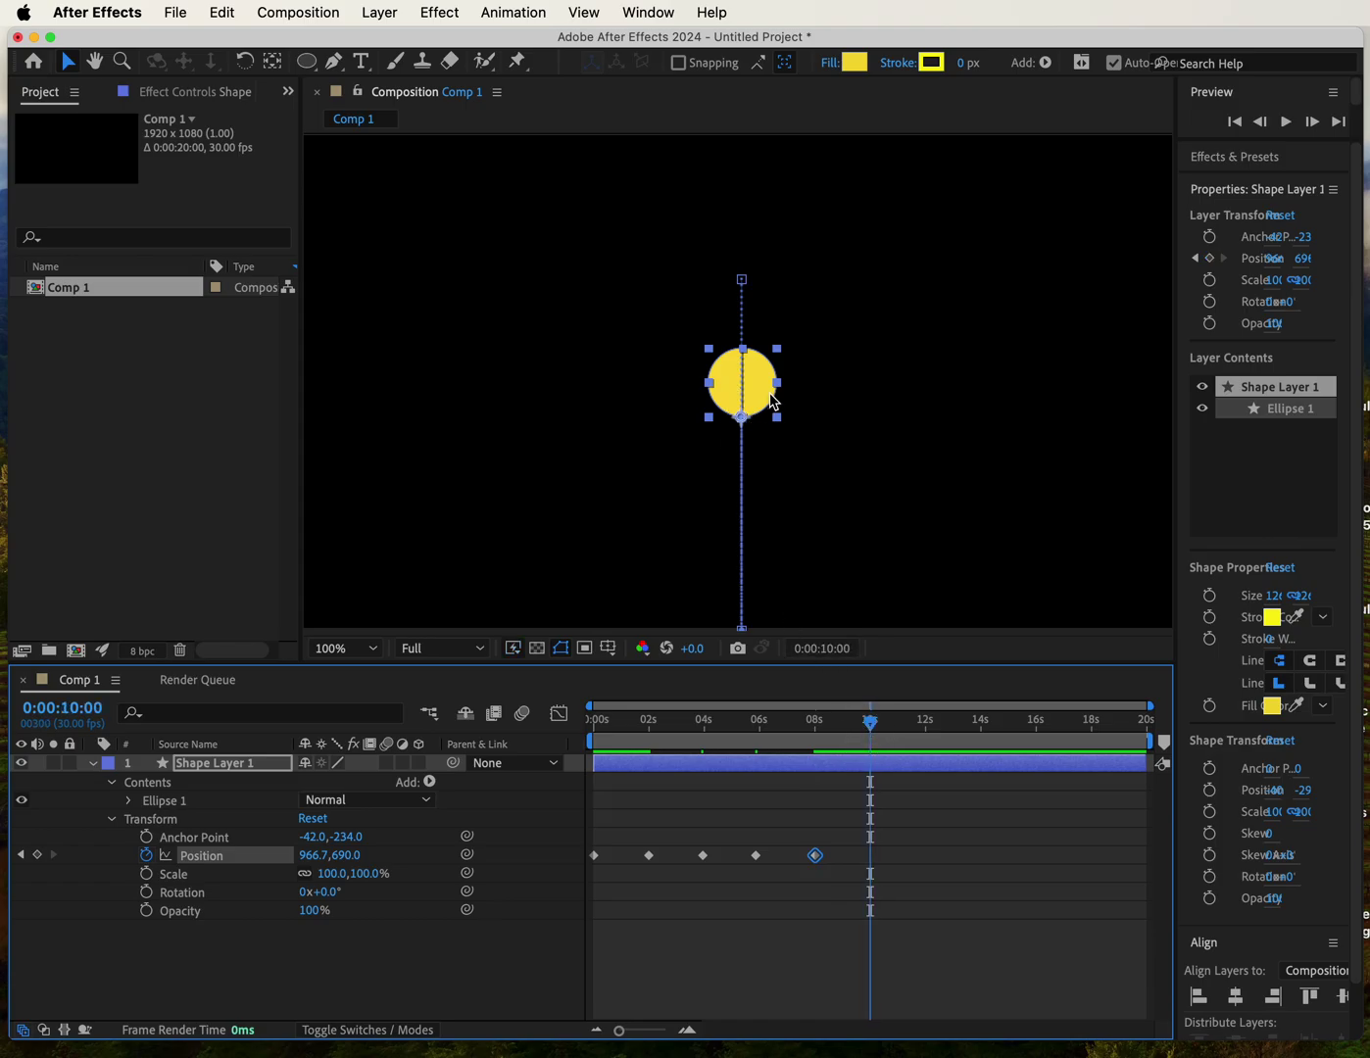
drag(762, 399, 763, 603)
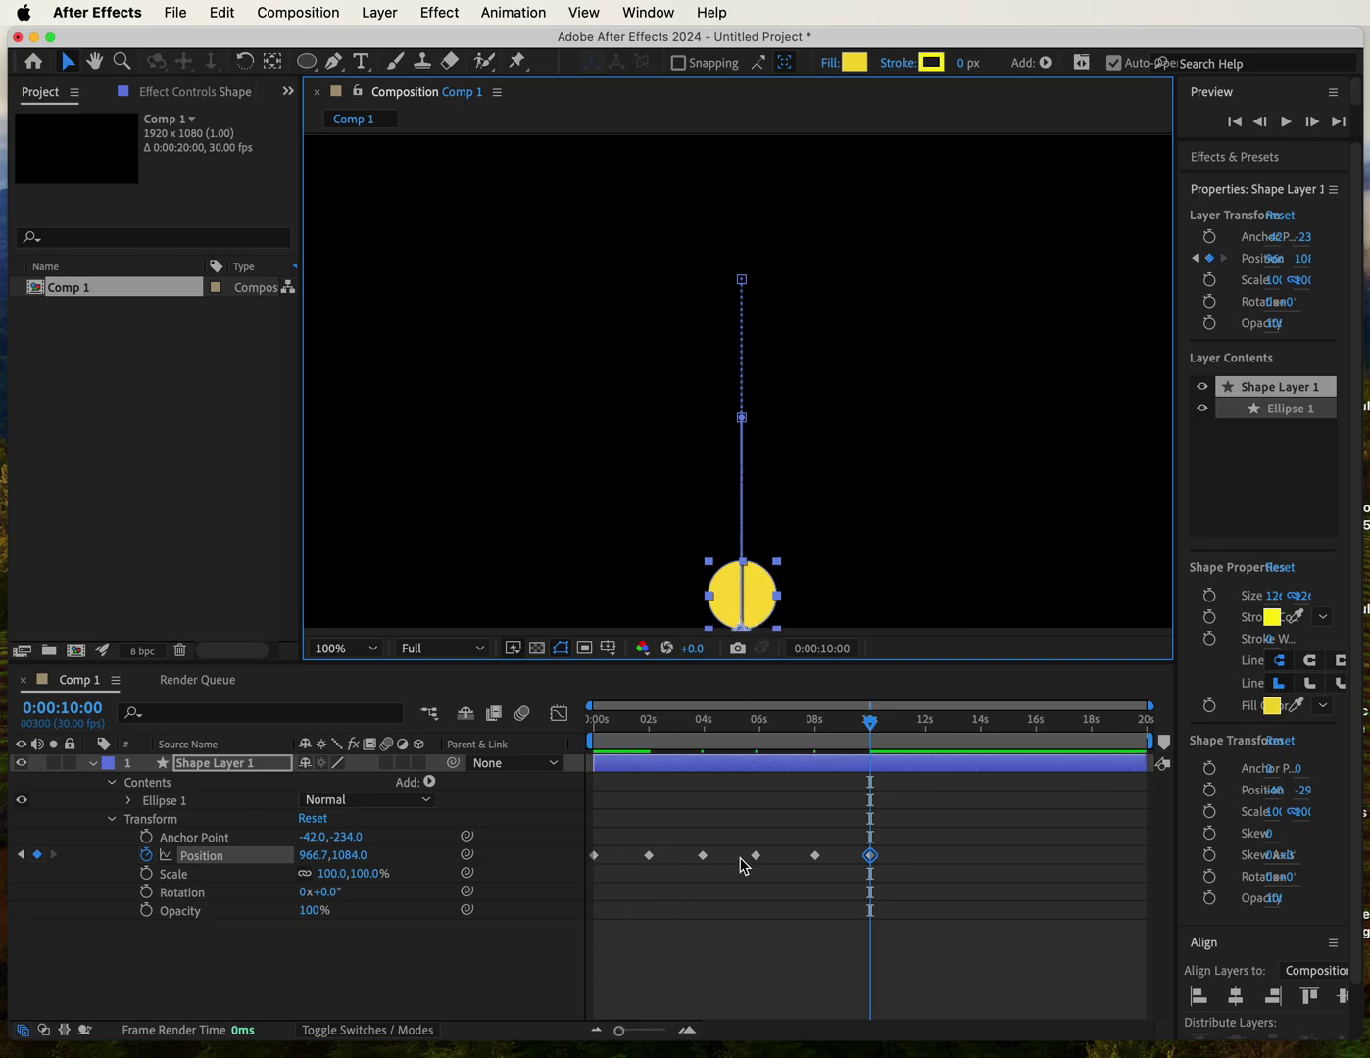
Step: Preview the bouncing animation from the first frame and return the playhead to the start
drag(871, 723, 535, 764)
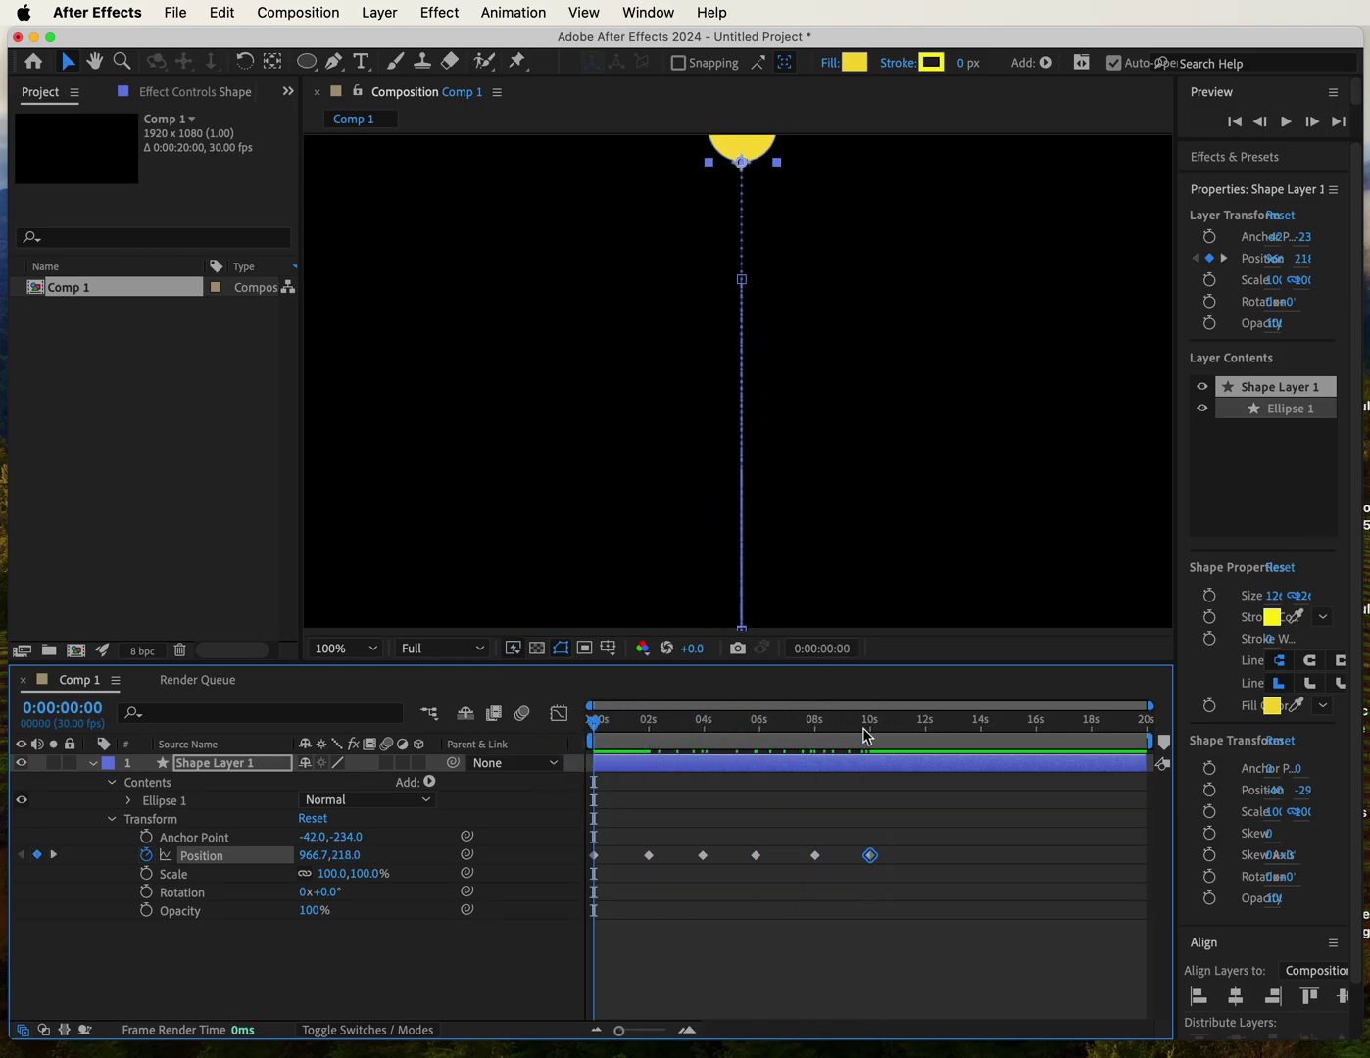
key(space)
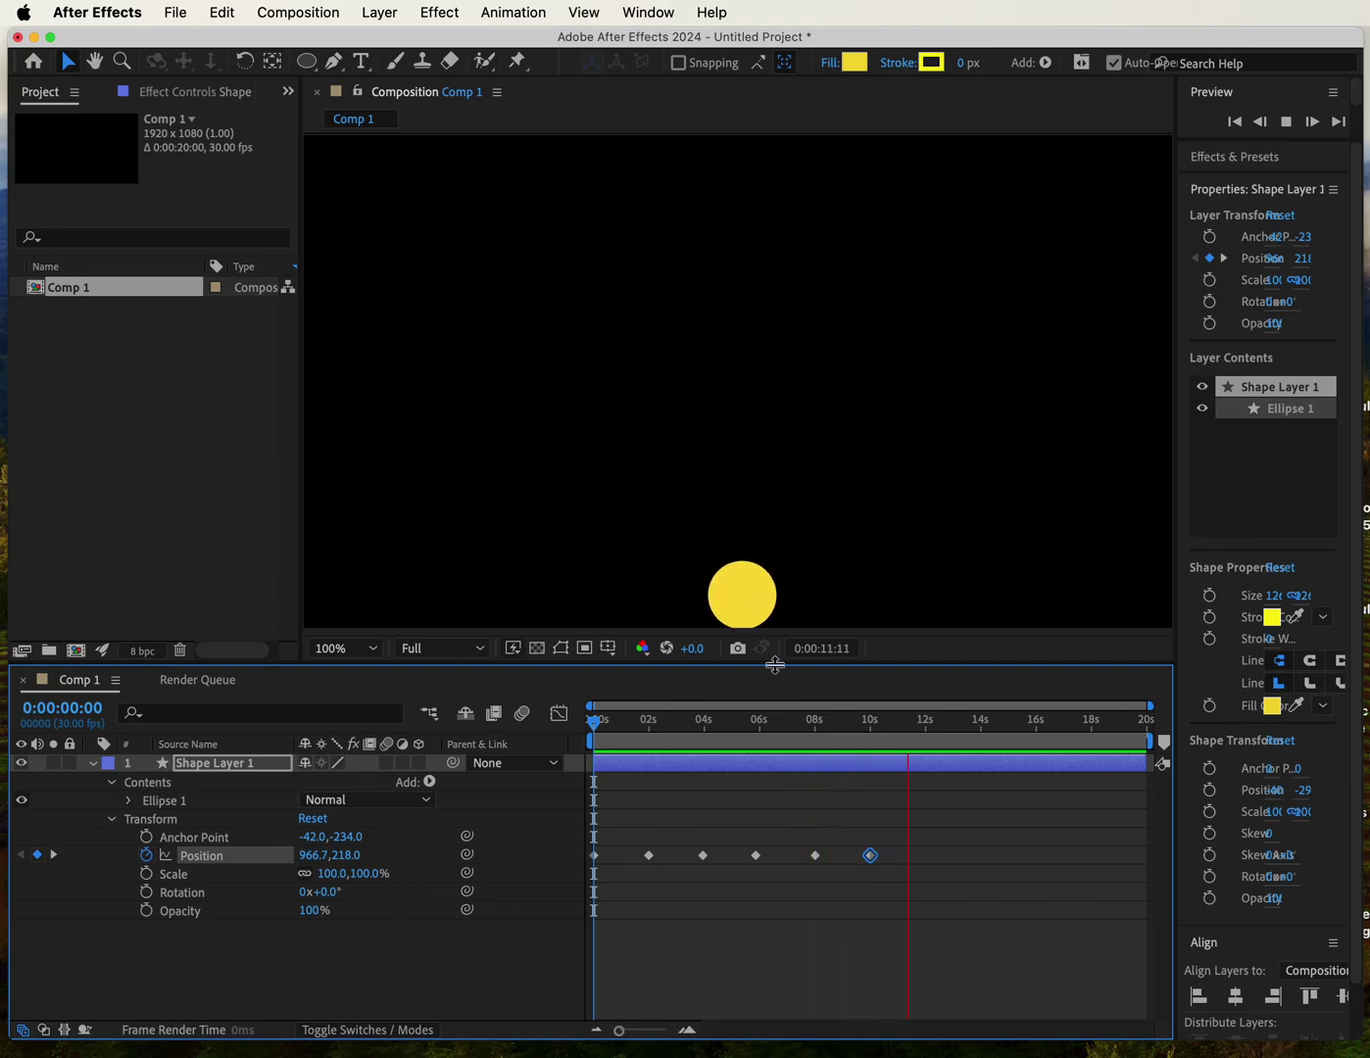
click(958, 765)
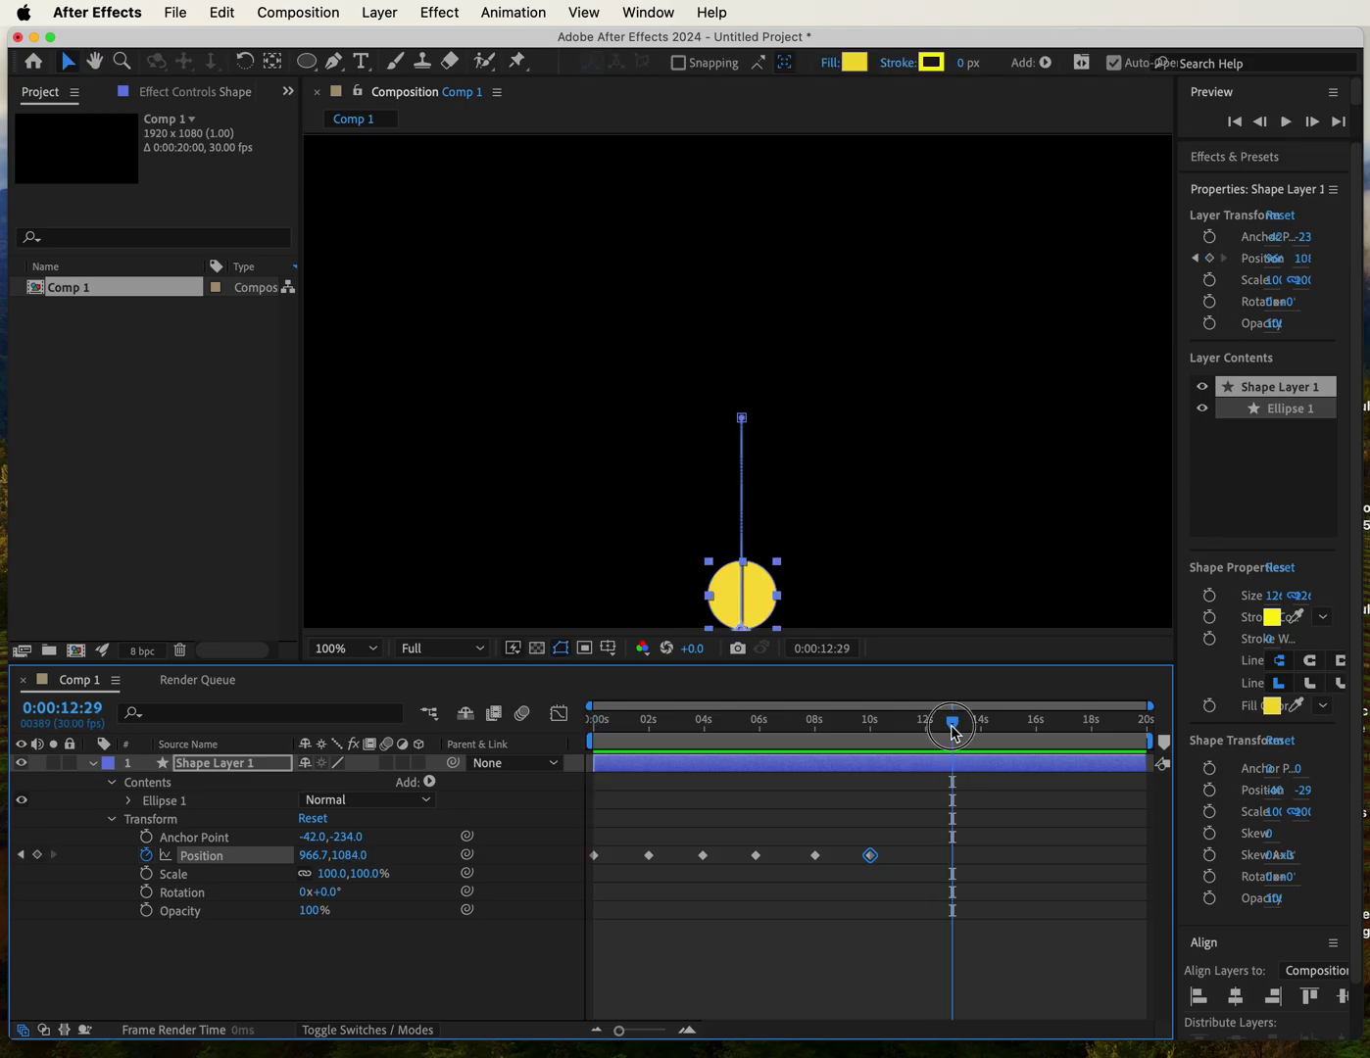
key(Home)
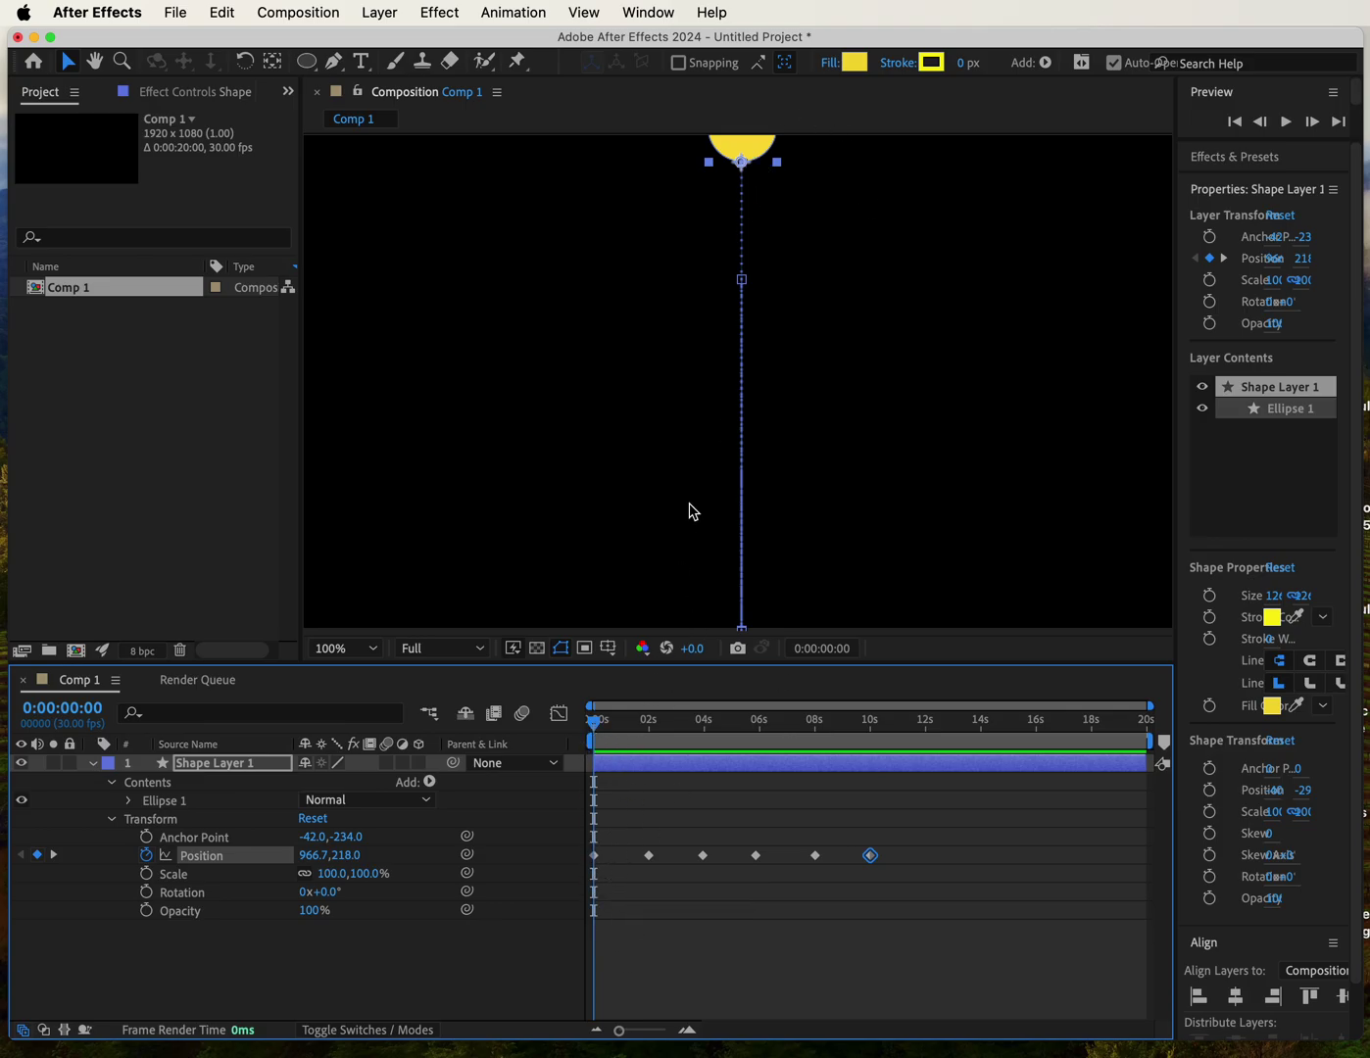
Step: Unlink the layer's Scale dimensions and keyframe Scale at 100, 100% at 0:00:01:19, shortly before the first ground contact
click(595, 722)
drag(596, 722, 649, 721)
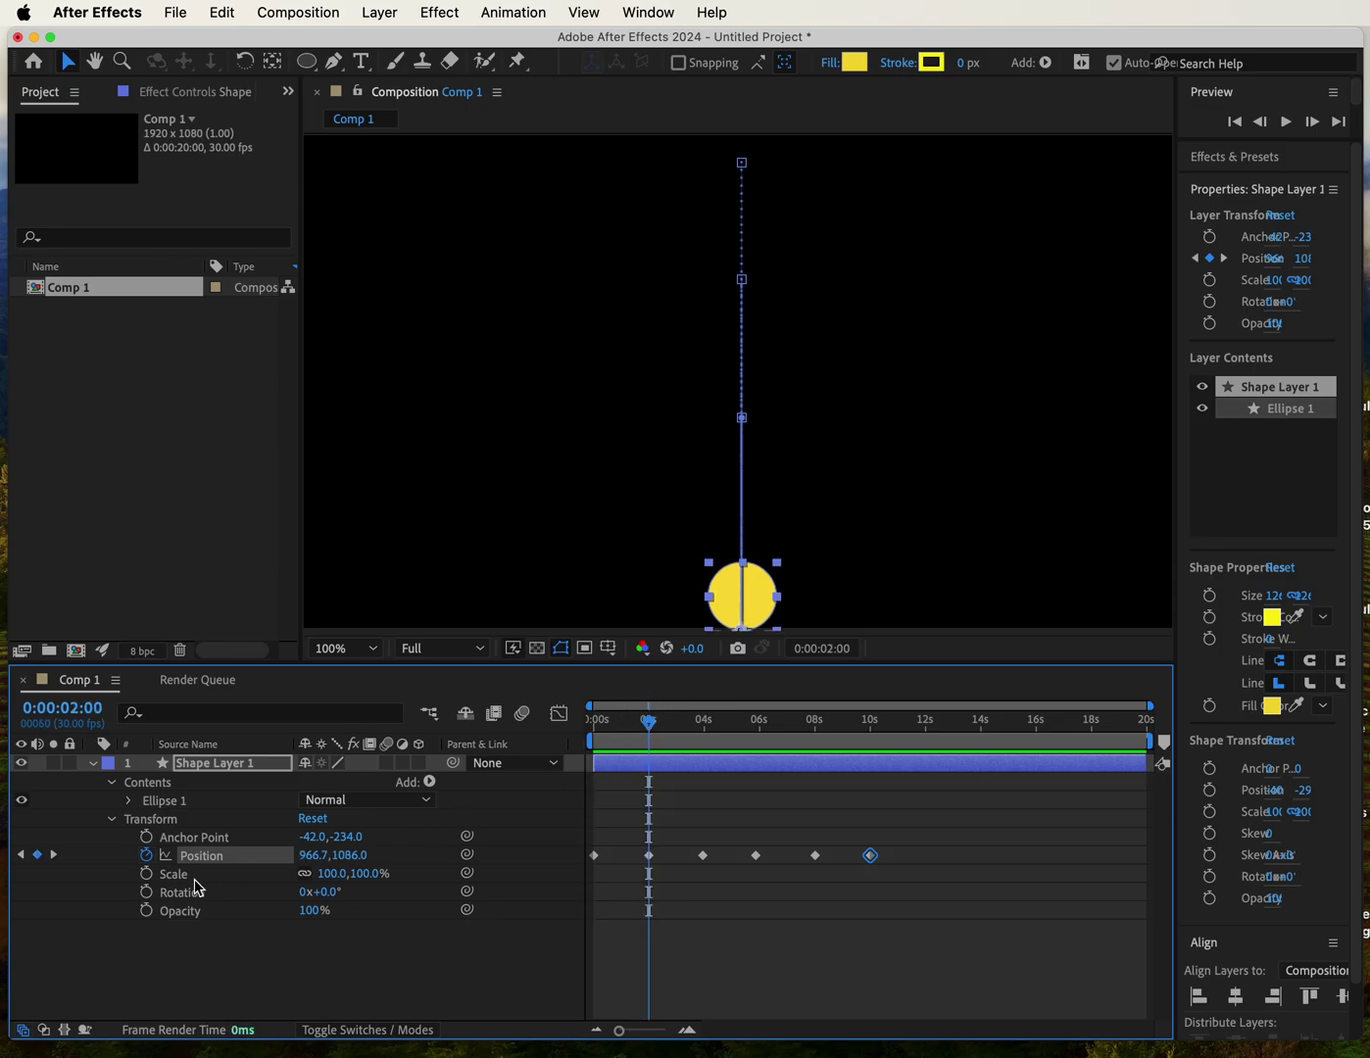
click(648, 723)
drag(650, 721, 641, 725)
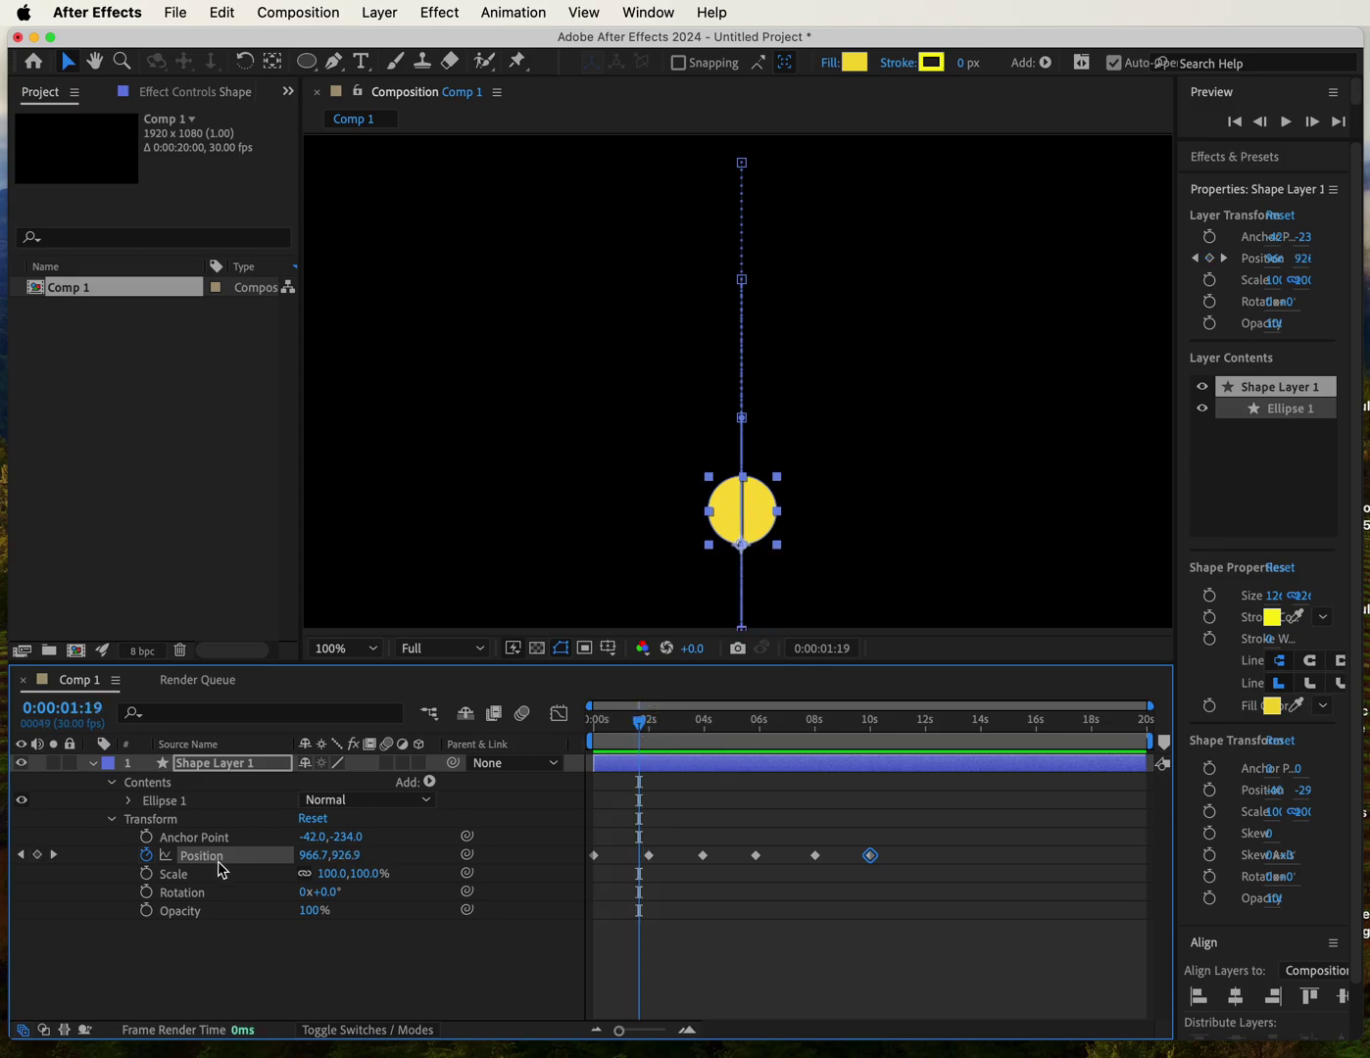
click(306, 875)
click(146, 874)
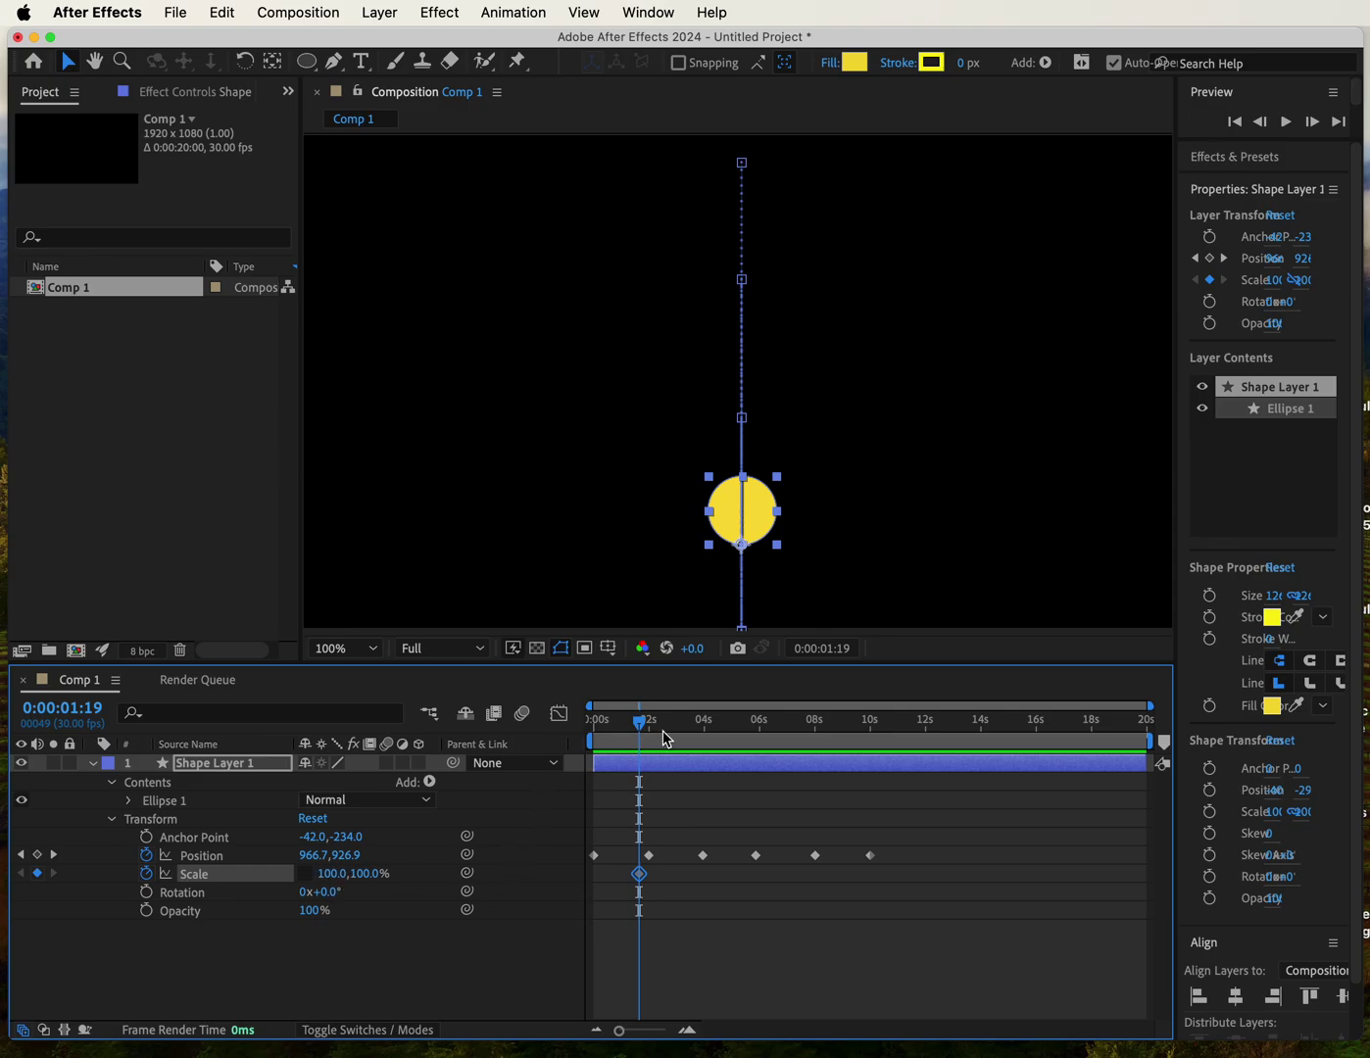
Step: At 2 seconds, keyframe the ball's horizontal Scale at 130%, keeping the vertical scale at 100%
drag(642, 724, 649, 724)
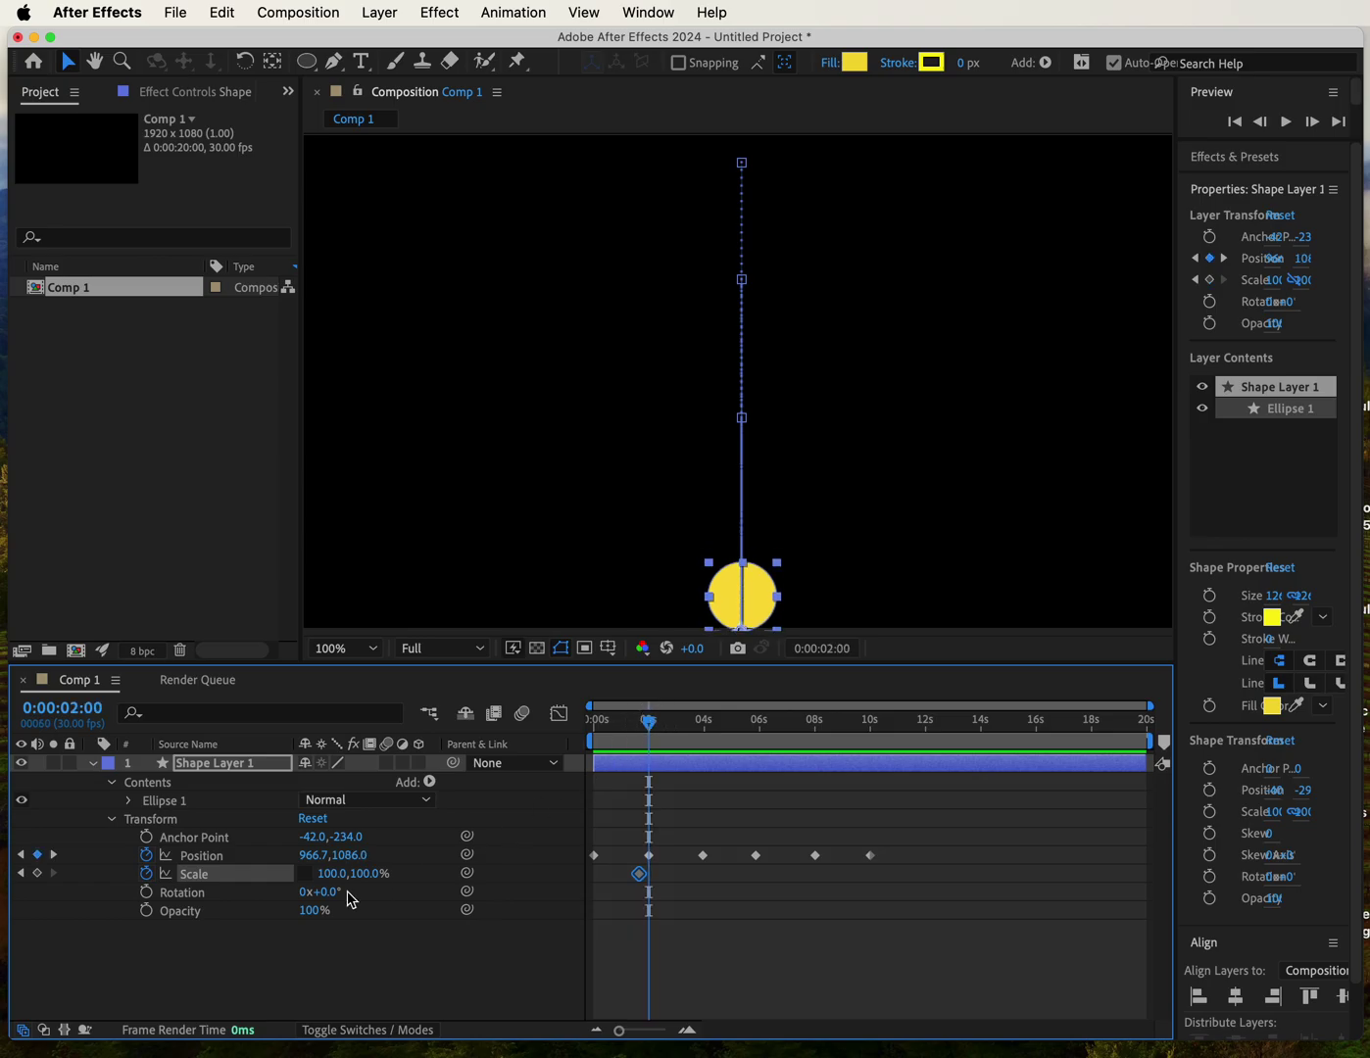
click(334, 873)
text(13)
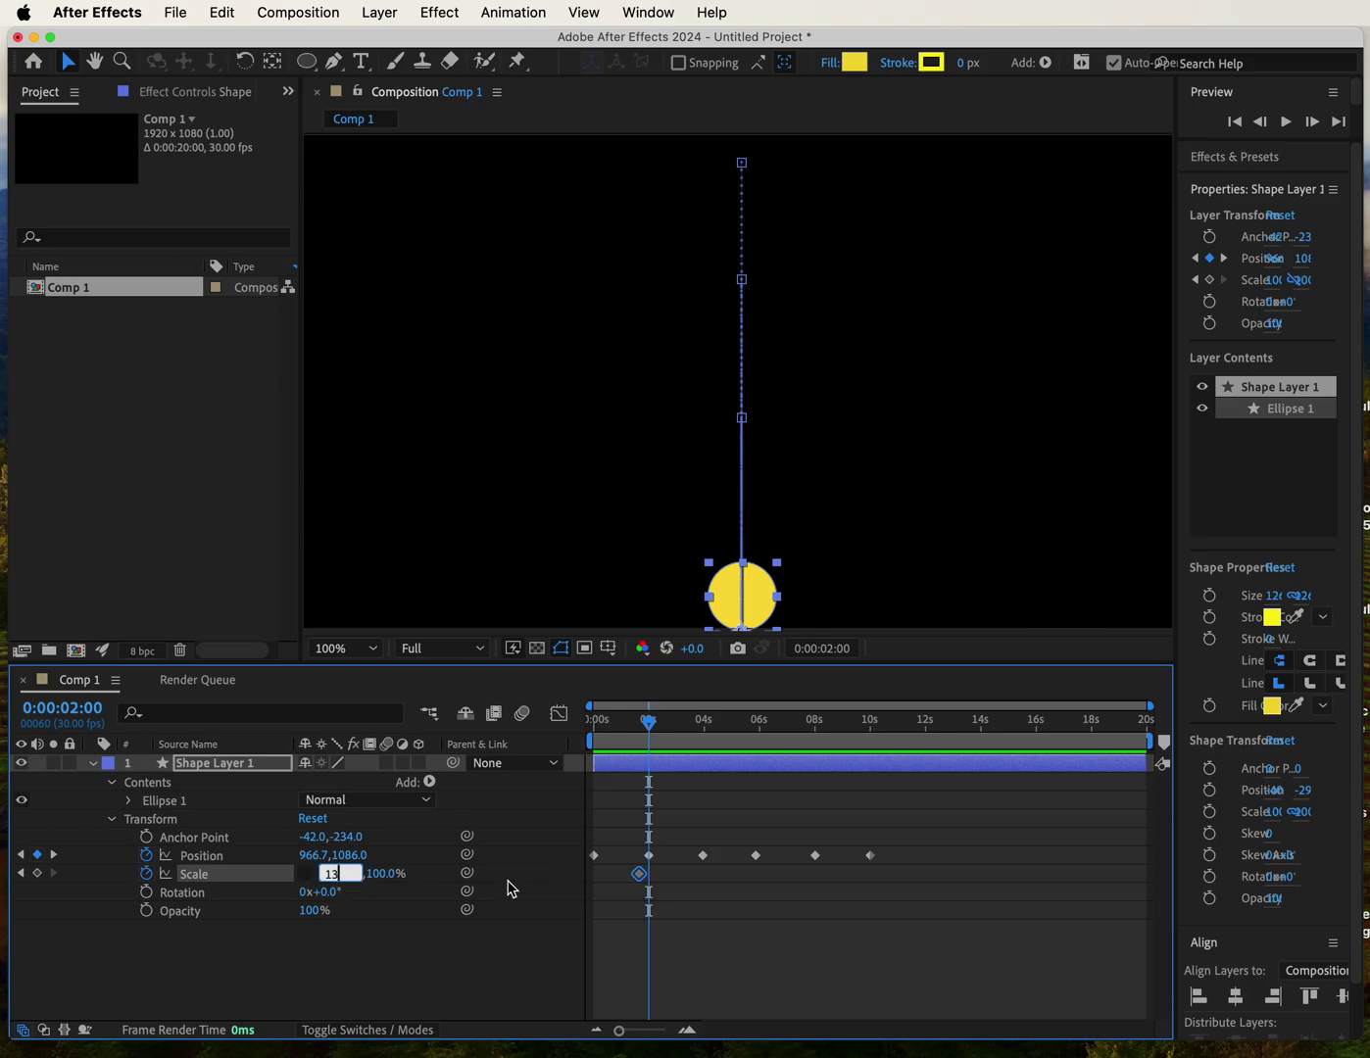
text(3)
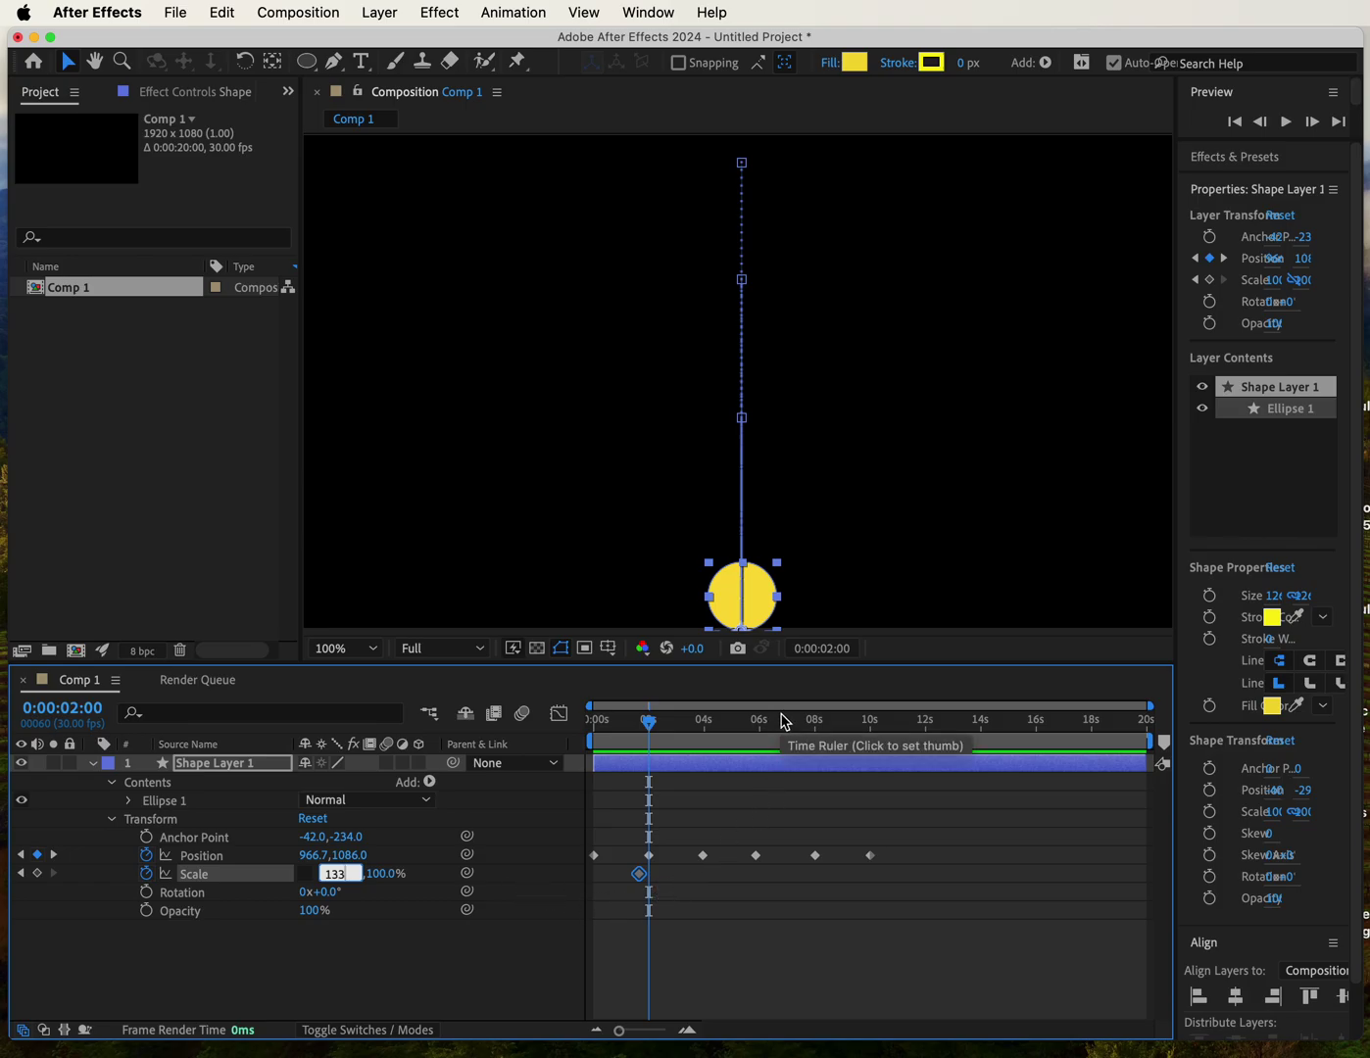
text(0)
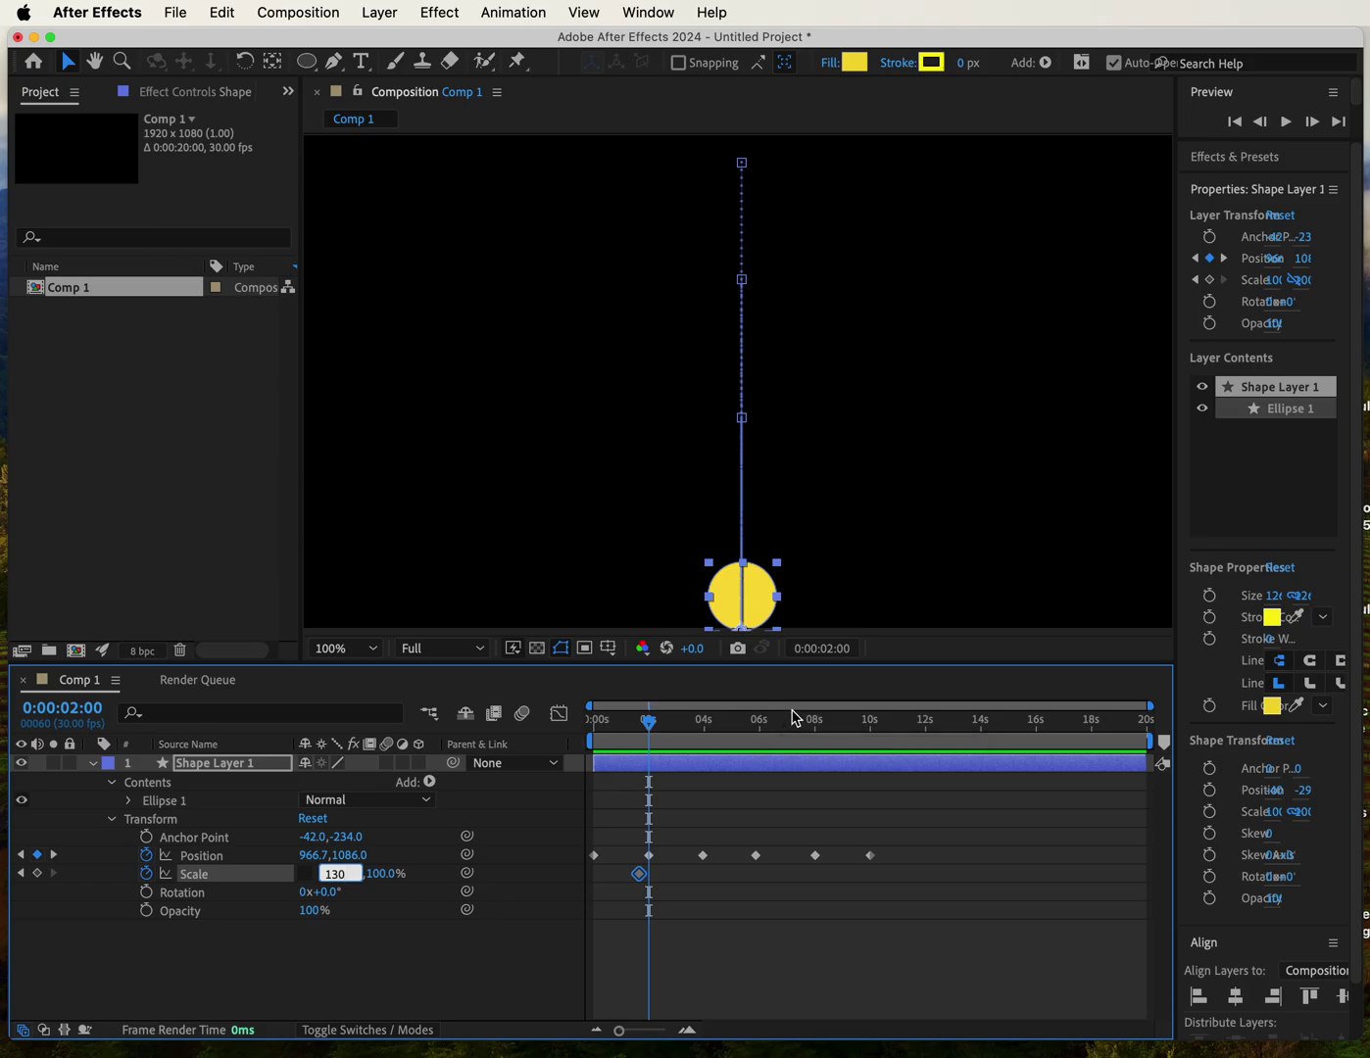
key(Return)
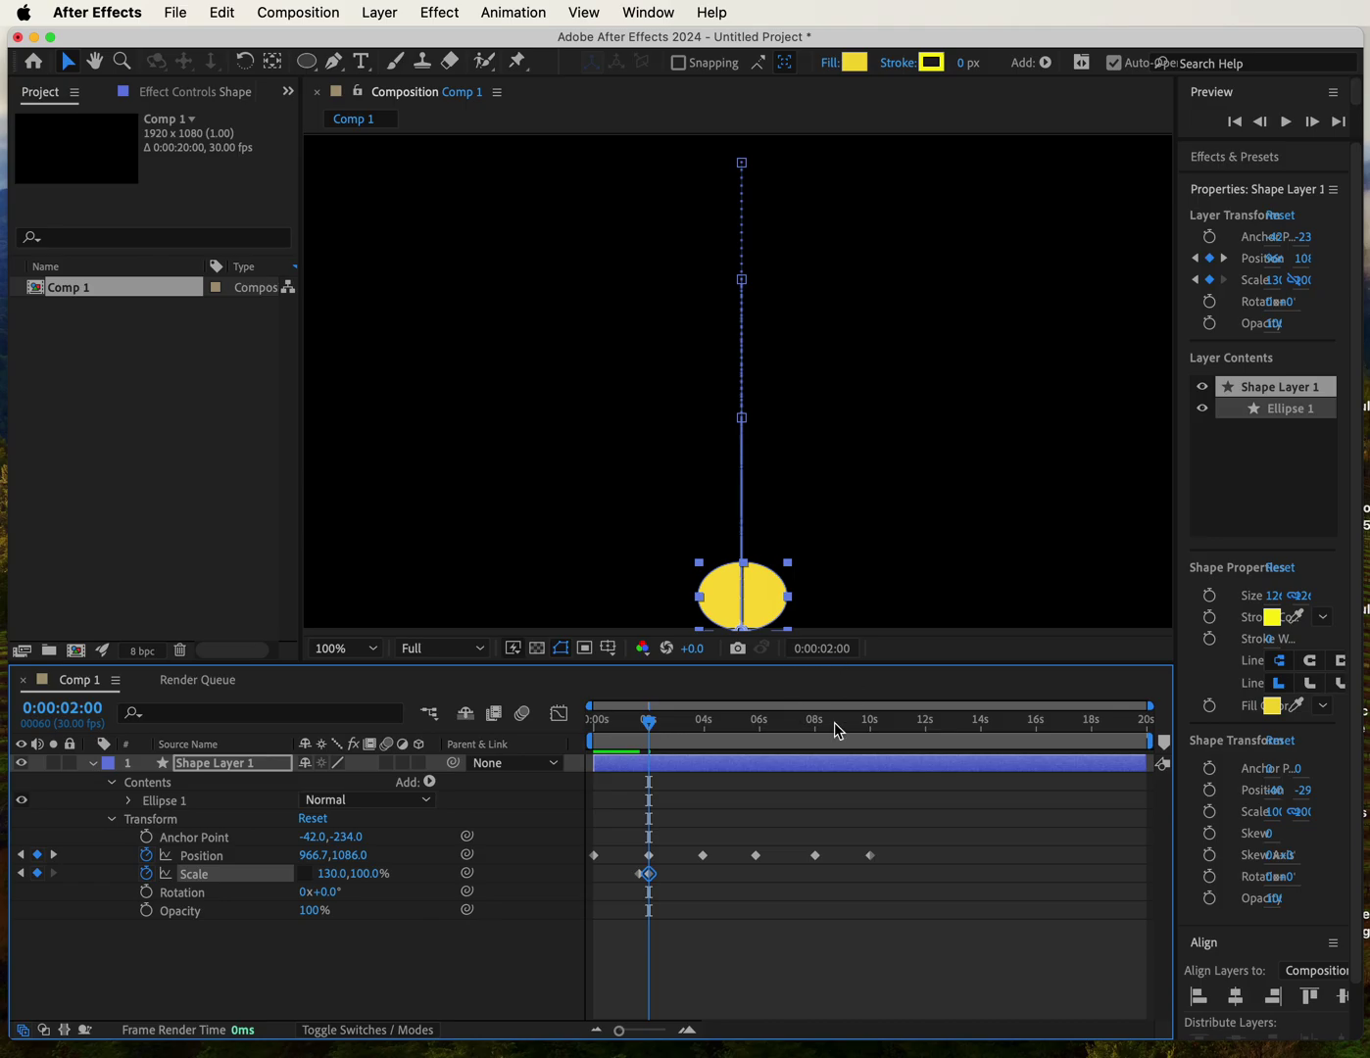
Step: At 0:00:02:16, keyframe the ball's horizontal Scale back to 100%
click(652, 727)
drag(652, 727, 665, 730)
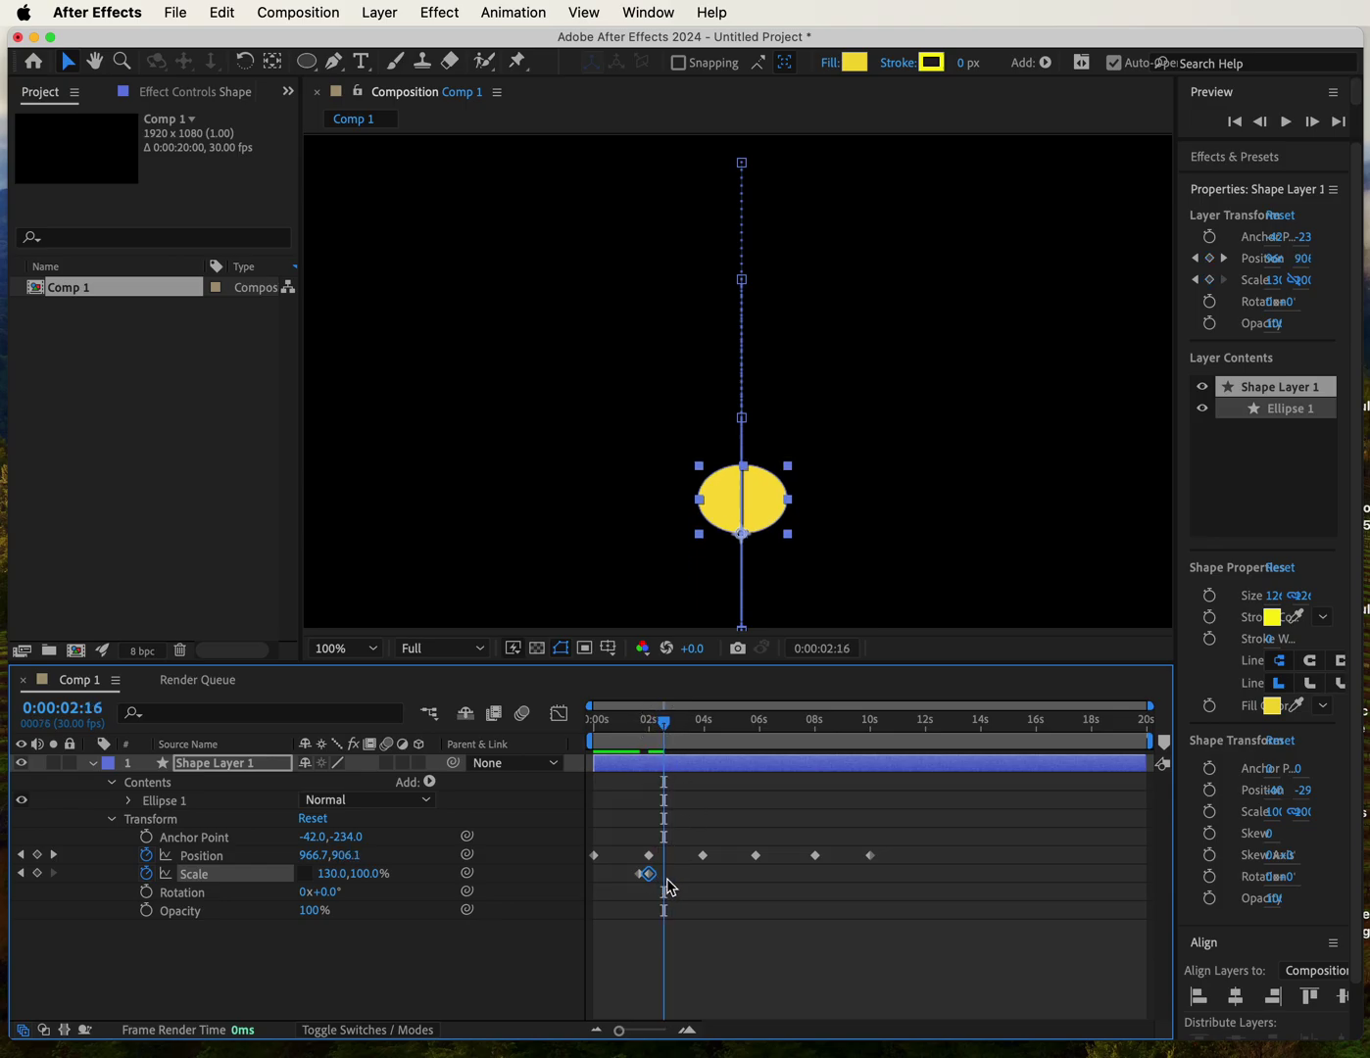
click(329, 873)
text(100)
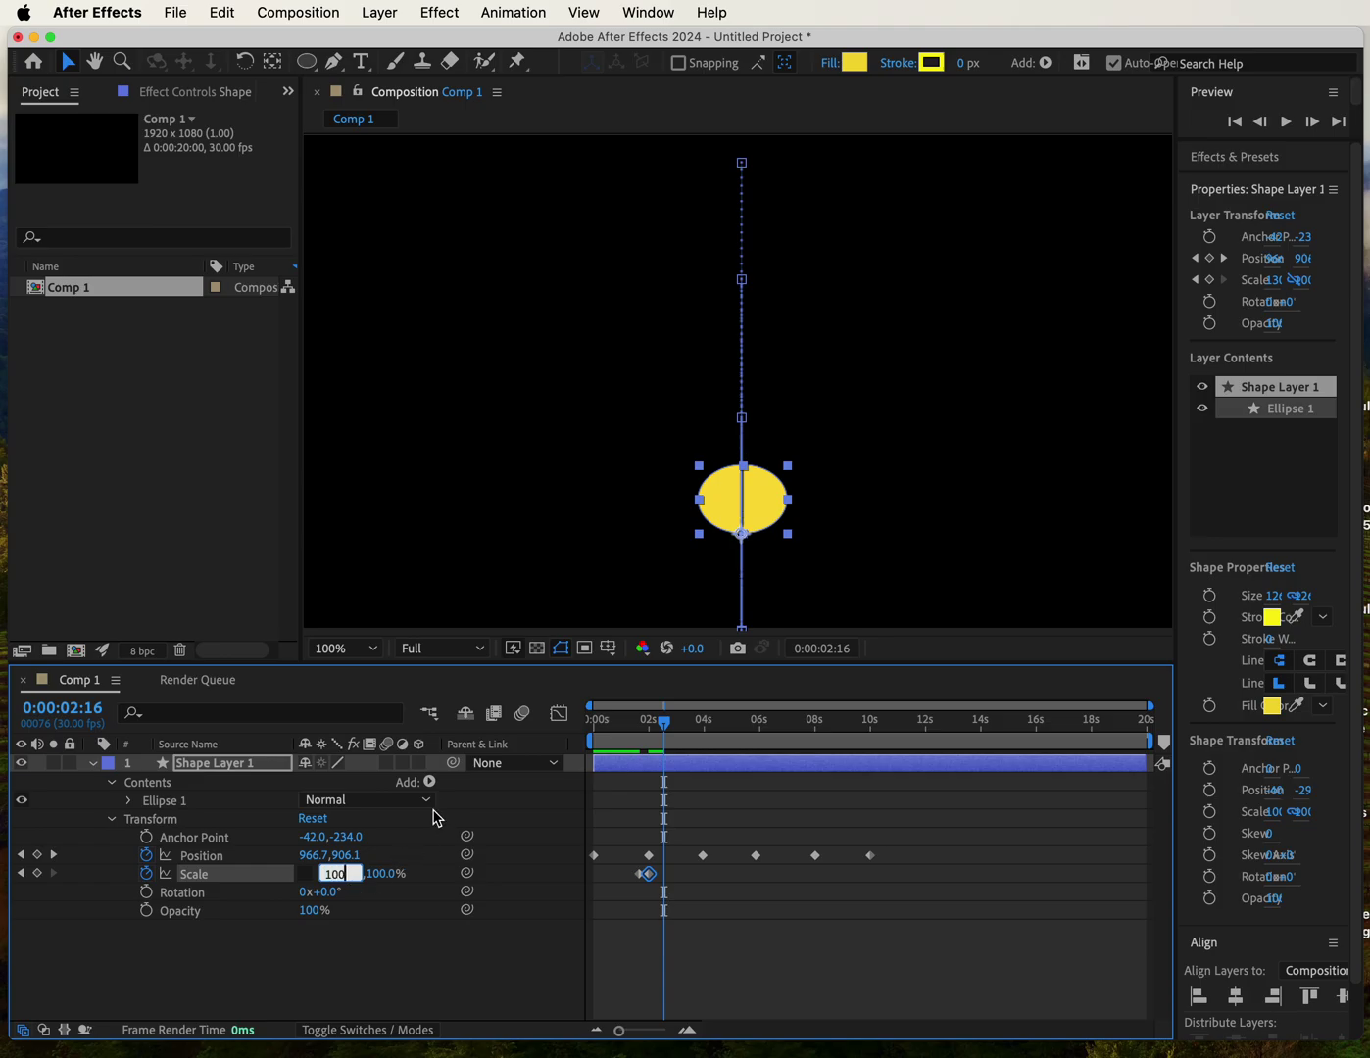
key(Return)
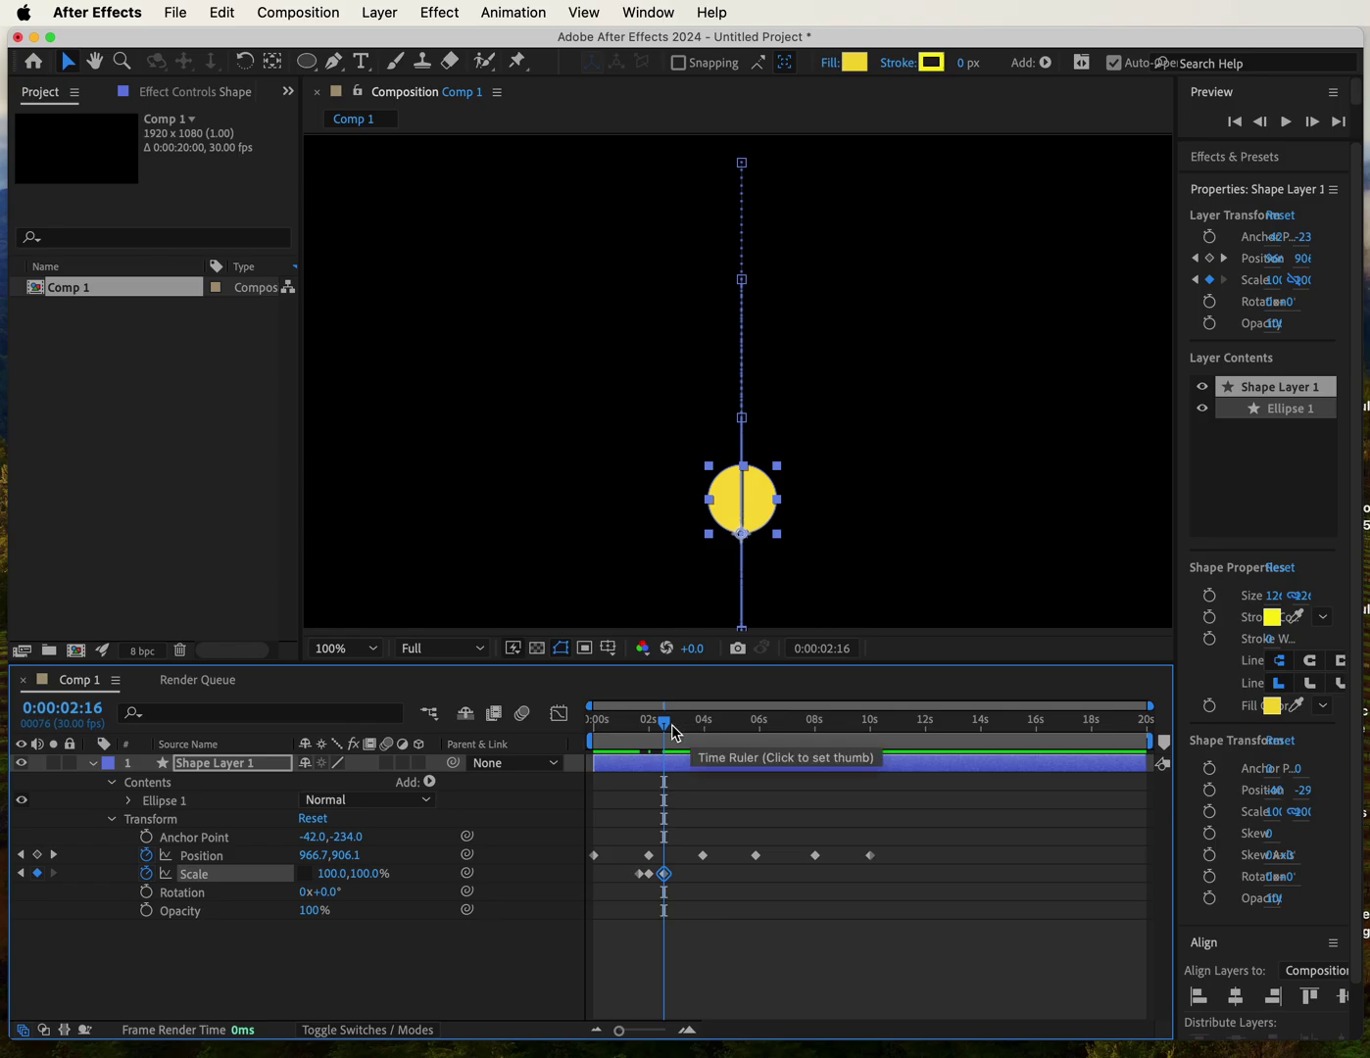
Step: Preview the first bounce's squash from the first frame and return the playhead to the start
drag(663, 723, 585, 711)
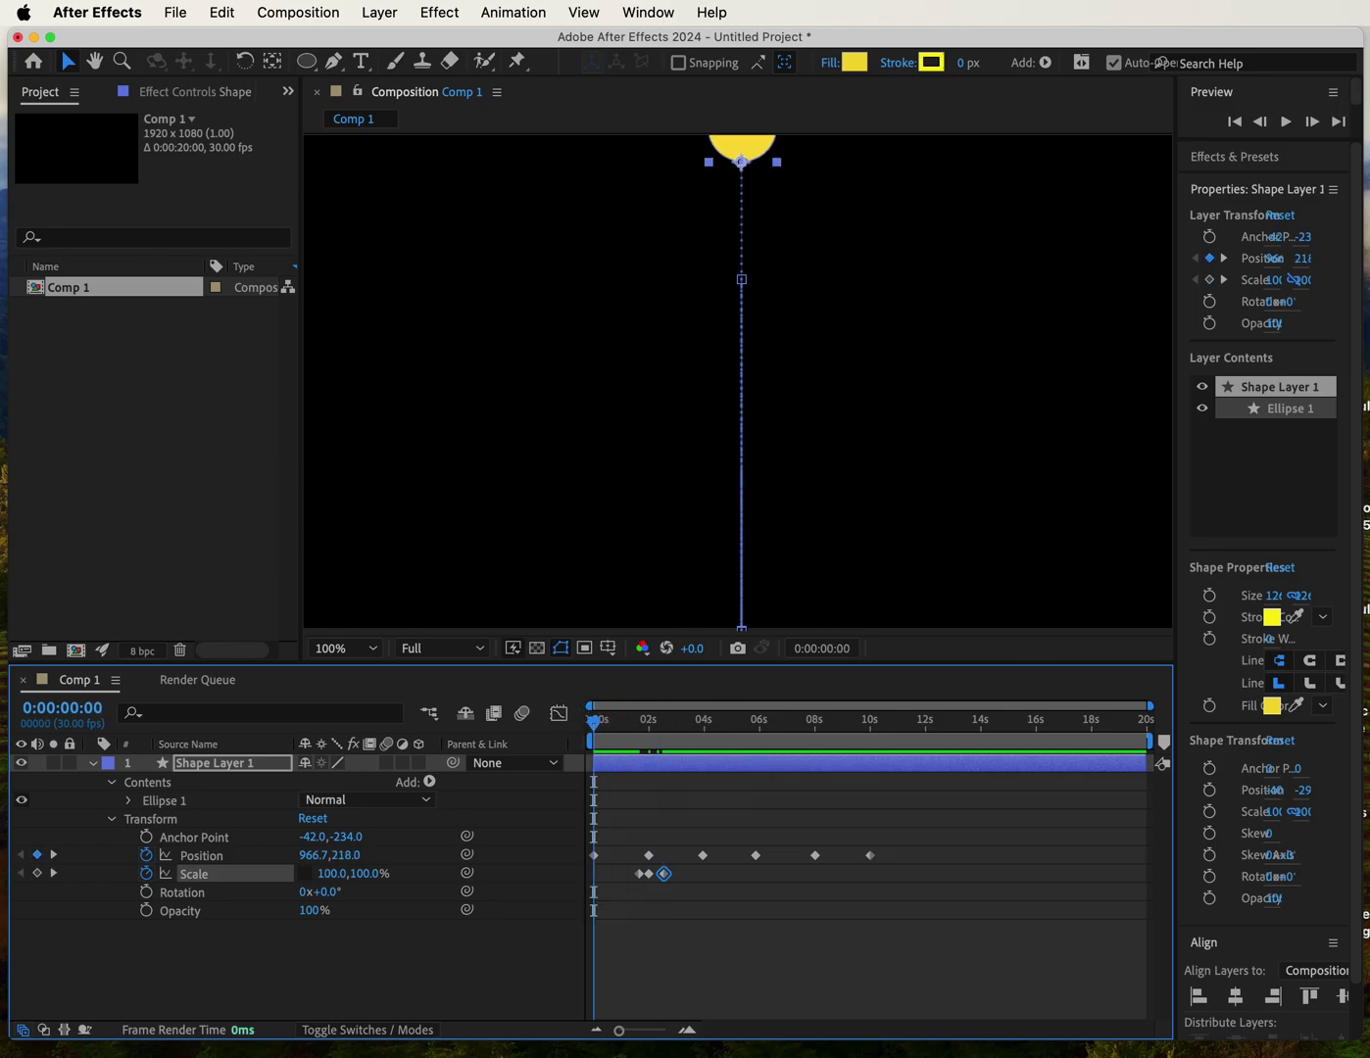
key(space)
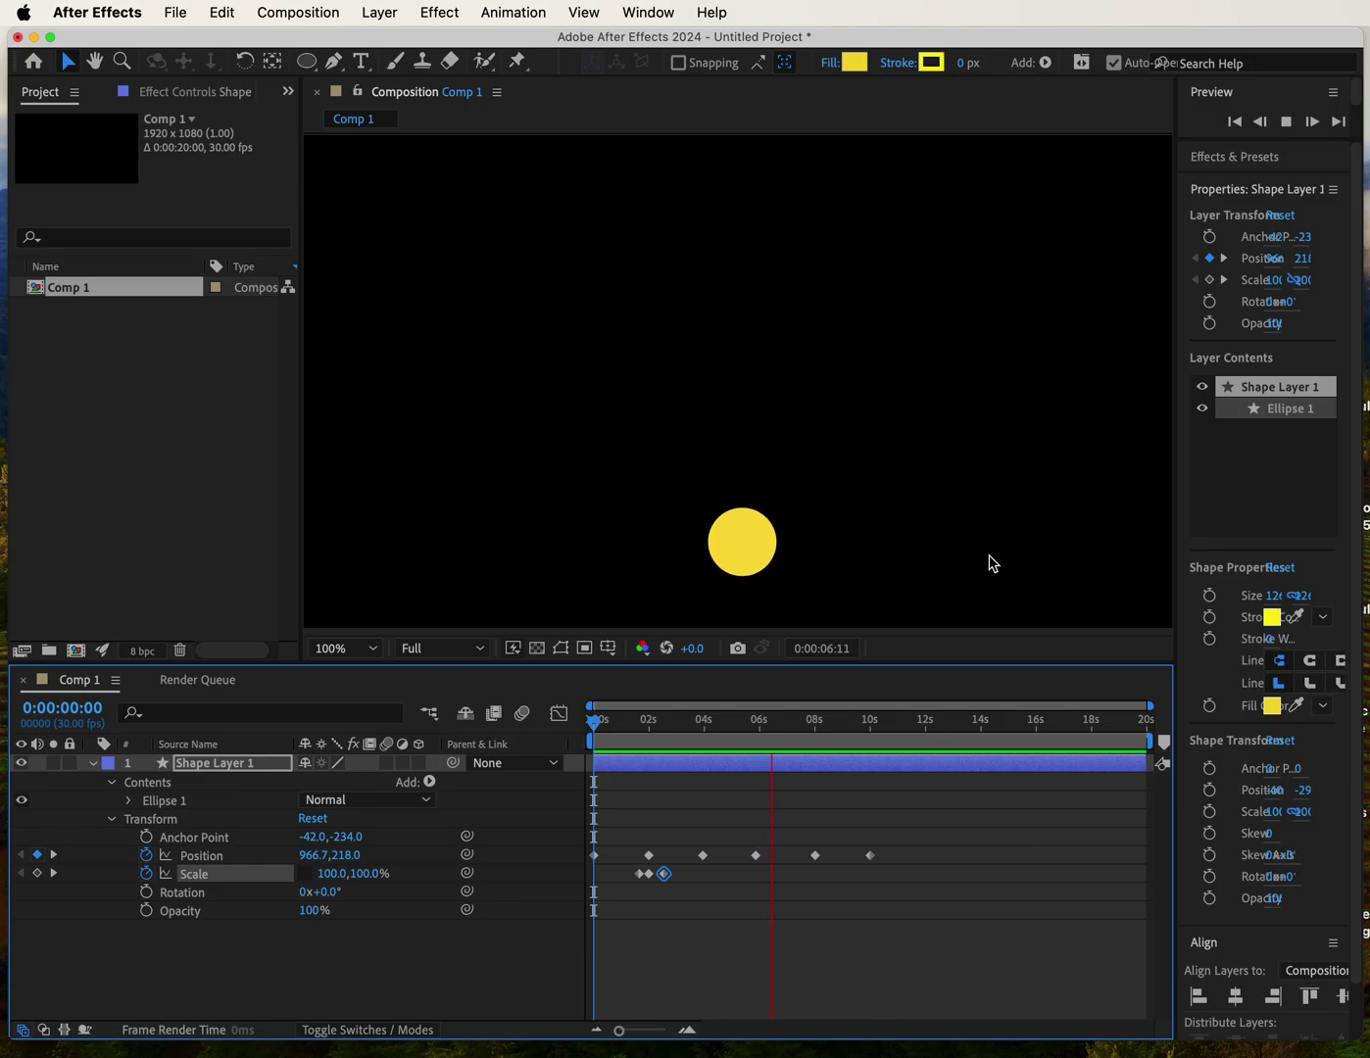
key(space)
drag(791, 725, 544, 725)
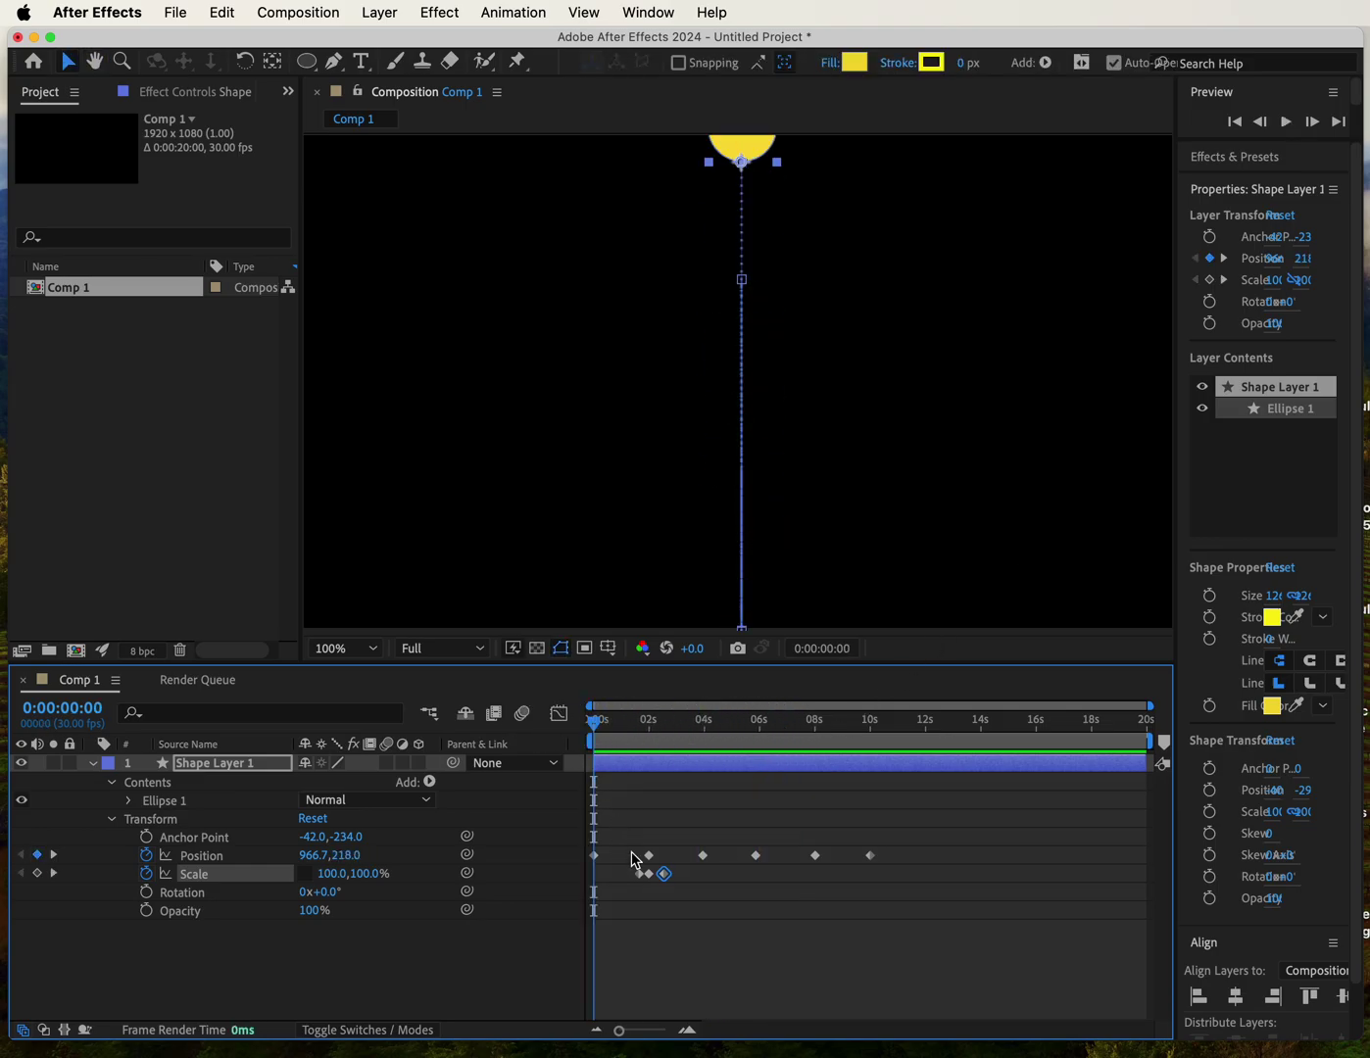
Step: Copy the three Scale keyframes around 2 seconds and paste them at 0:00:05:15 and 0:00:09:18 for the other ground contacts
click(600, 725)
drag(600, 725, 744, 715)
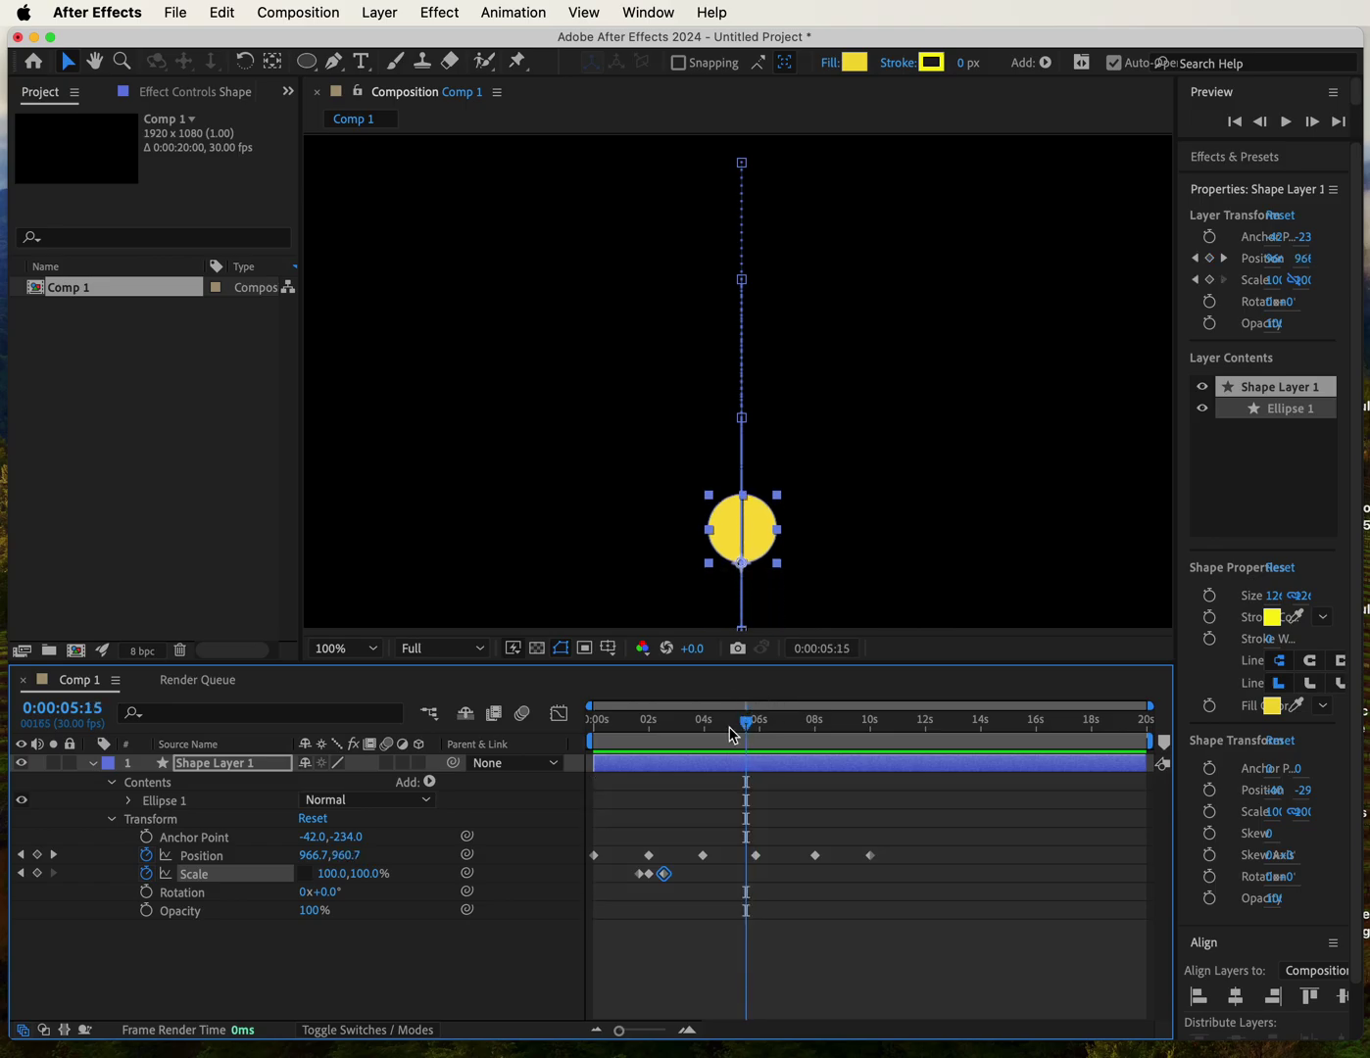
drag(610, 877, 683, 888)
key(super+v)
drag(750, 733, 863, 727)
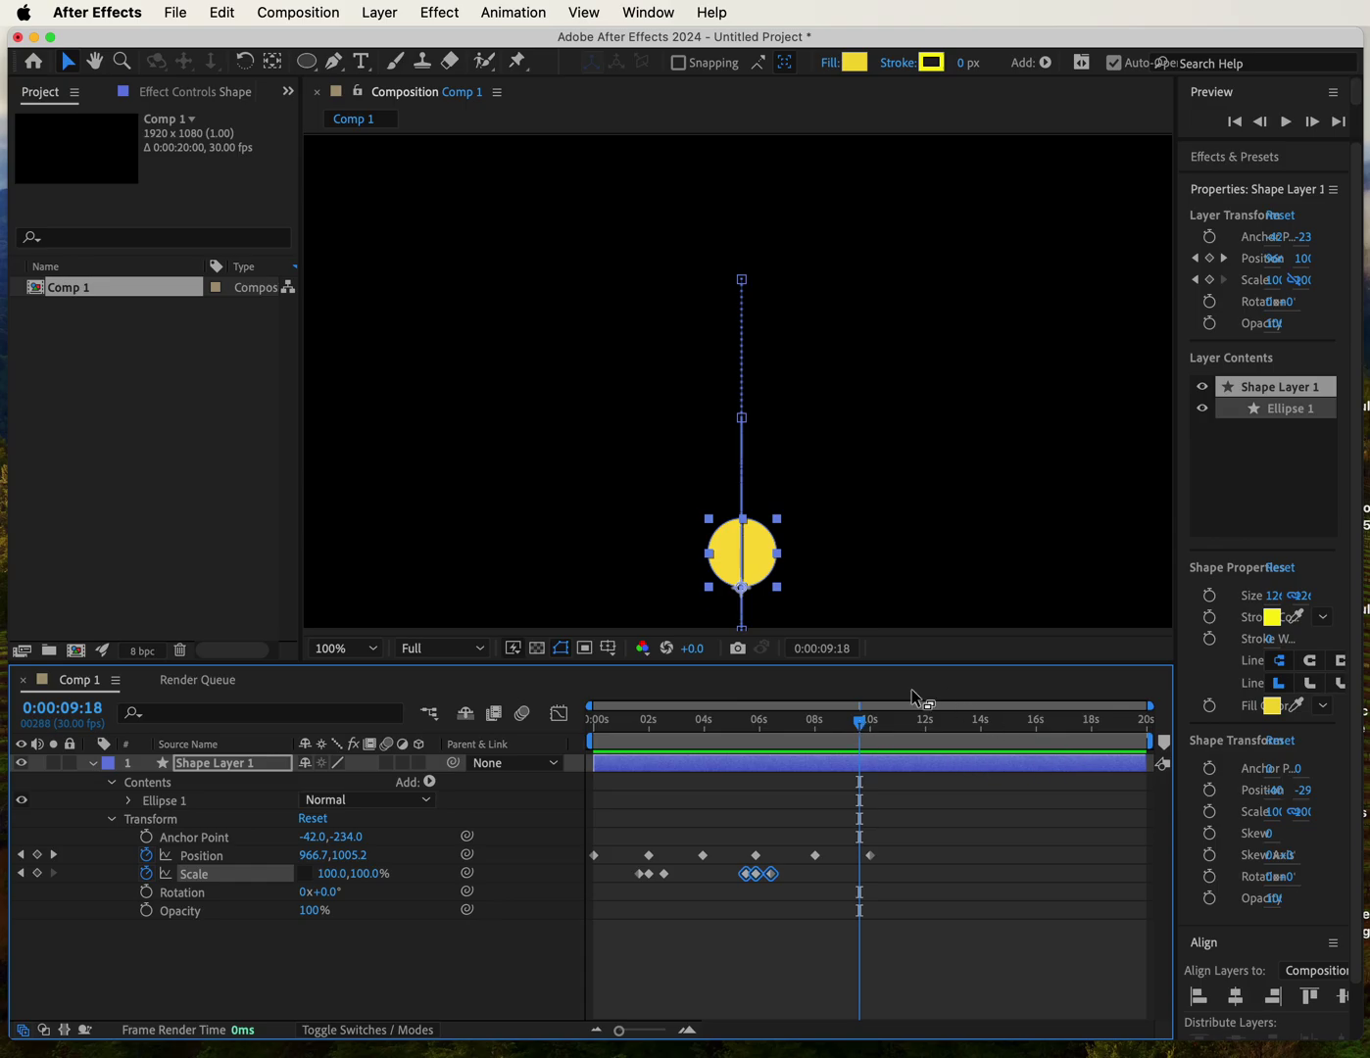
key(super+v)
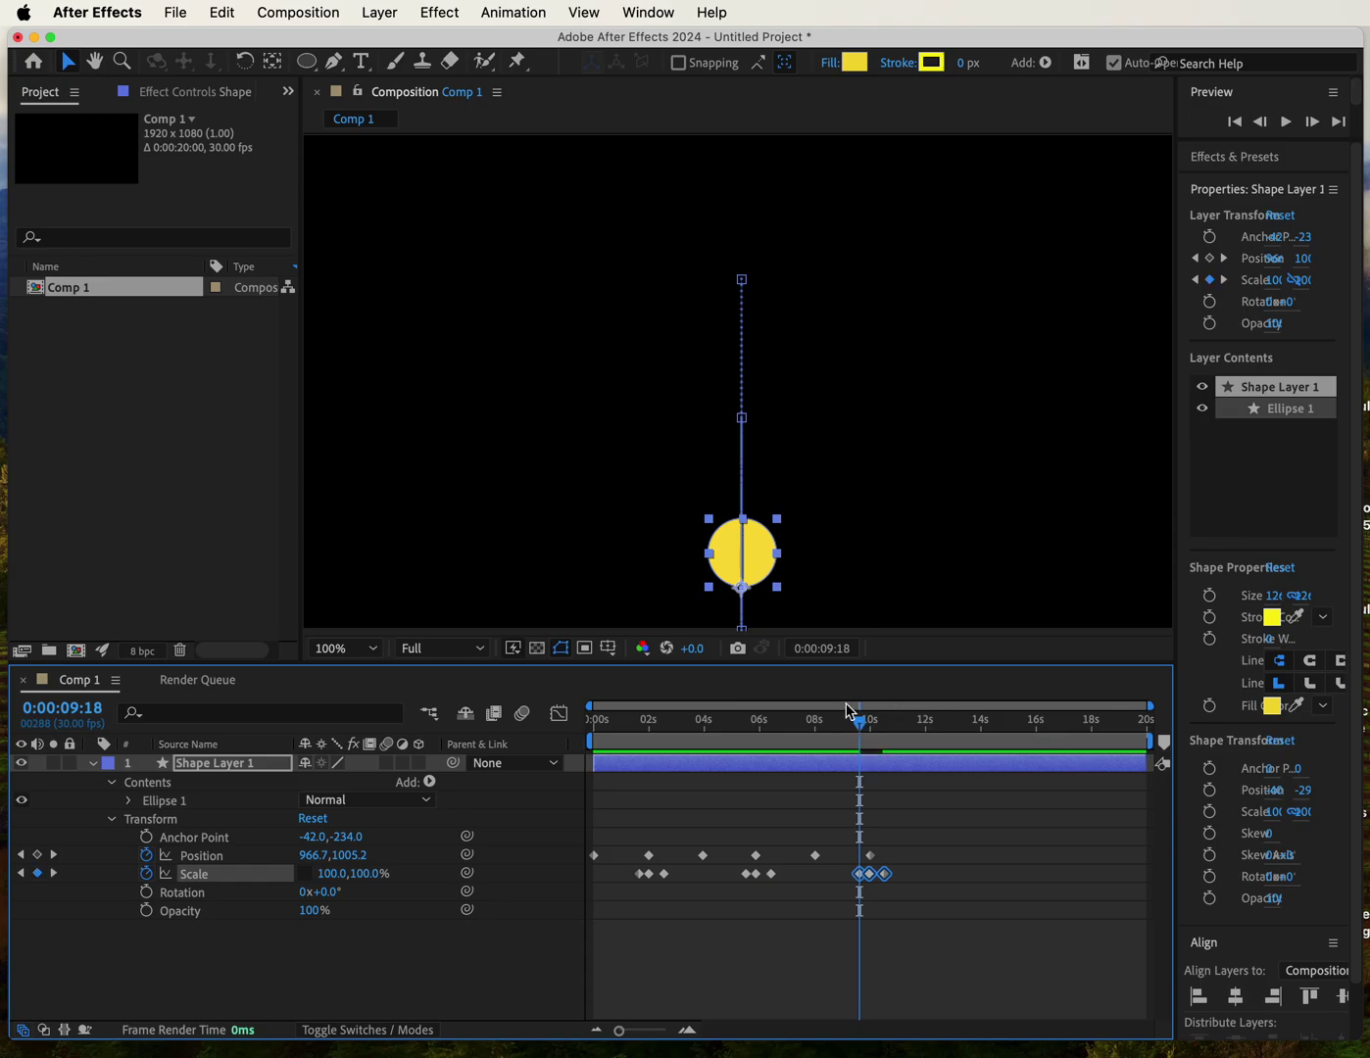
Step: Preview the animation with all three squashes from the first frame and return the playhead to the start
drag(863, 727, 545, 730)
key(space)
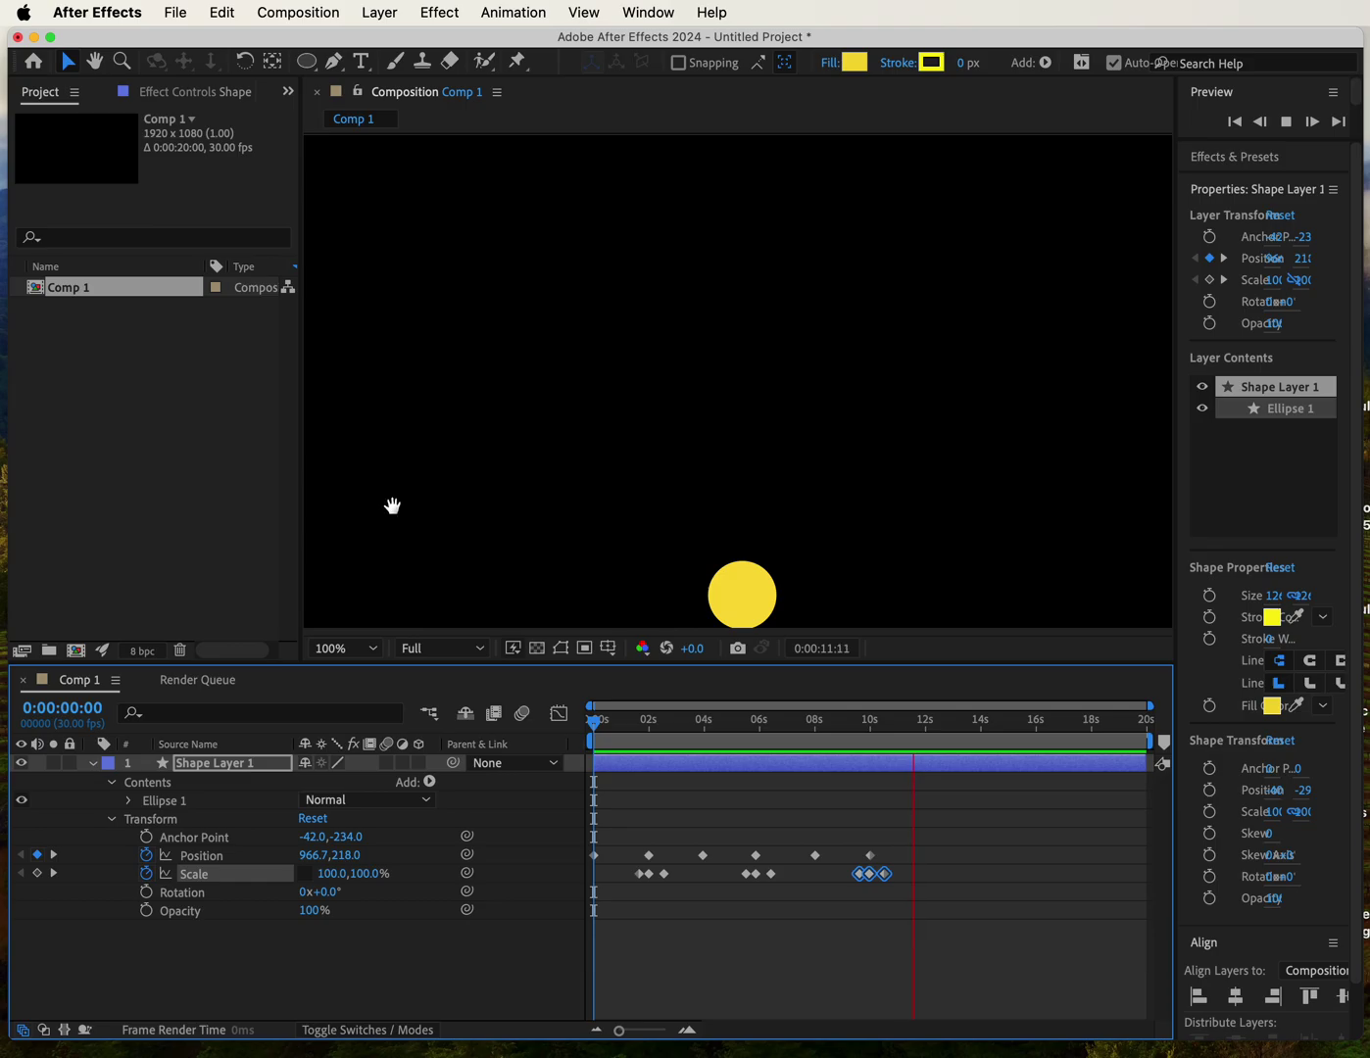
key(space)
drag(913, 733, 480, 688)
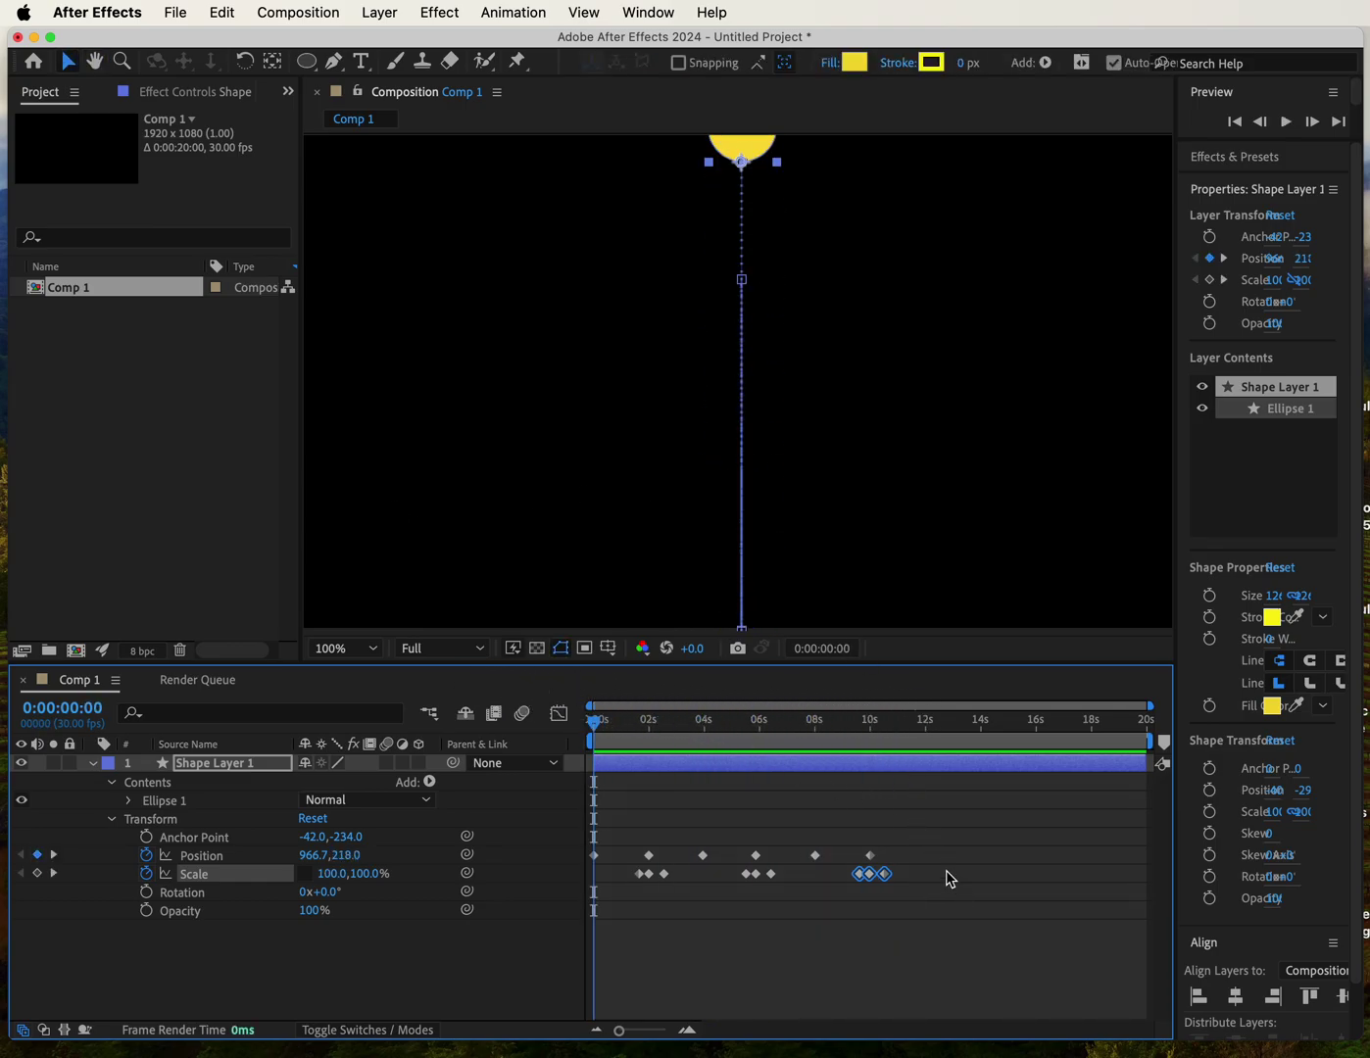
Step: Apply Easy Ease to all Position and Scale keyframes of the ball layer
drag(936, 862, 589, 880)
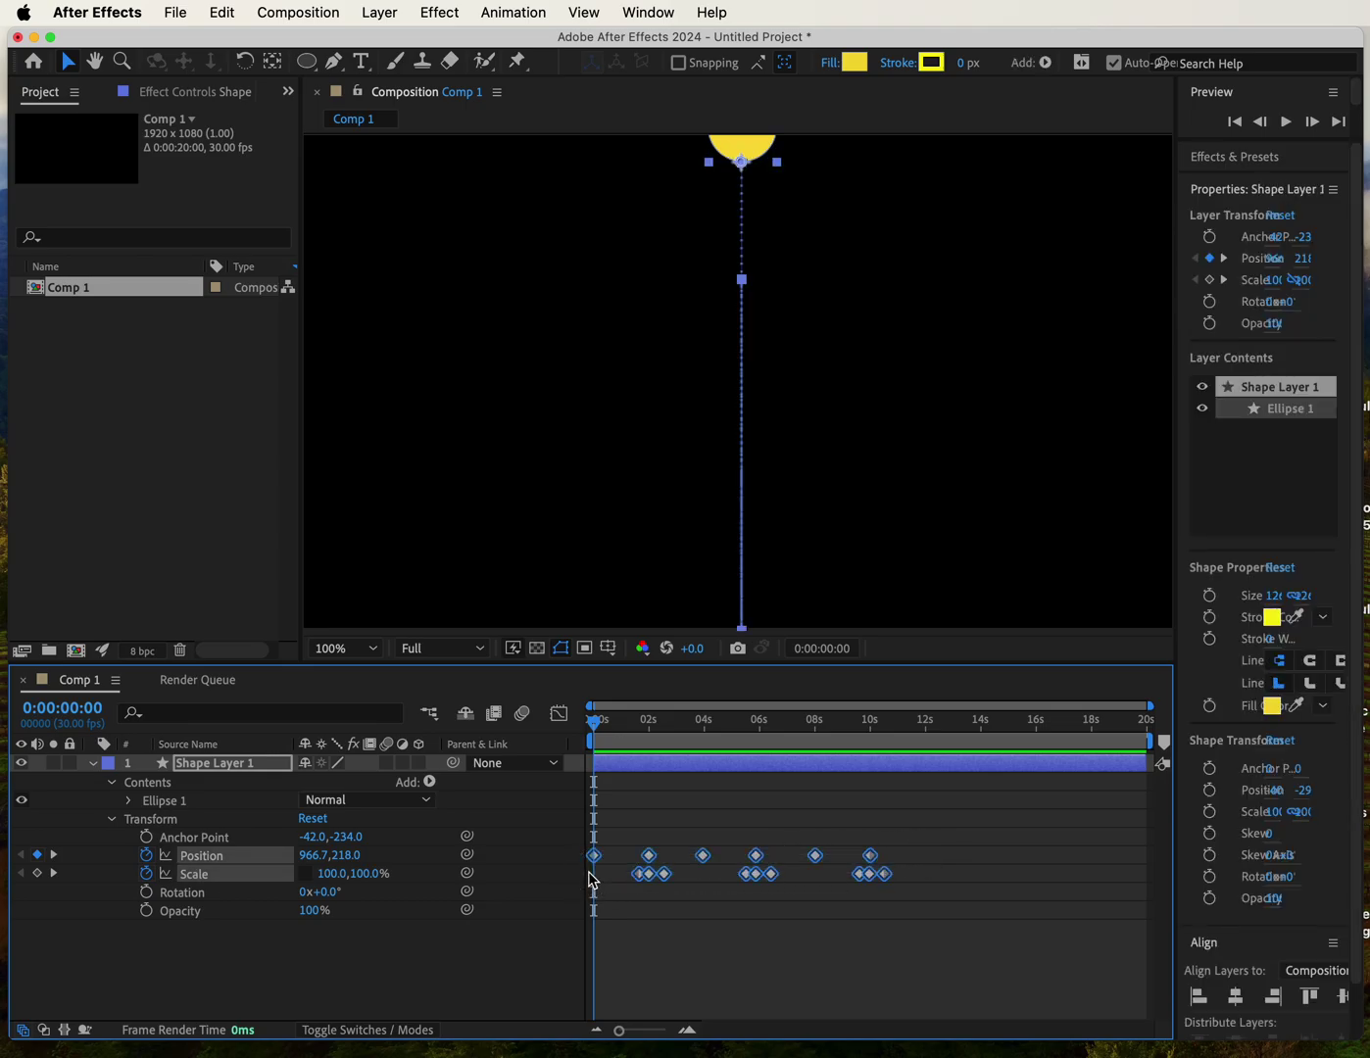
right_click(886, 877)
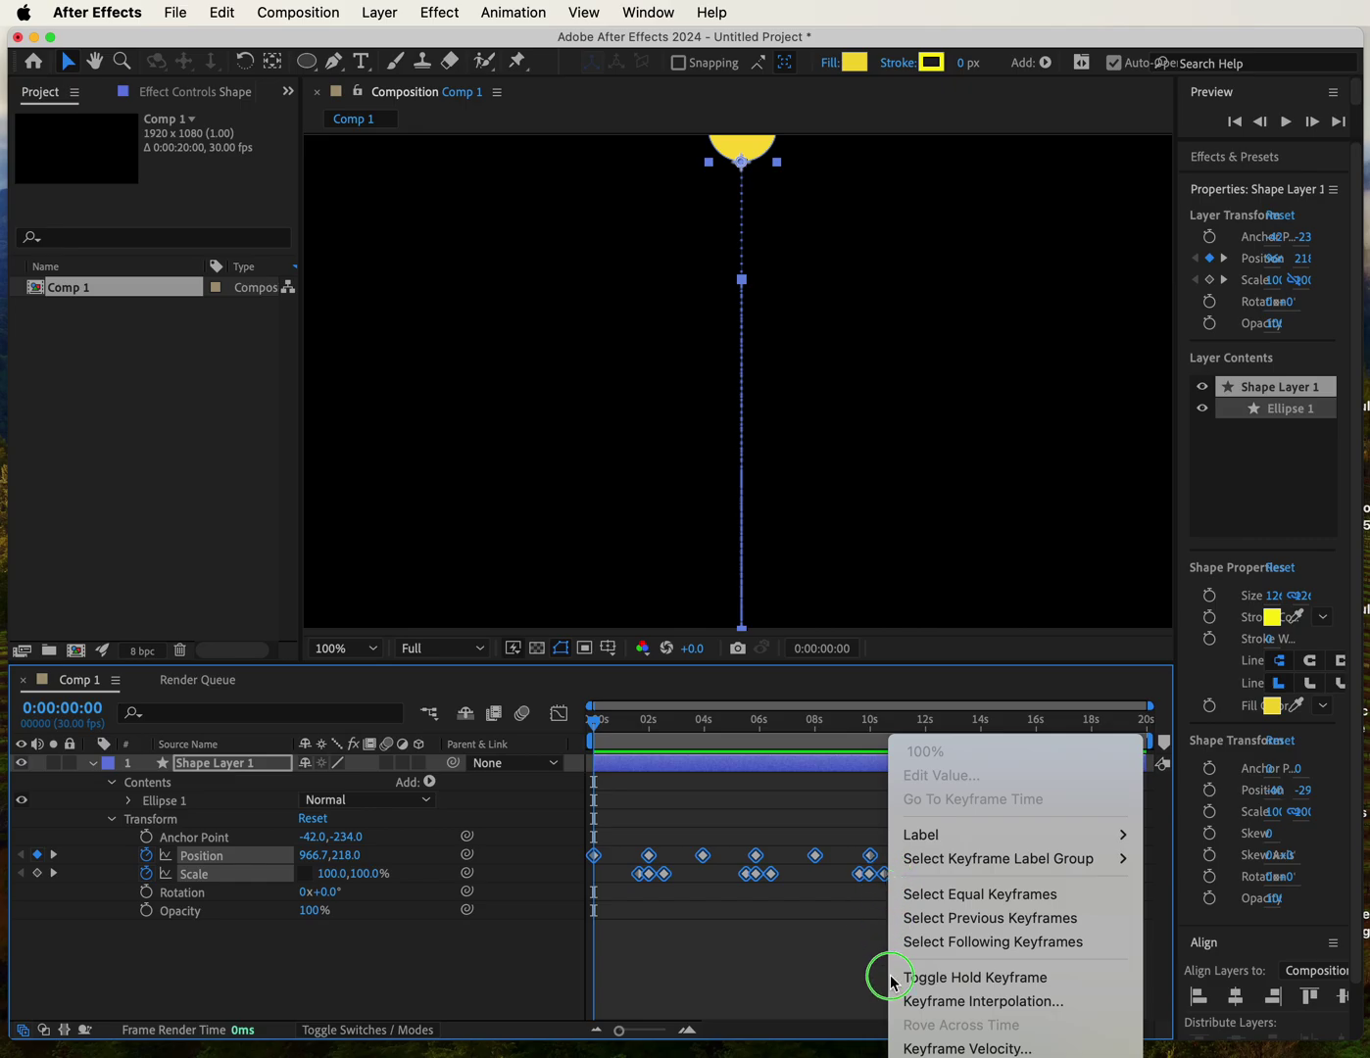
click(921, 1055)
mouse_move(922, 1057)
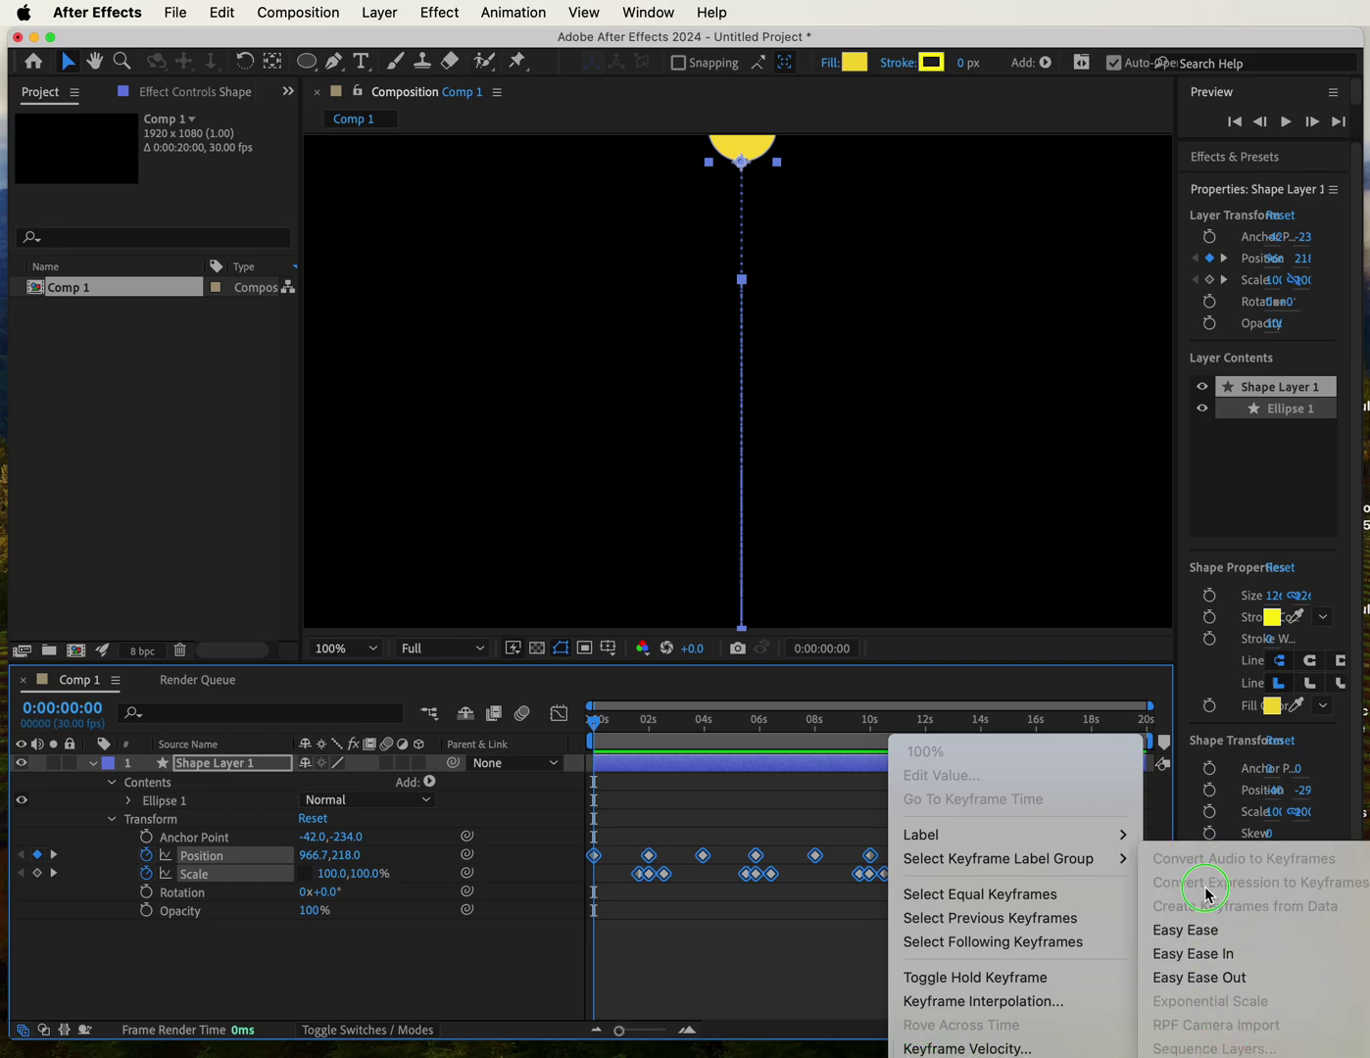
click(1206, 934)
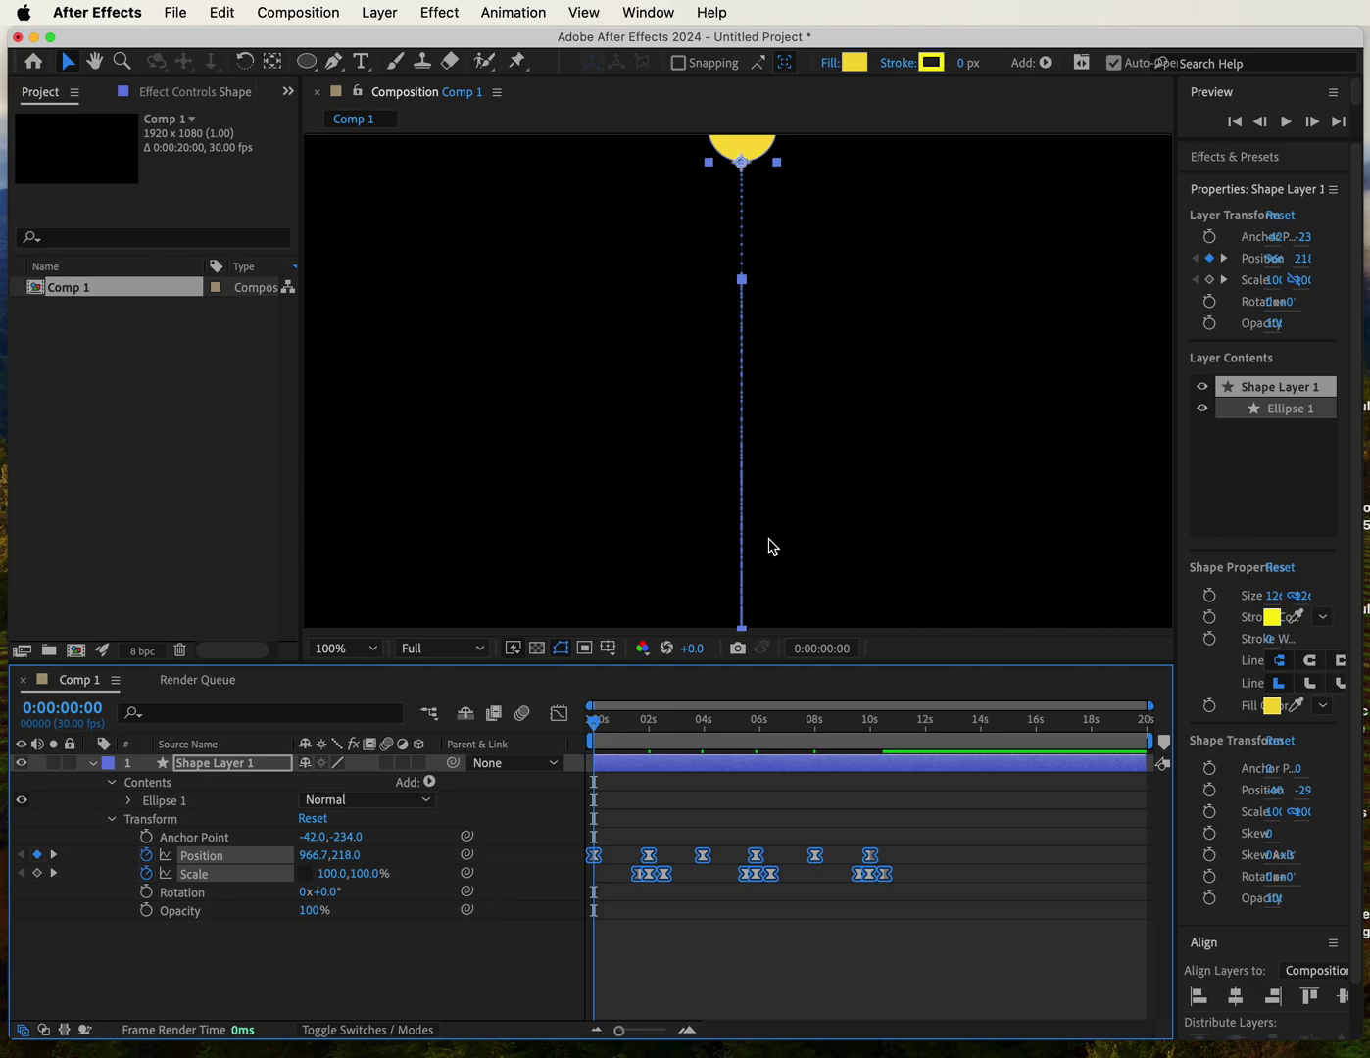
Step: Preview the eased bouncing animation and return the playhead to the first frame
key(space)
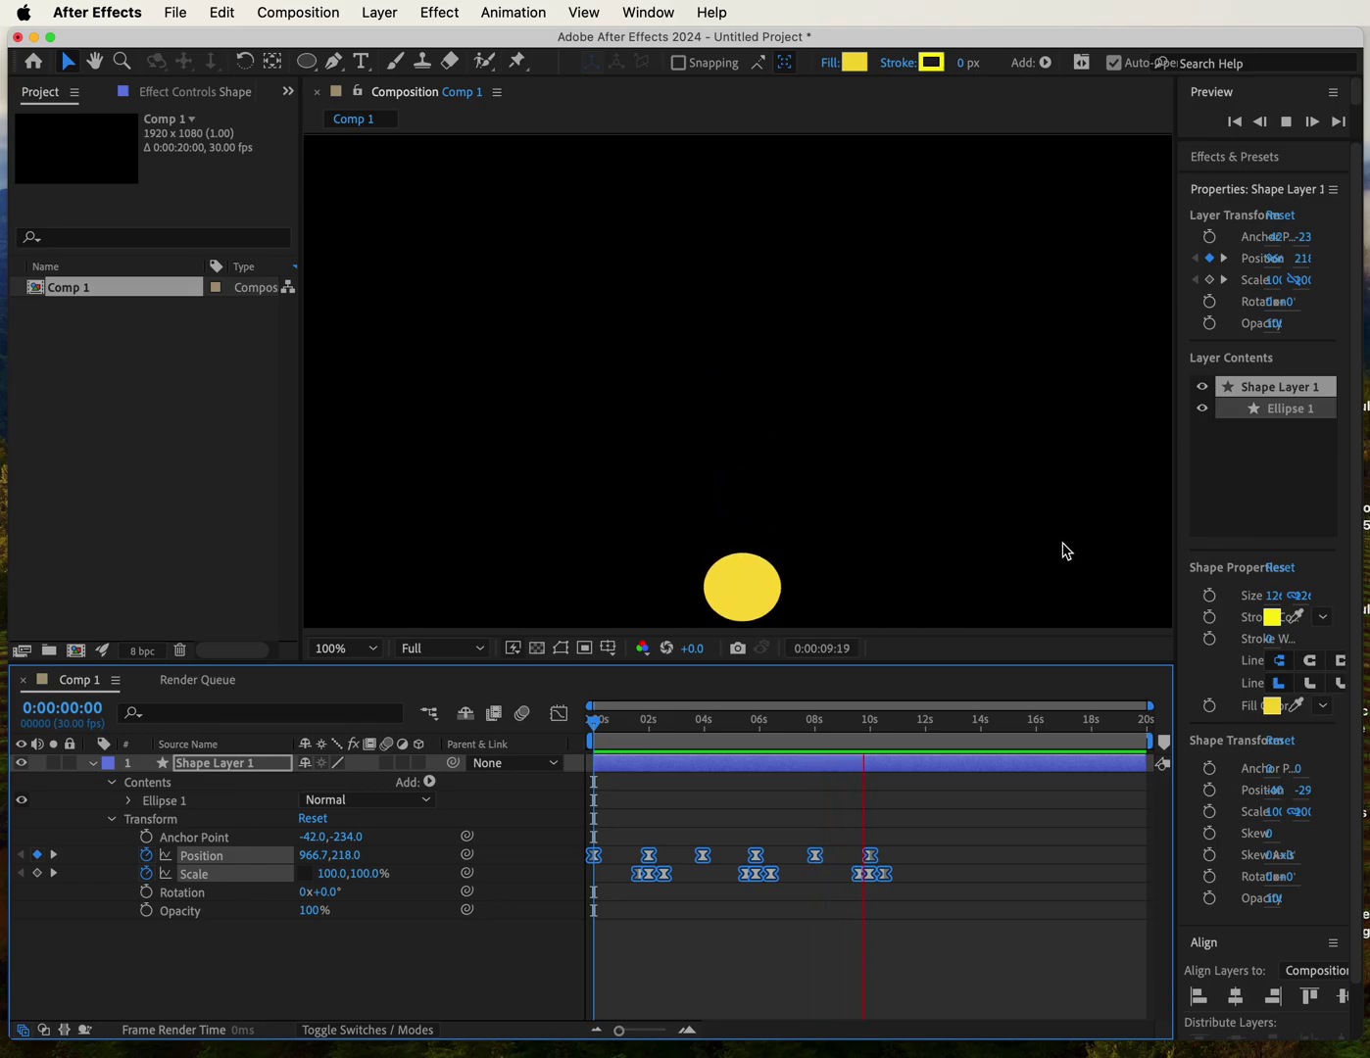
key(space)
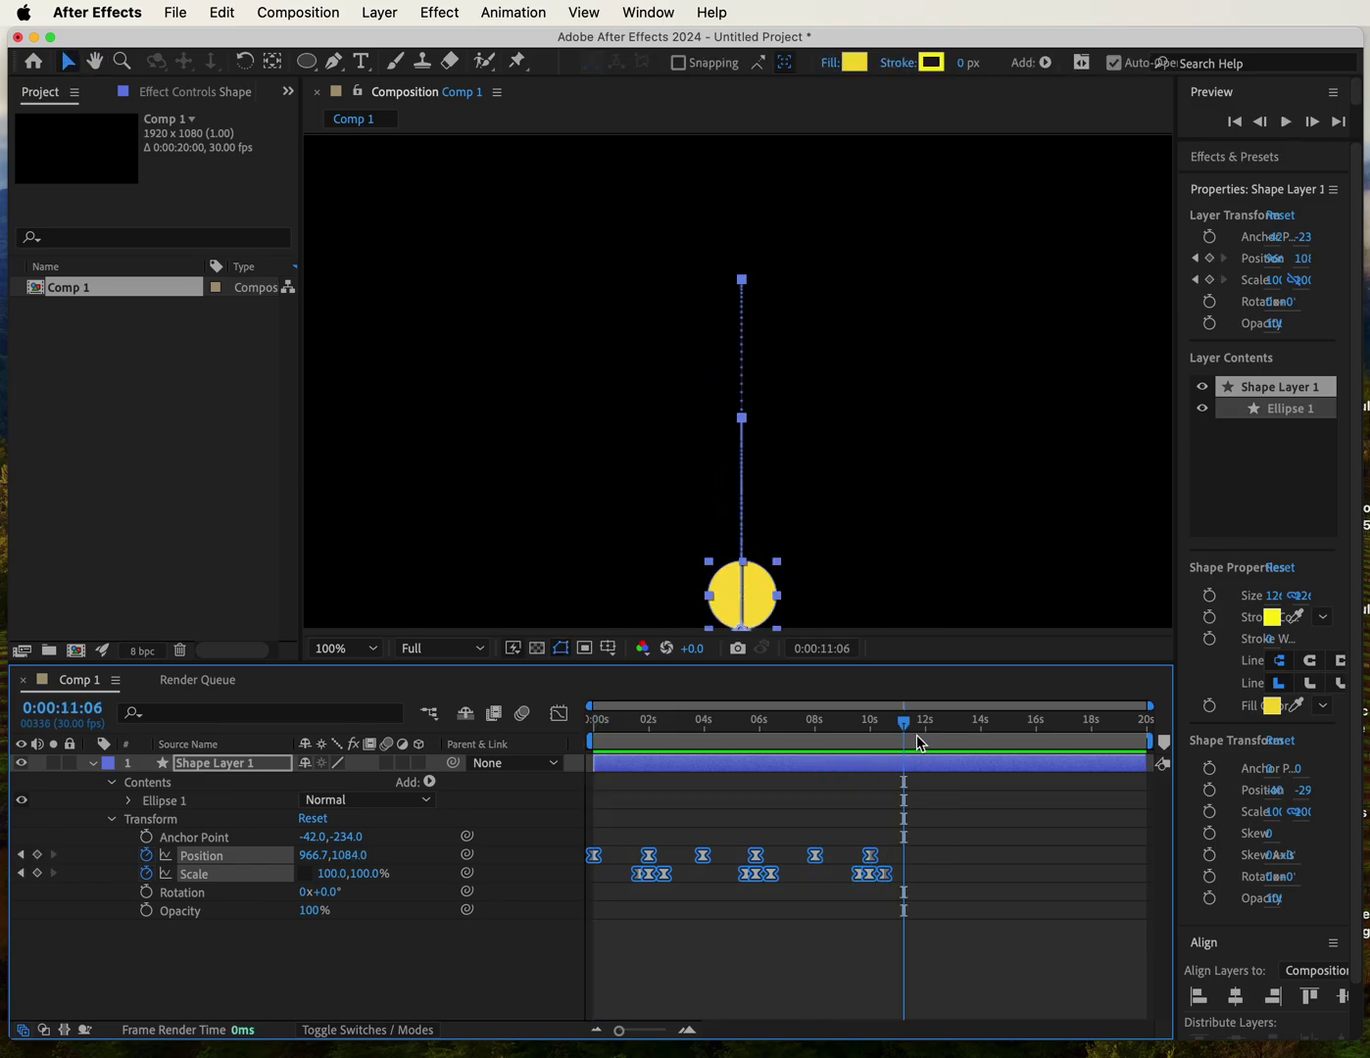
drag(903, 725, 509, 756)
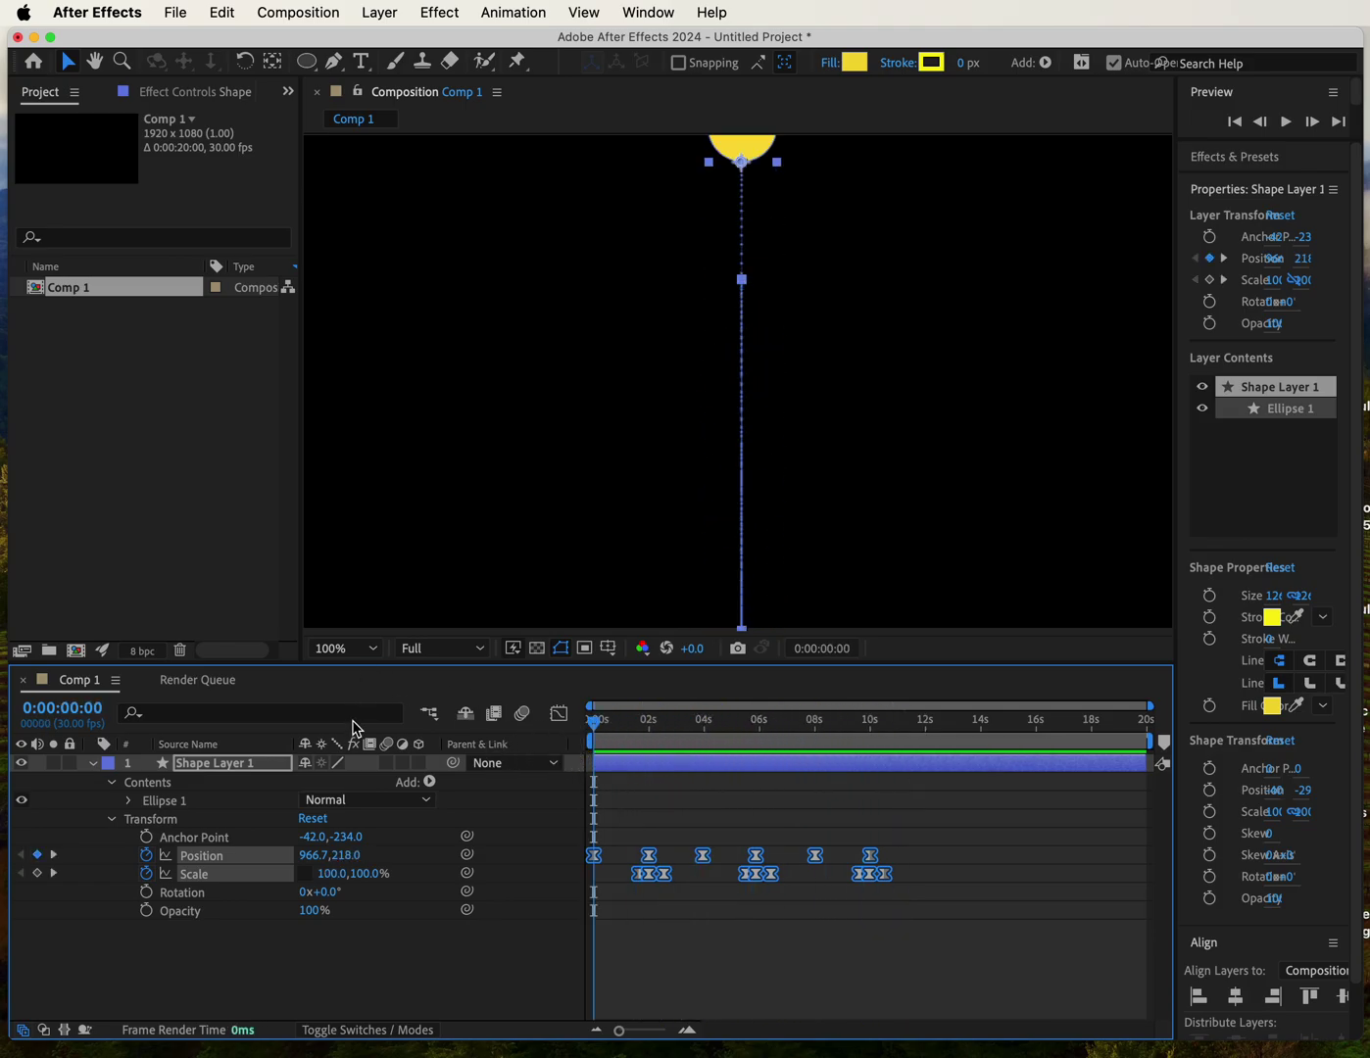
Step: In the Graph Editor, set the Position Y keyframes near 4 and 8 seconds to about 218 px, level with the starting keyframe
click(559, 716)
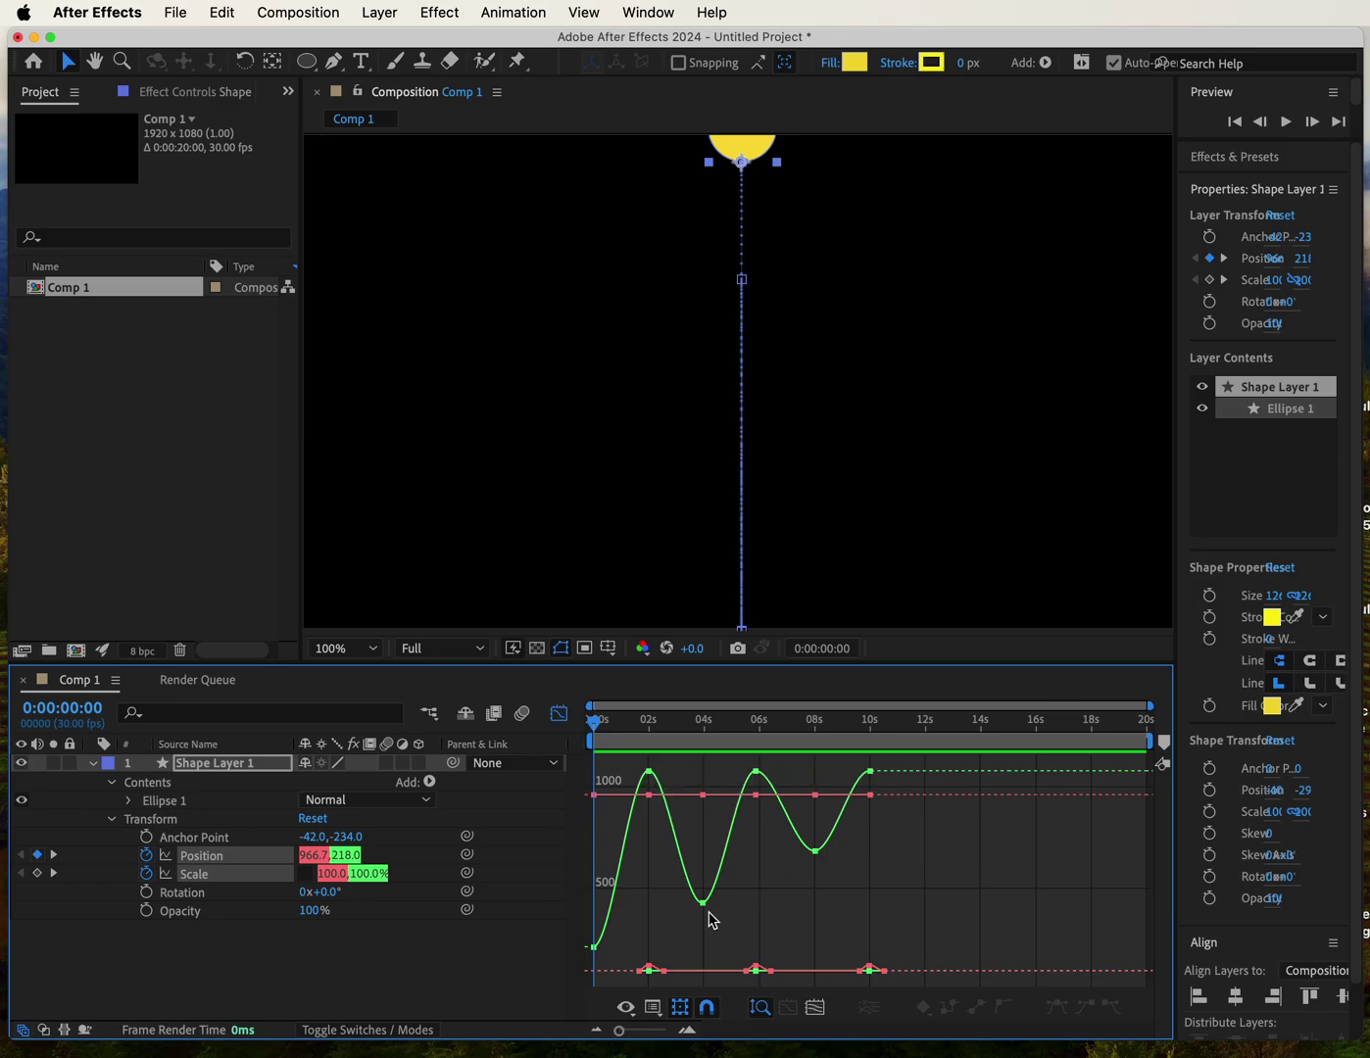
drag(702, 903, 701, 950)
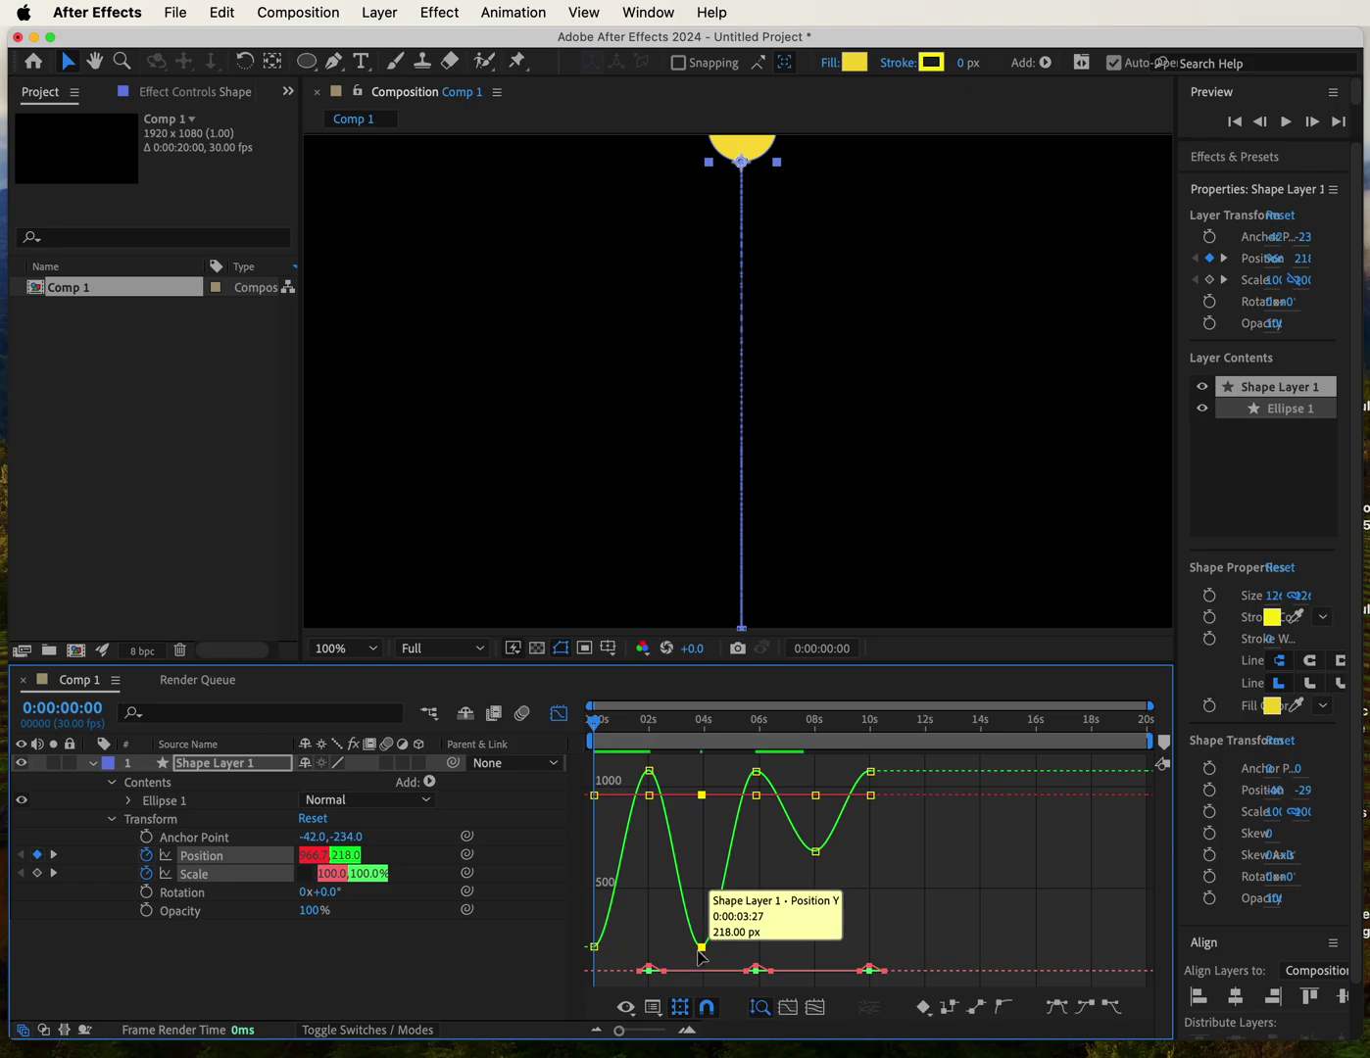
drag(816, 852, 818, 948)
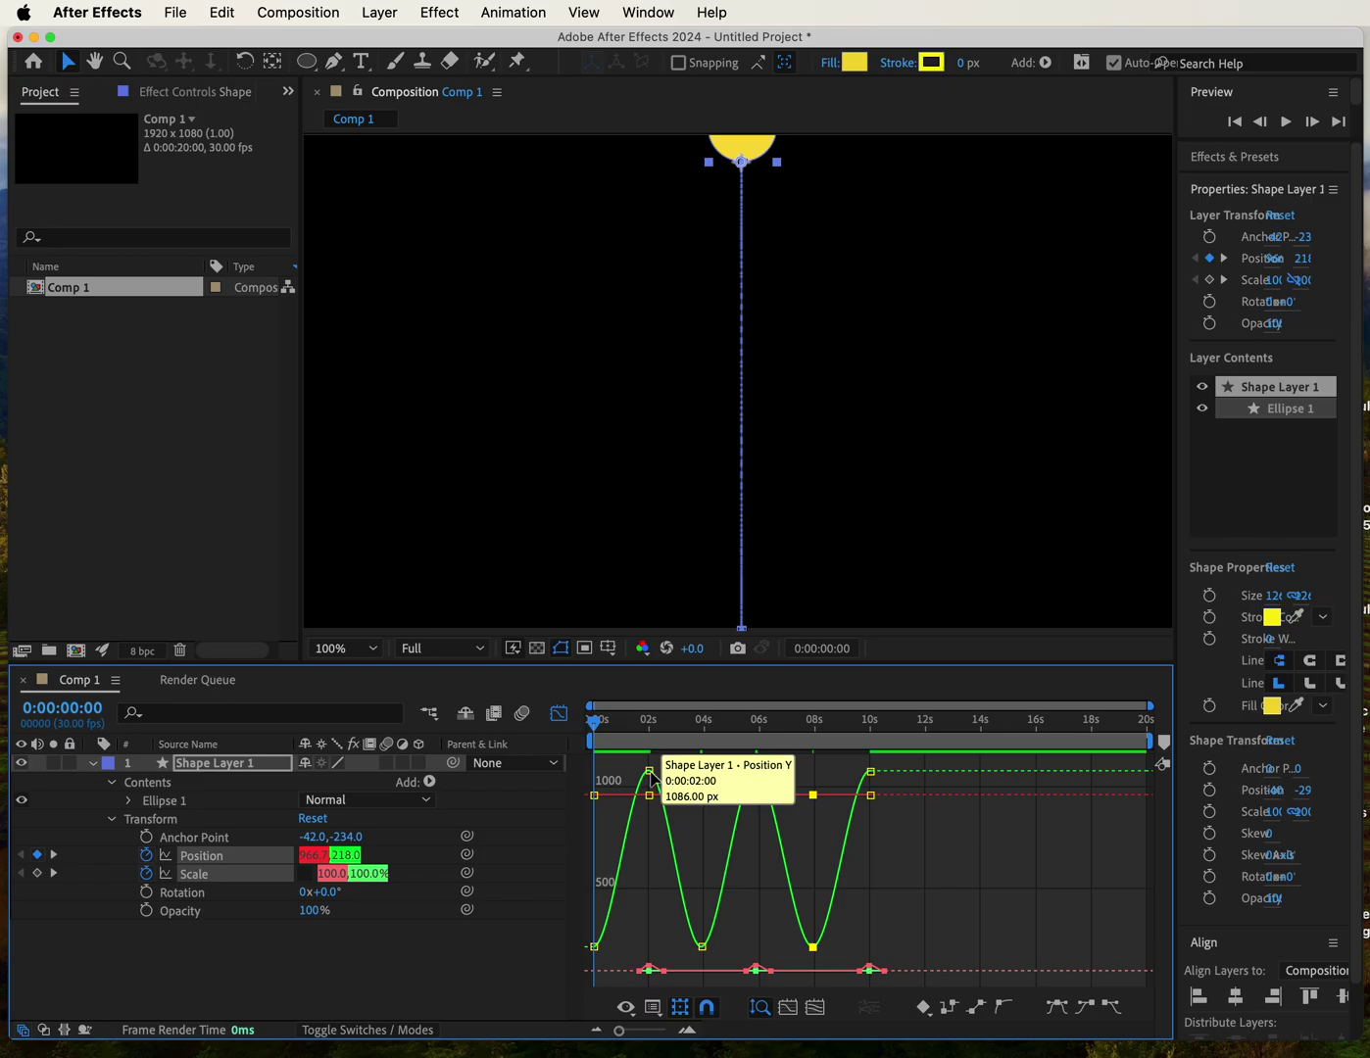
Step: Shift the first ground-contact Position keyframe in the graph from 2 seconds to about 1.2 seconds, keeping Y at about 1084 px
click(650, 773)
drag(651, 773, 639, 776)
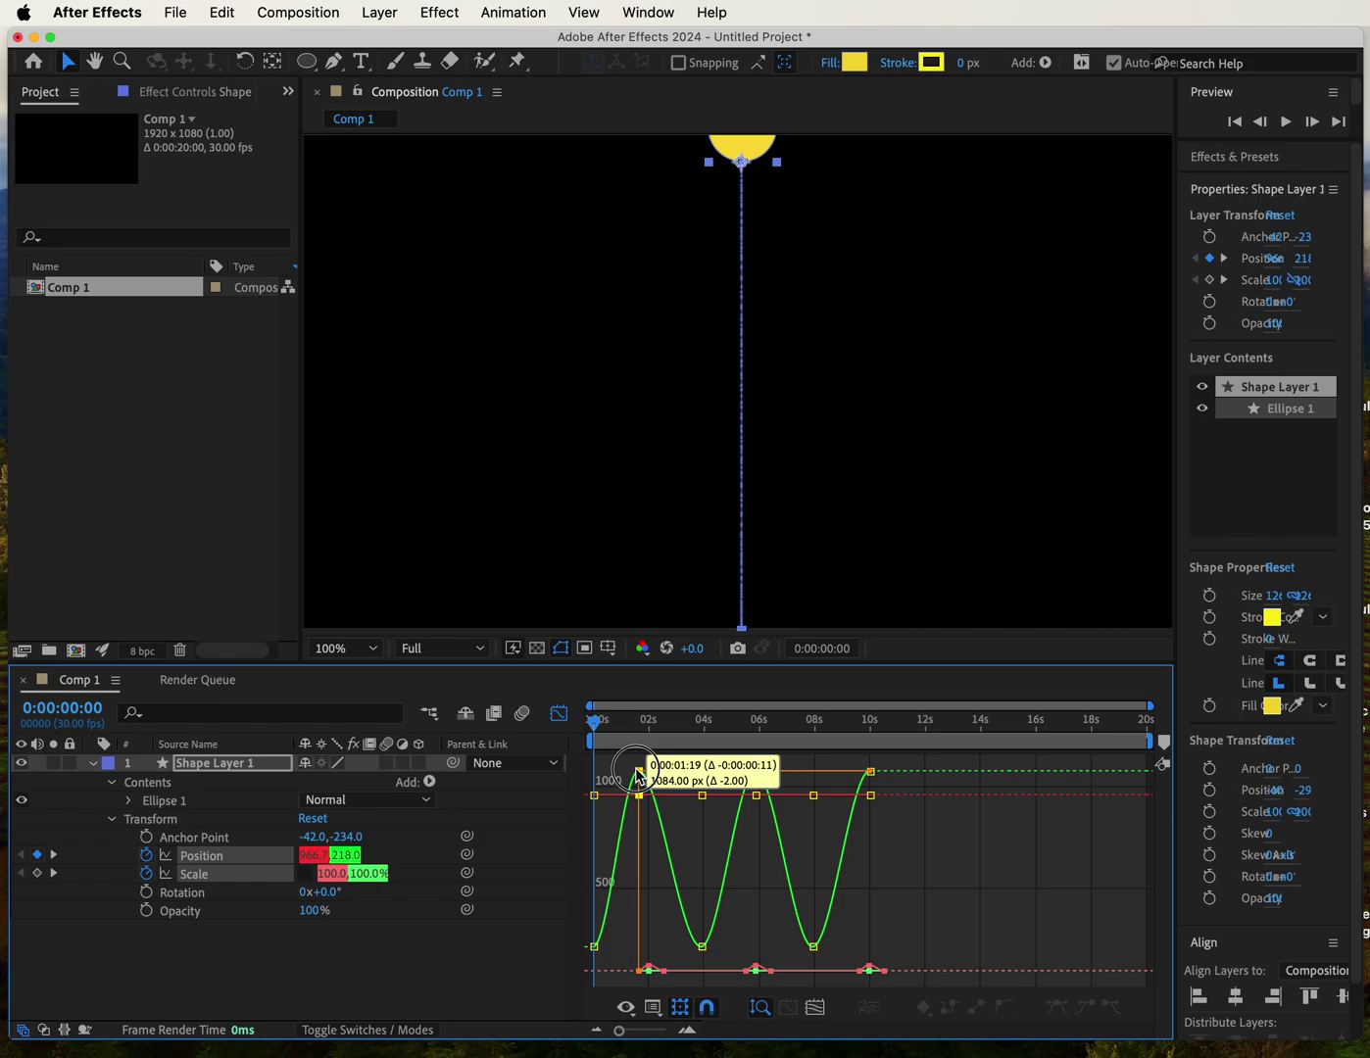
drag(637, 776, 638, 776)
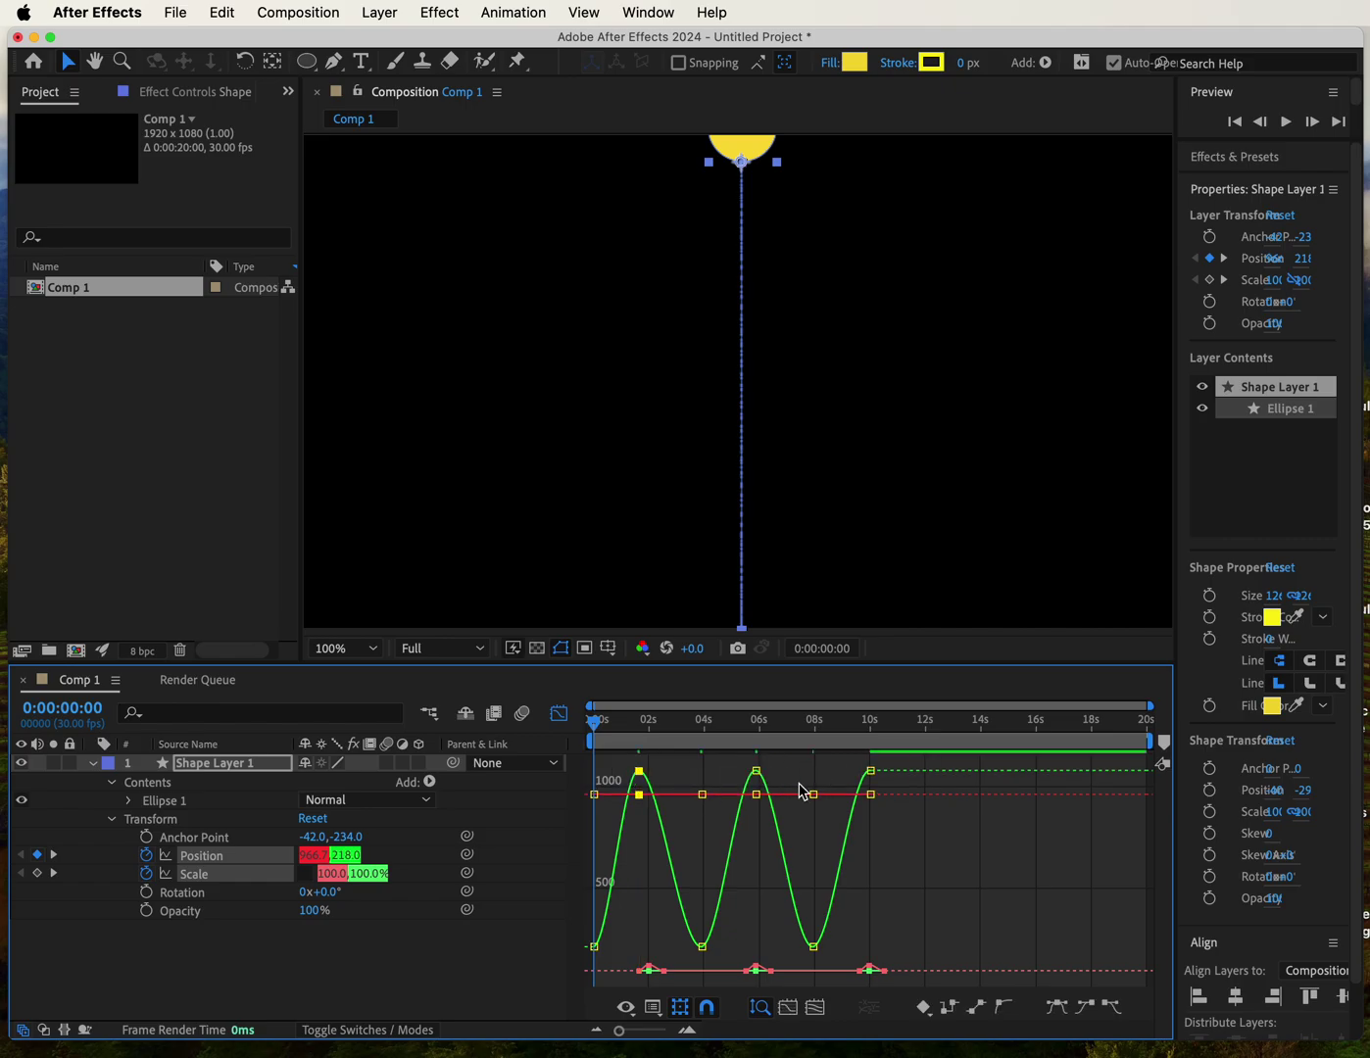
drag(638, 775, 628, 778)
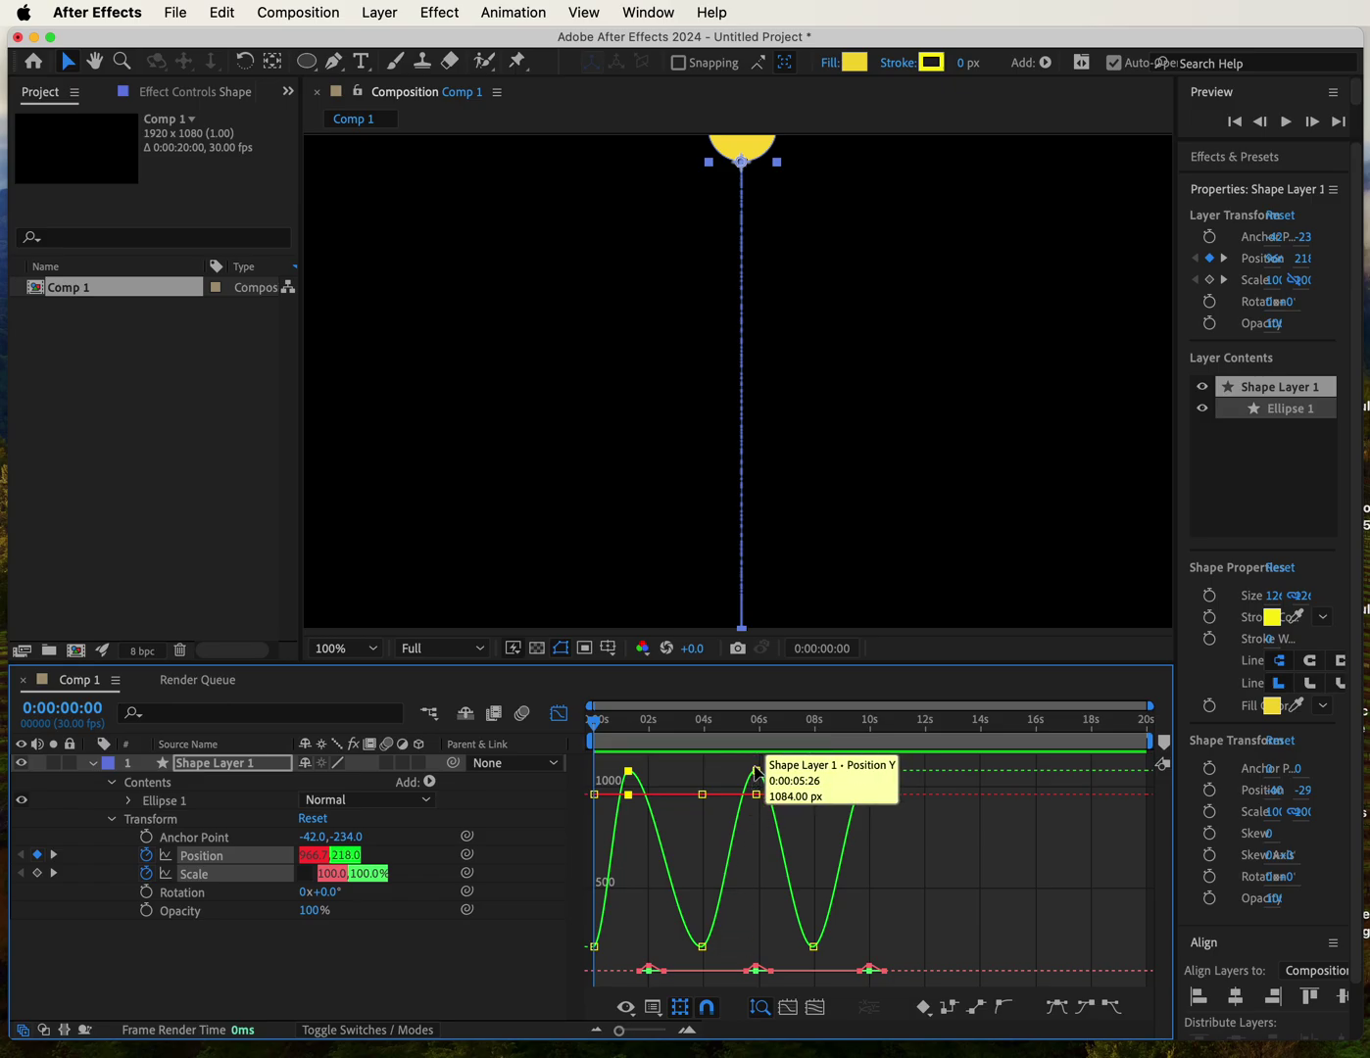
Step: Shift the second ground-contact Position keyframe in the graph to about 5 seconds and the last one to just after 8 seconds
drag(760, 775, 740, 777)
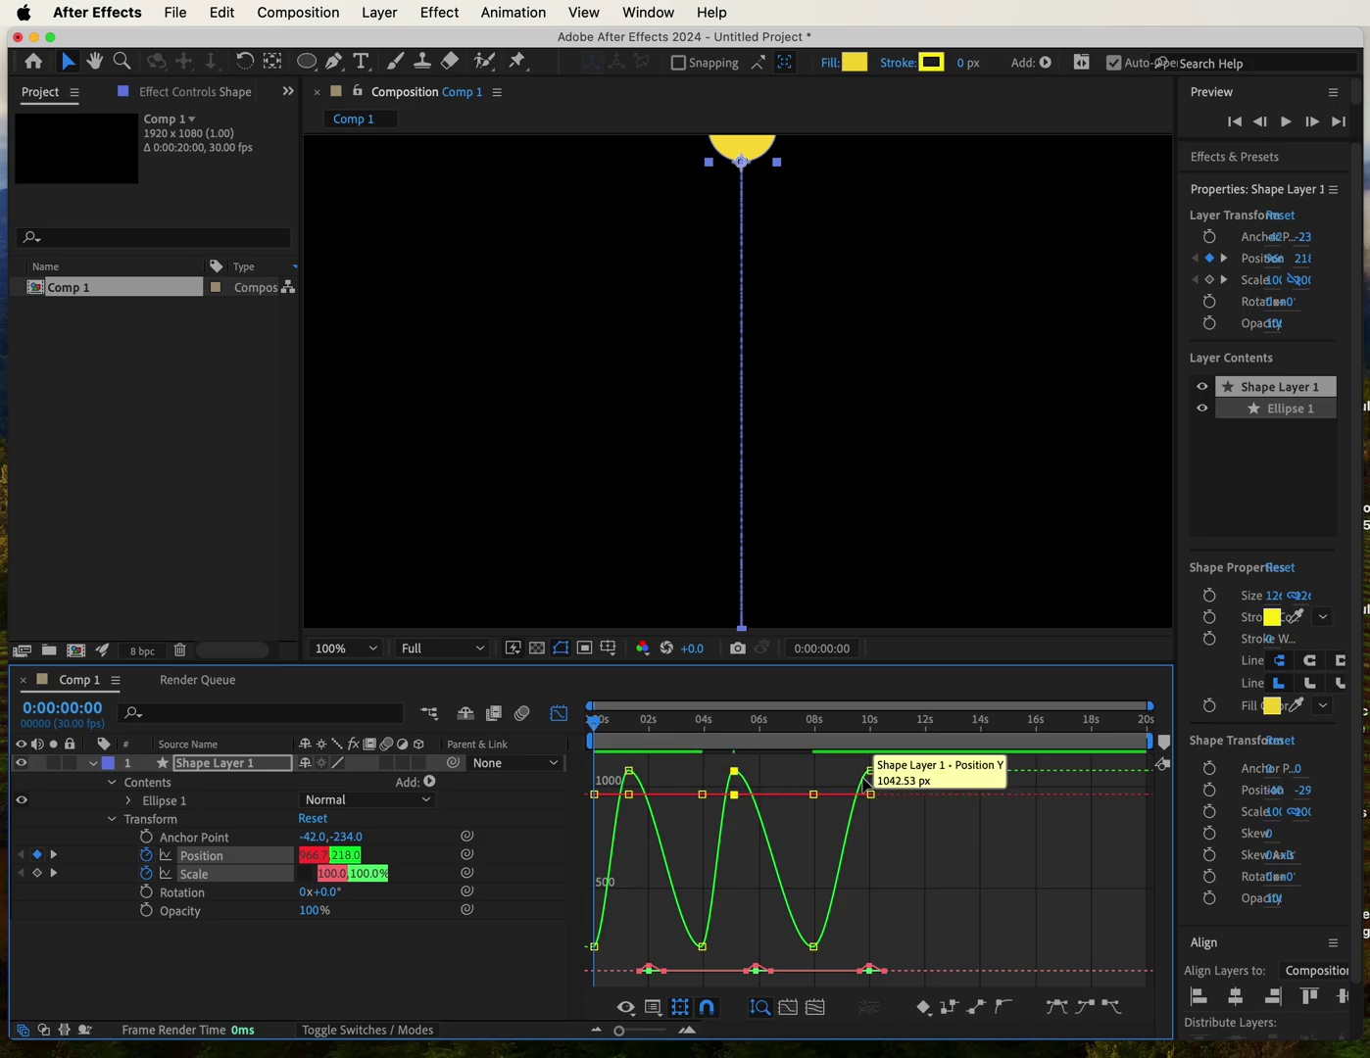
mouse_move(871, 775)
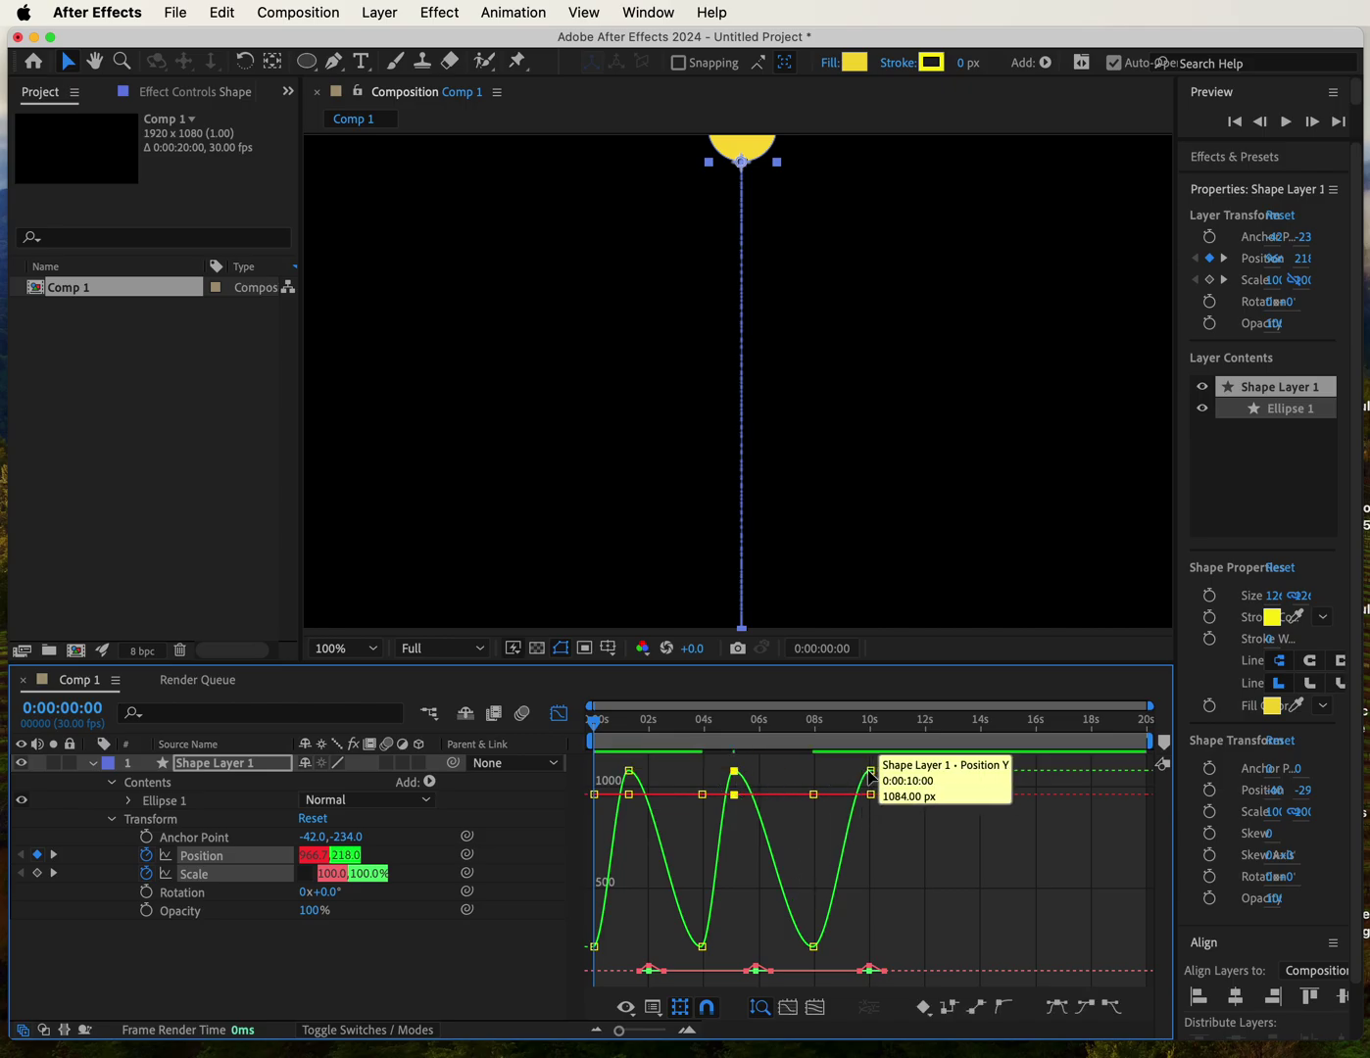
drag(871, 774, 822, 781)
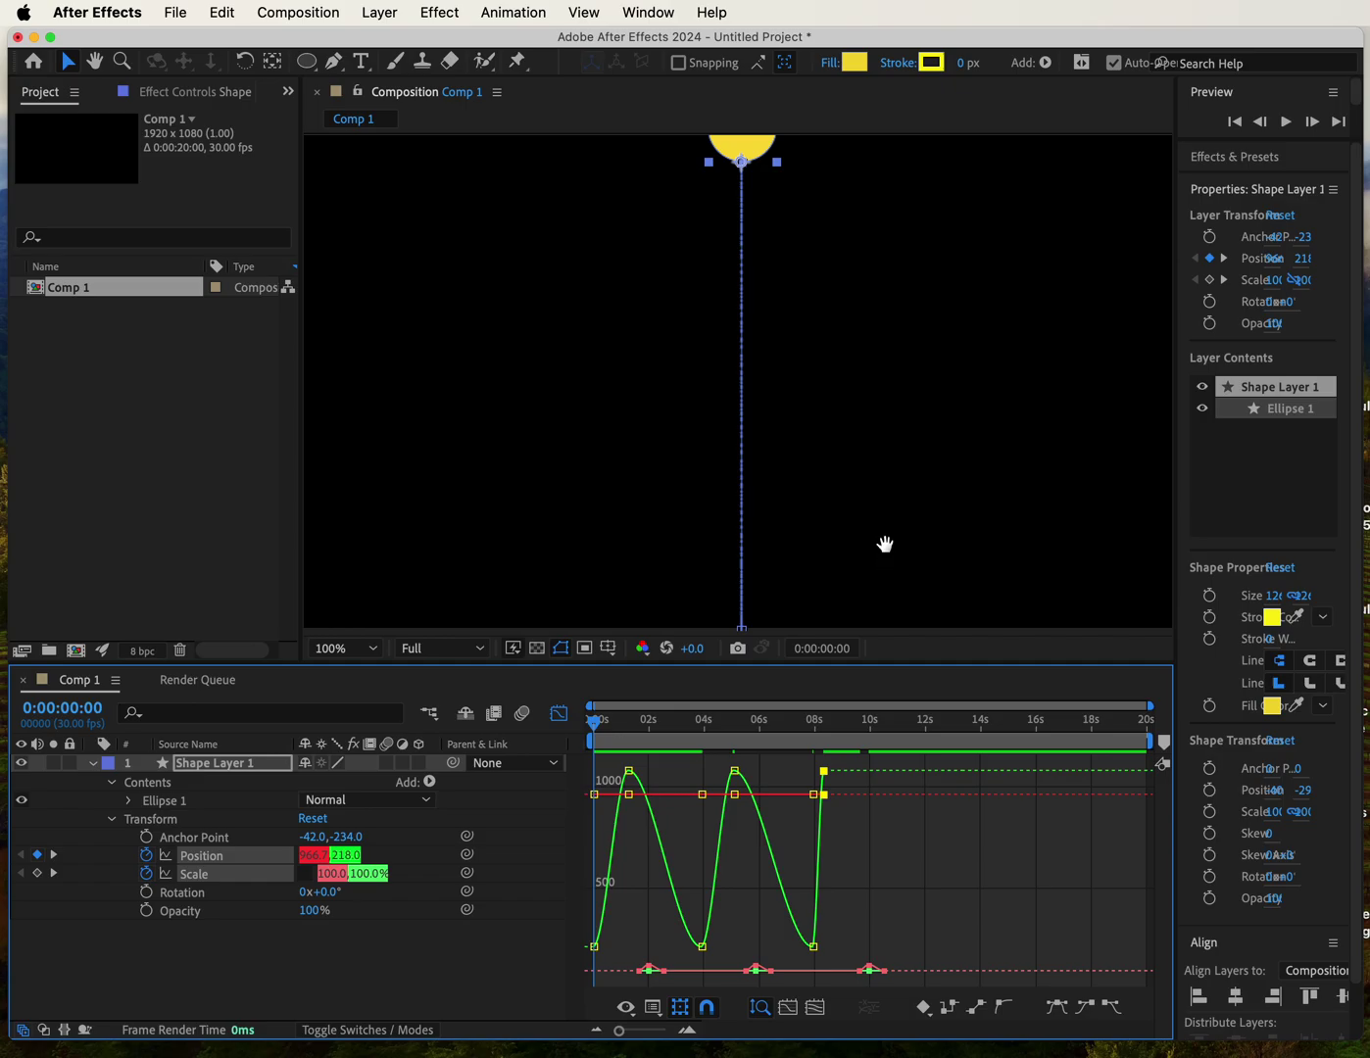
Step: Preview the retimed bounce twice and return the playhead to the first frame
key(space)
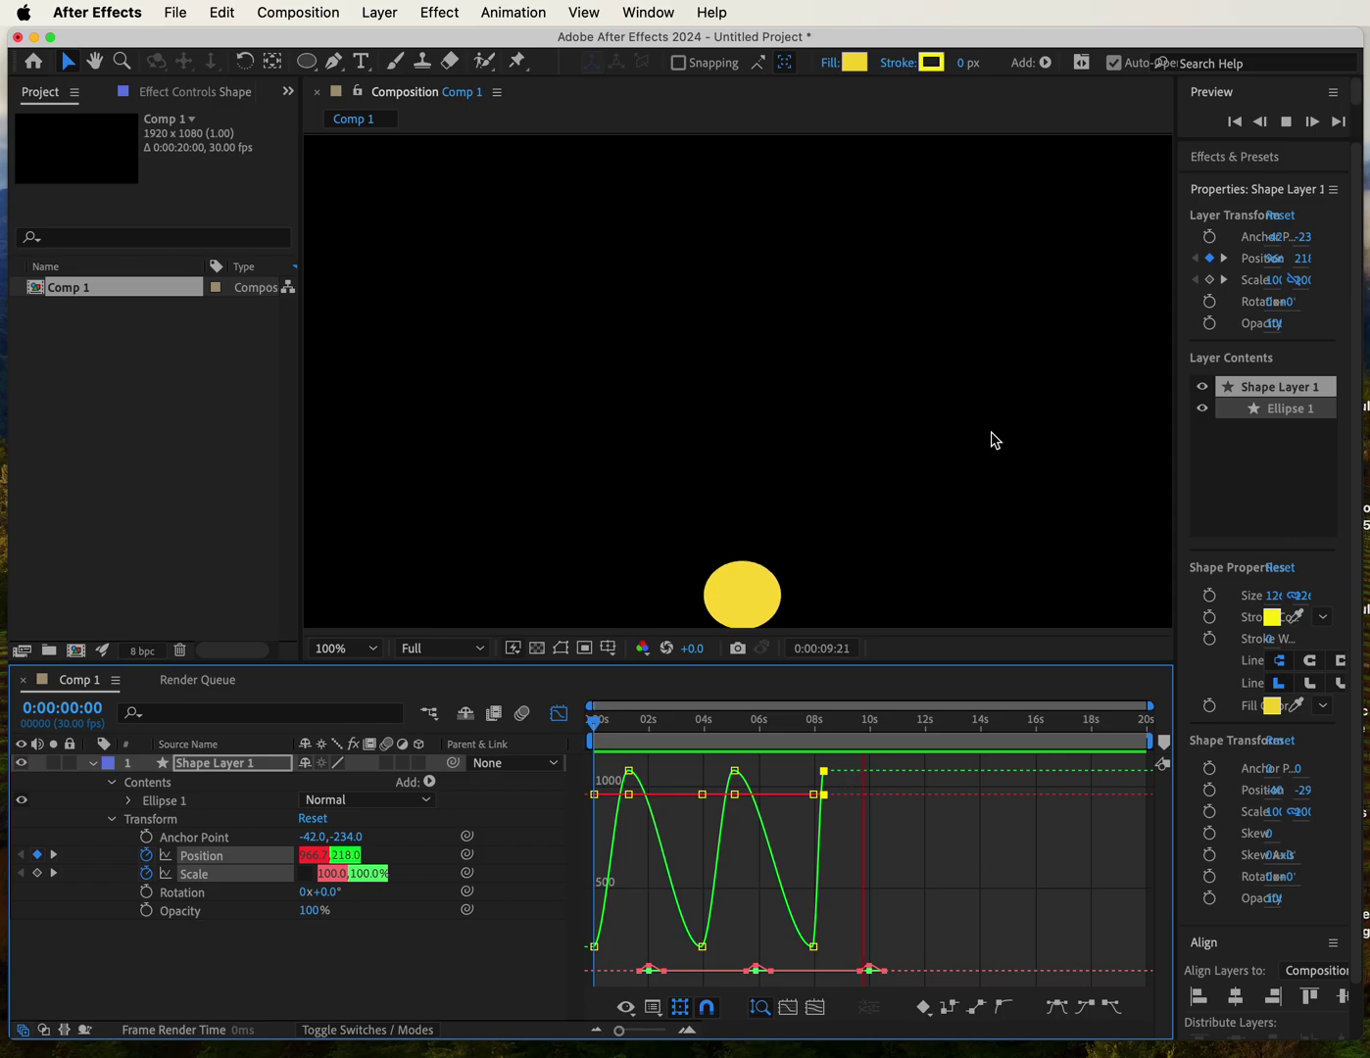
key(space)
drag(887, 725, 537, 725)
key(space)
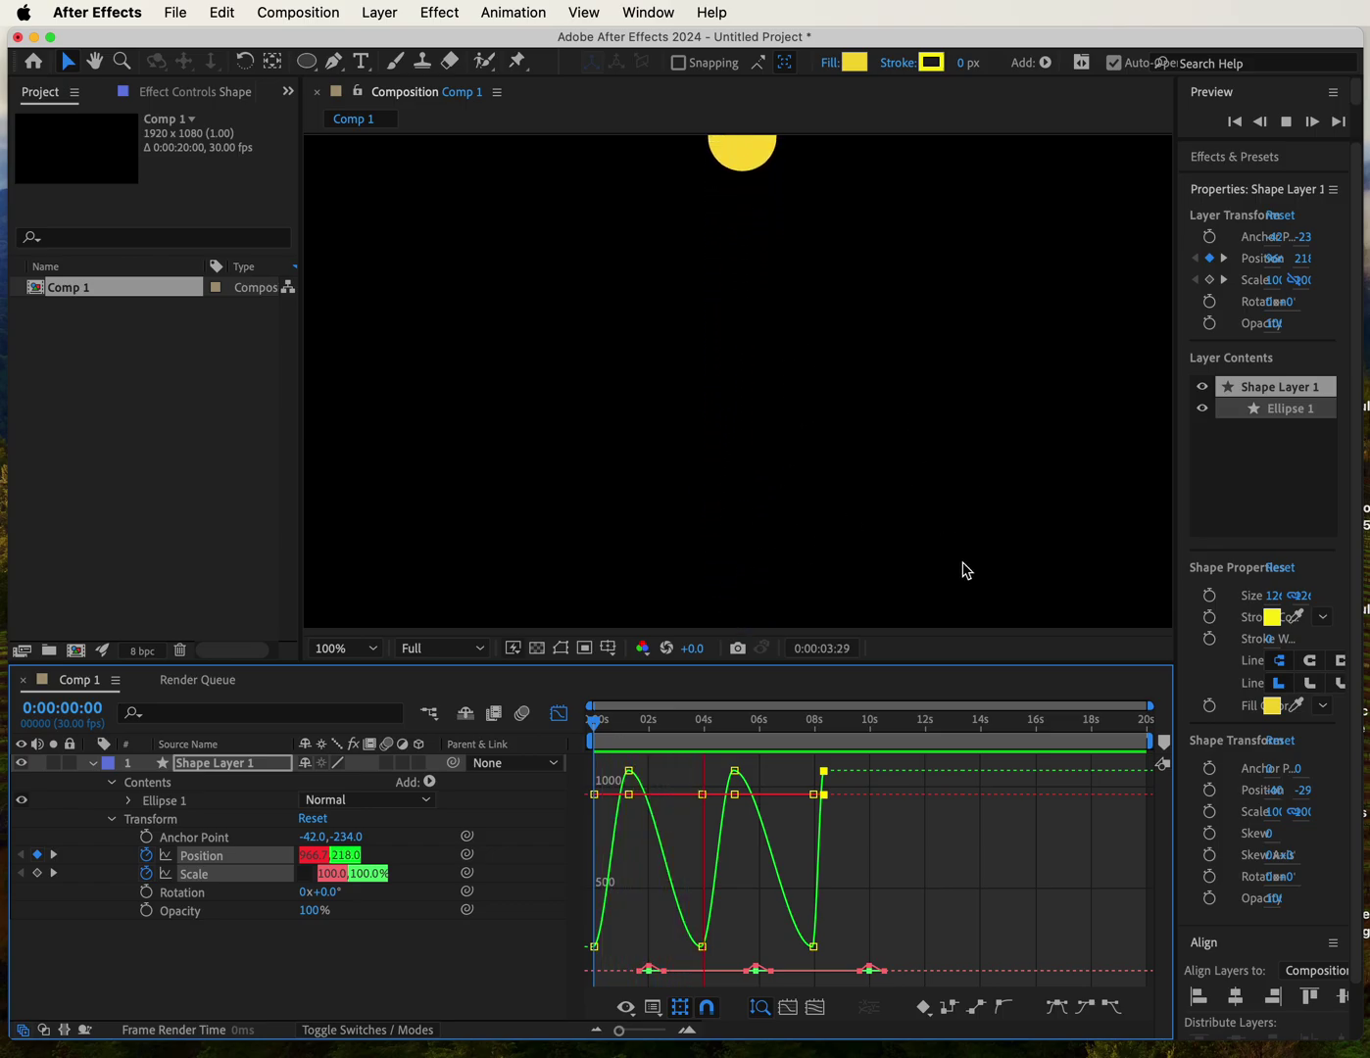
key(space)
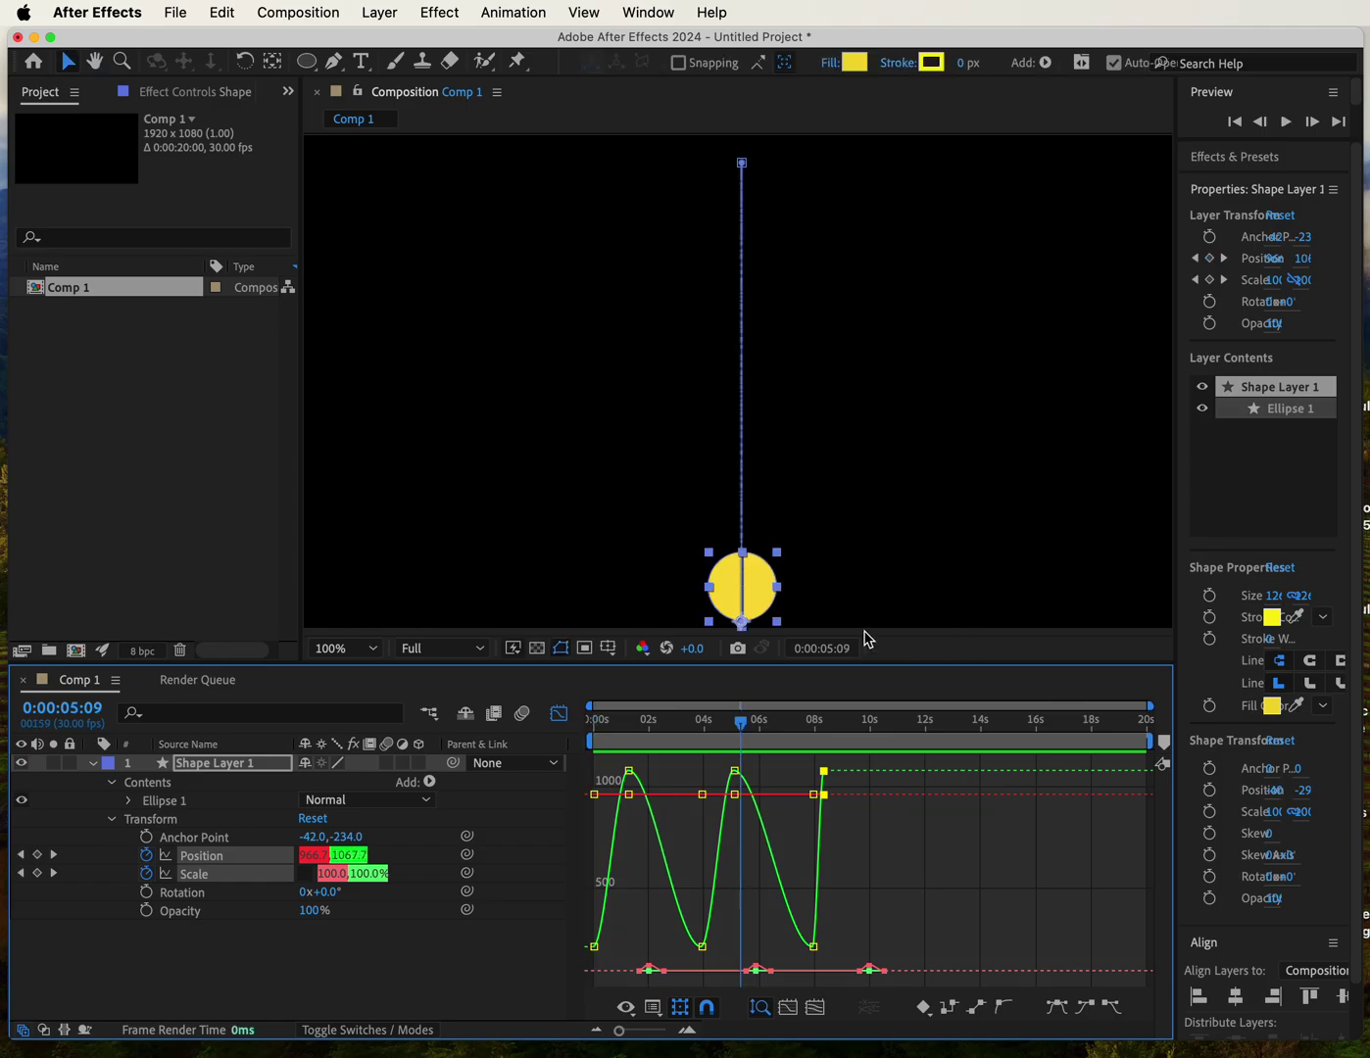
drag(747, 727, 506, 745)
Step: Shift the first two ground-contact Position keyframes in the graph to about 2 and 5.9 seconds, aligned with the Scale squashes, and preview the bounce
drag(623, 779, 756, 774)
click(702, 784)
key(space)
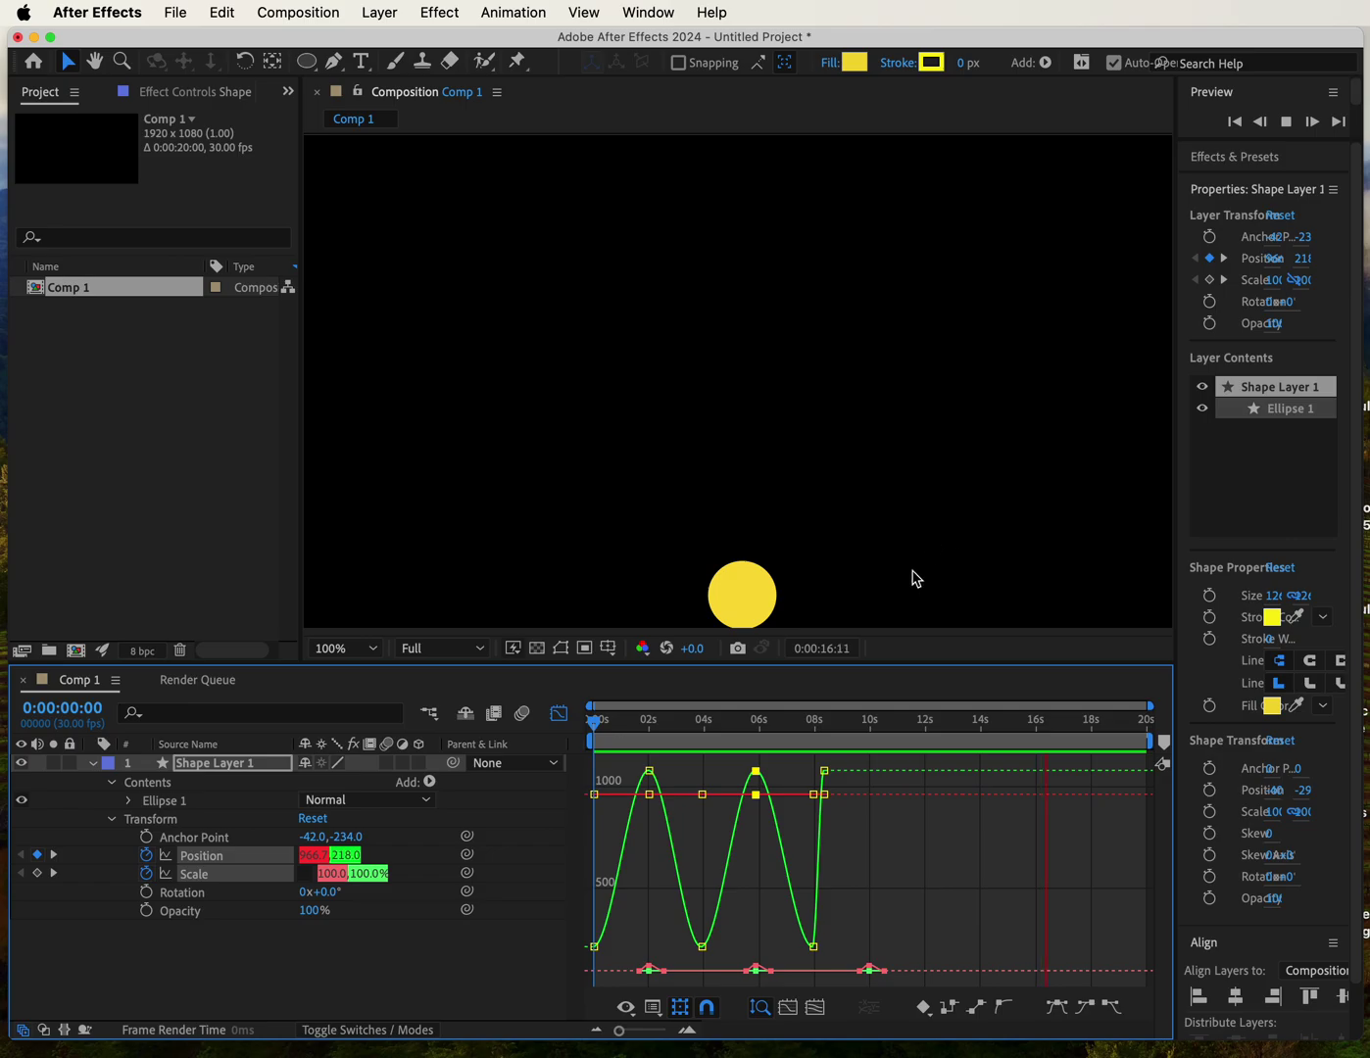
mouse_move(650, 779)
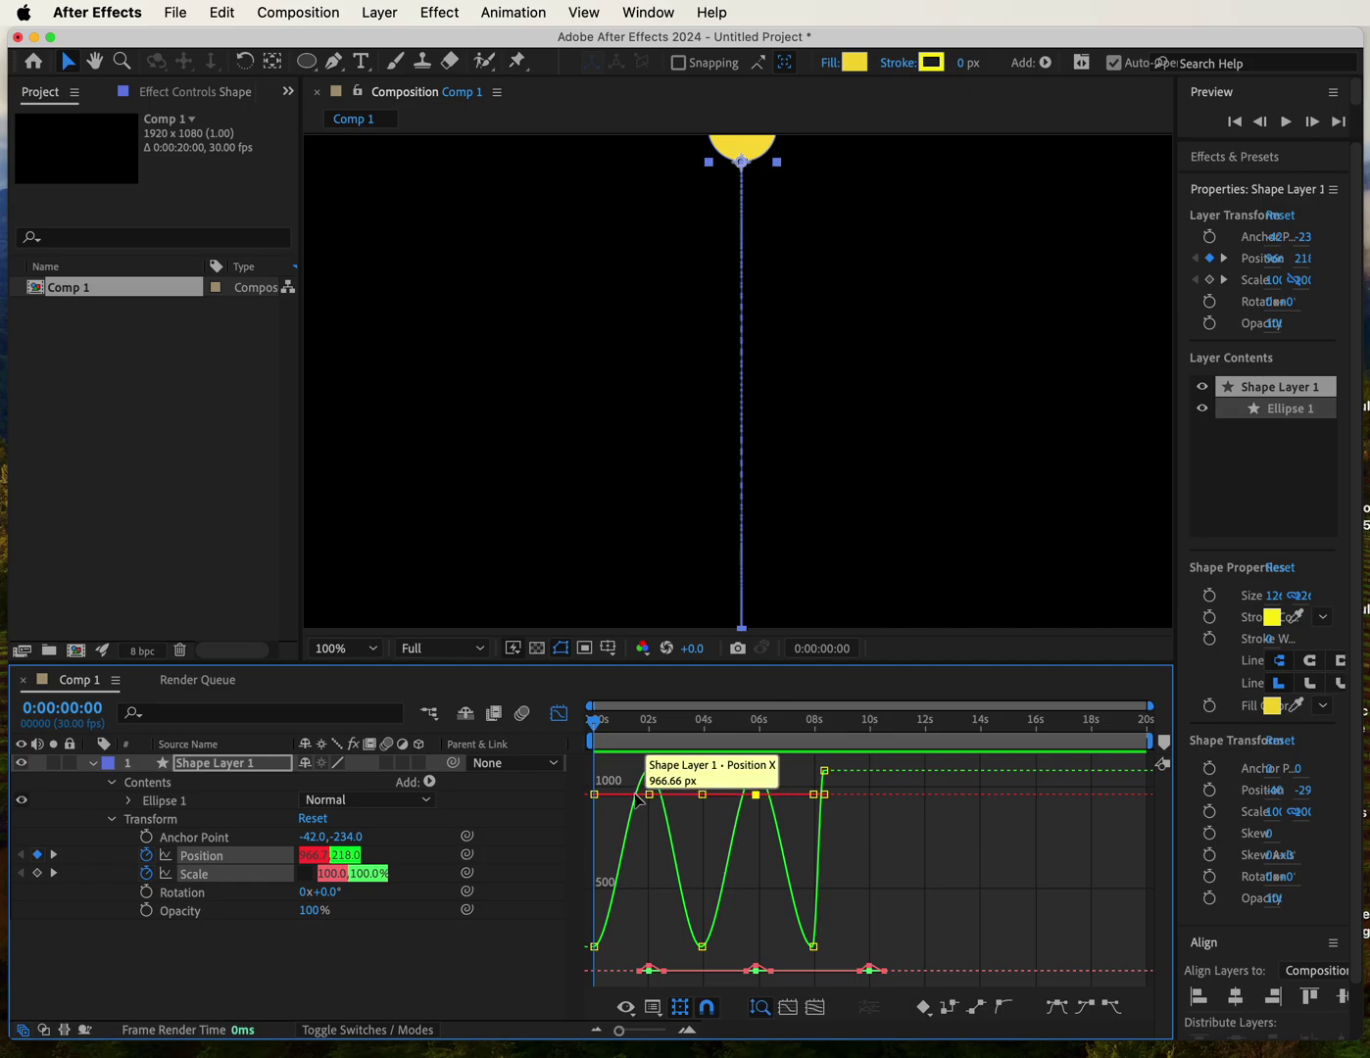
key(space)
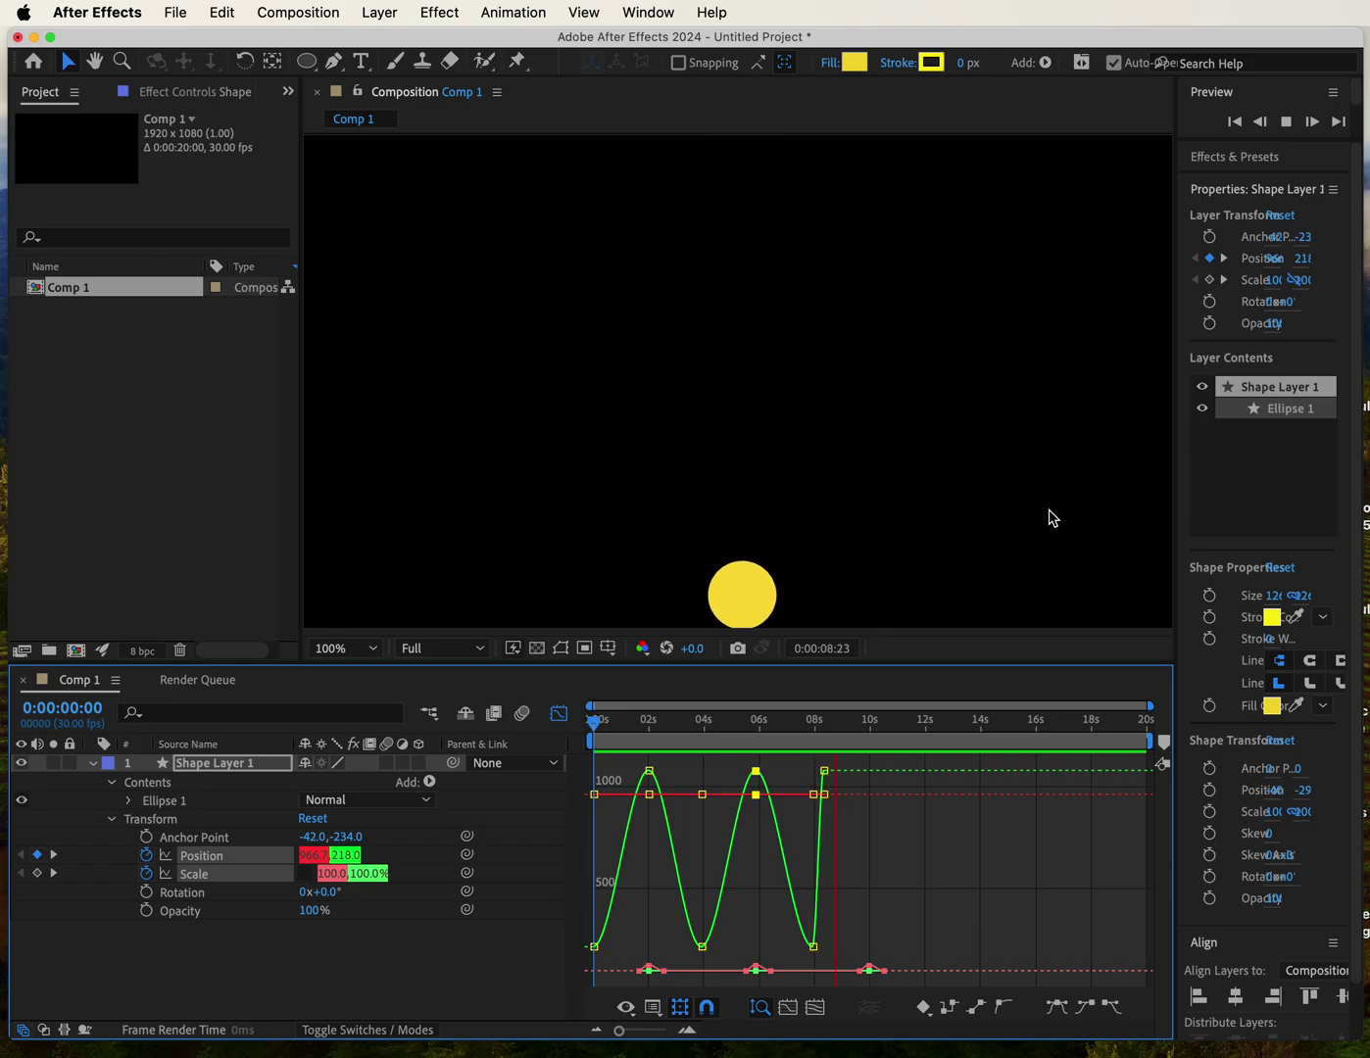
key(space)
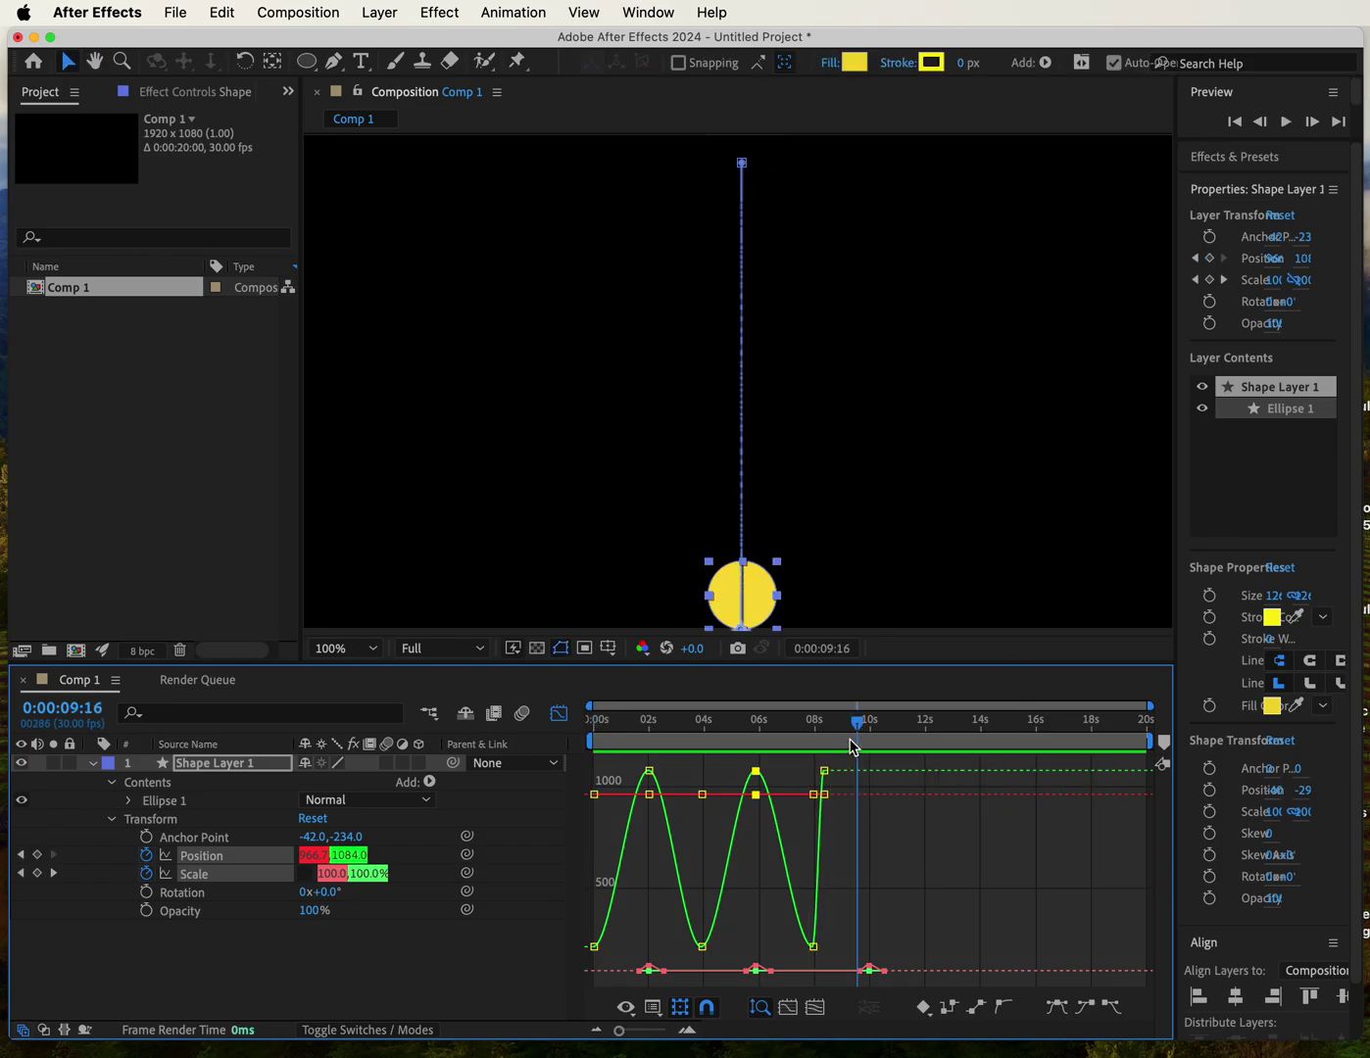
drag(866, 728, 593, 726)
Step: Shift the last ground-contact Position keyframe in the graph to about 9.6 seconds, keeping Y at 1084 px, and preview the animation
drag(824, 772, 855, 781)
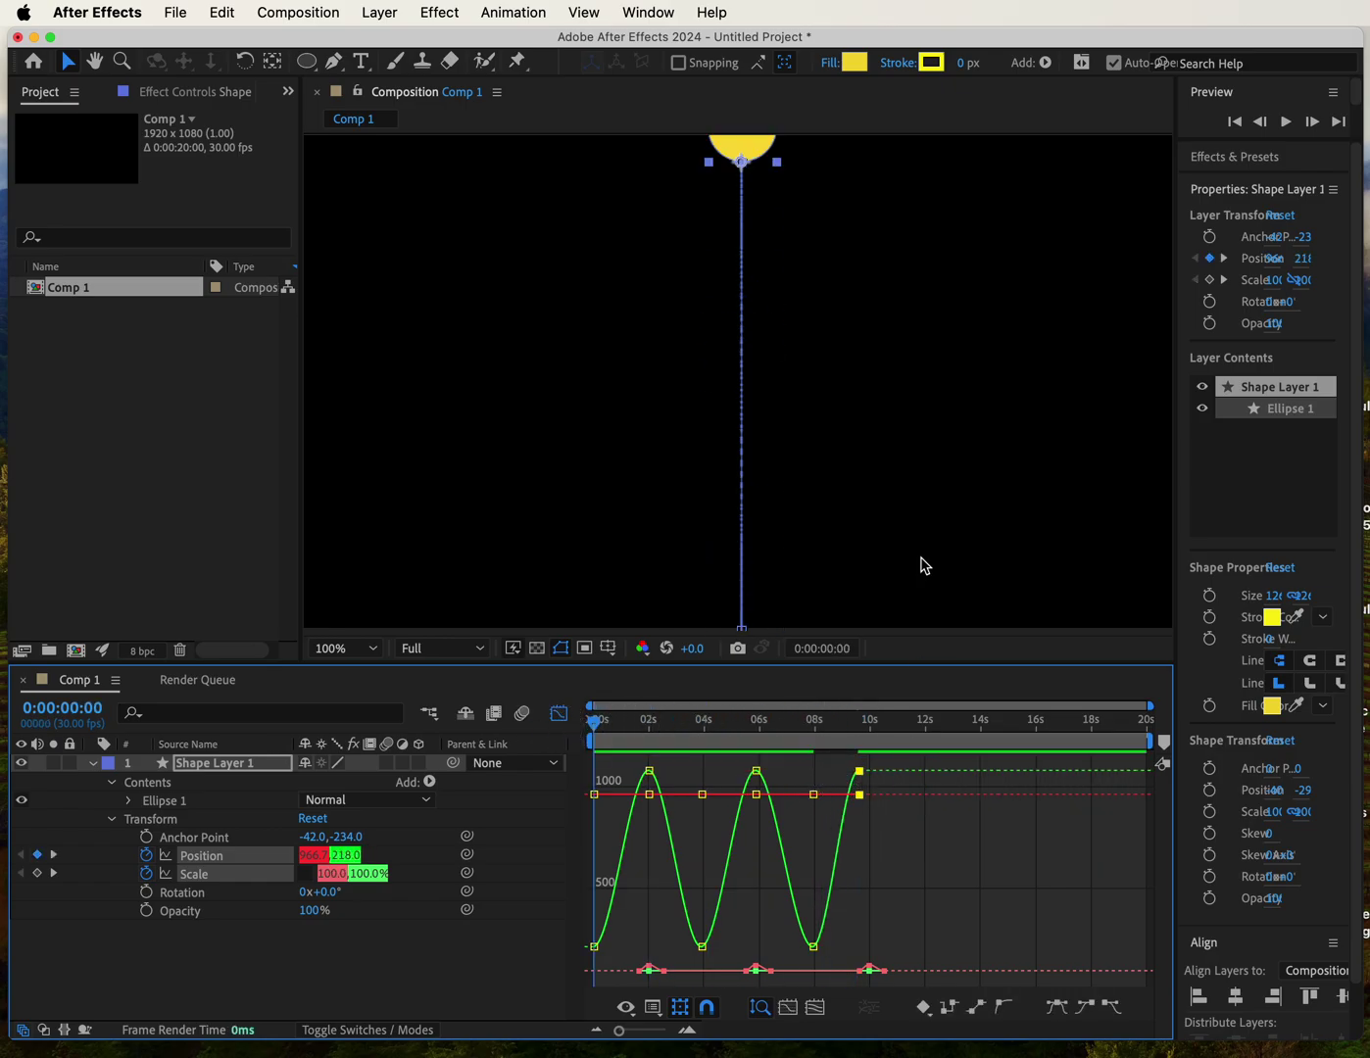
key(space)
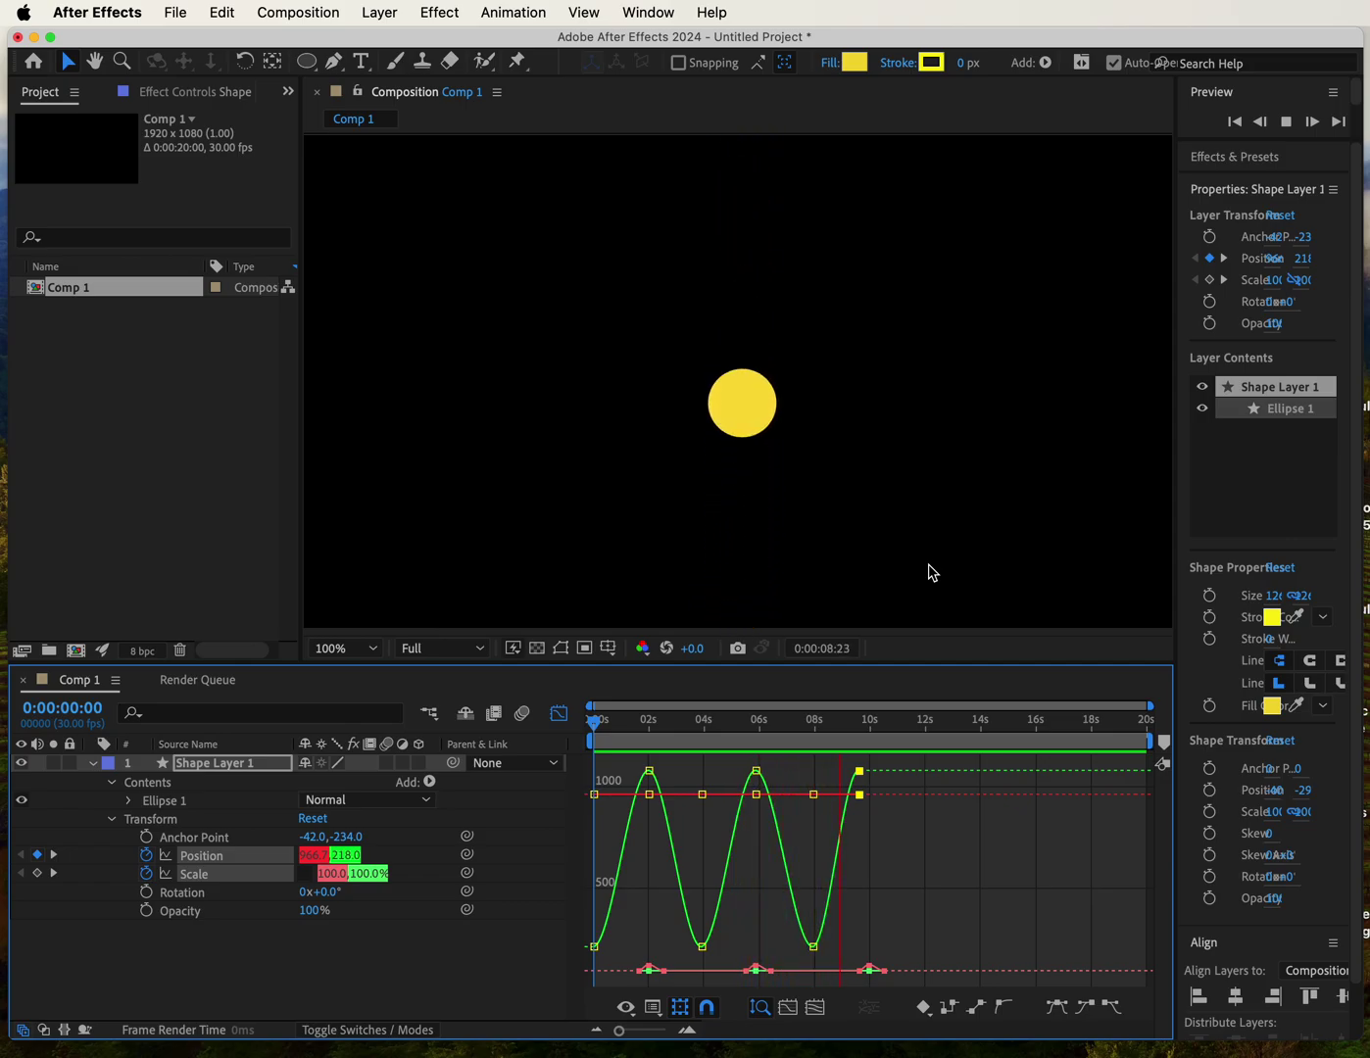
key(space)
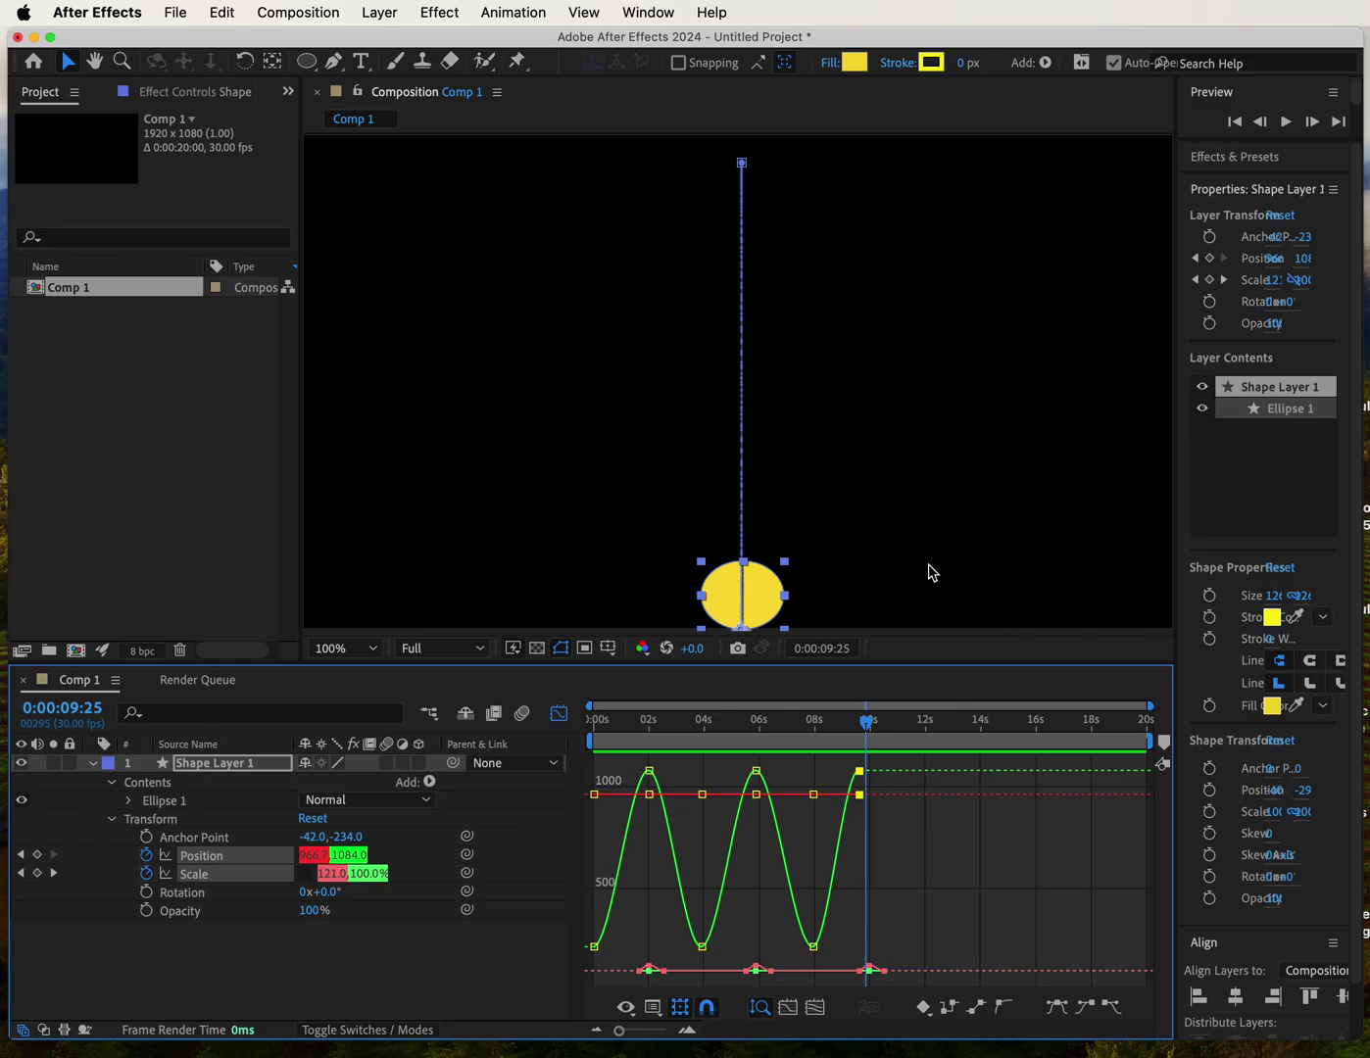